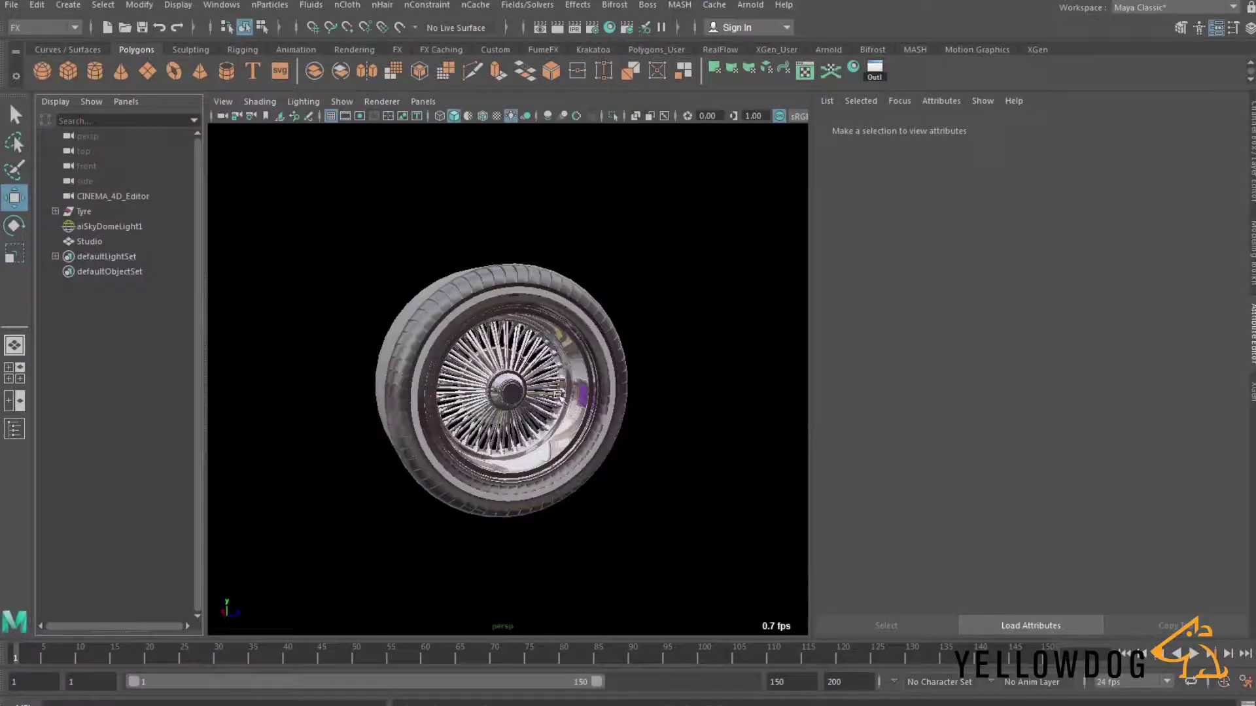
- Play the animation to watch the tyre spin, then select the backdrop and the tyre
alt+drag(556, 402, 628, 435)
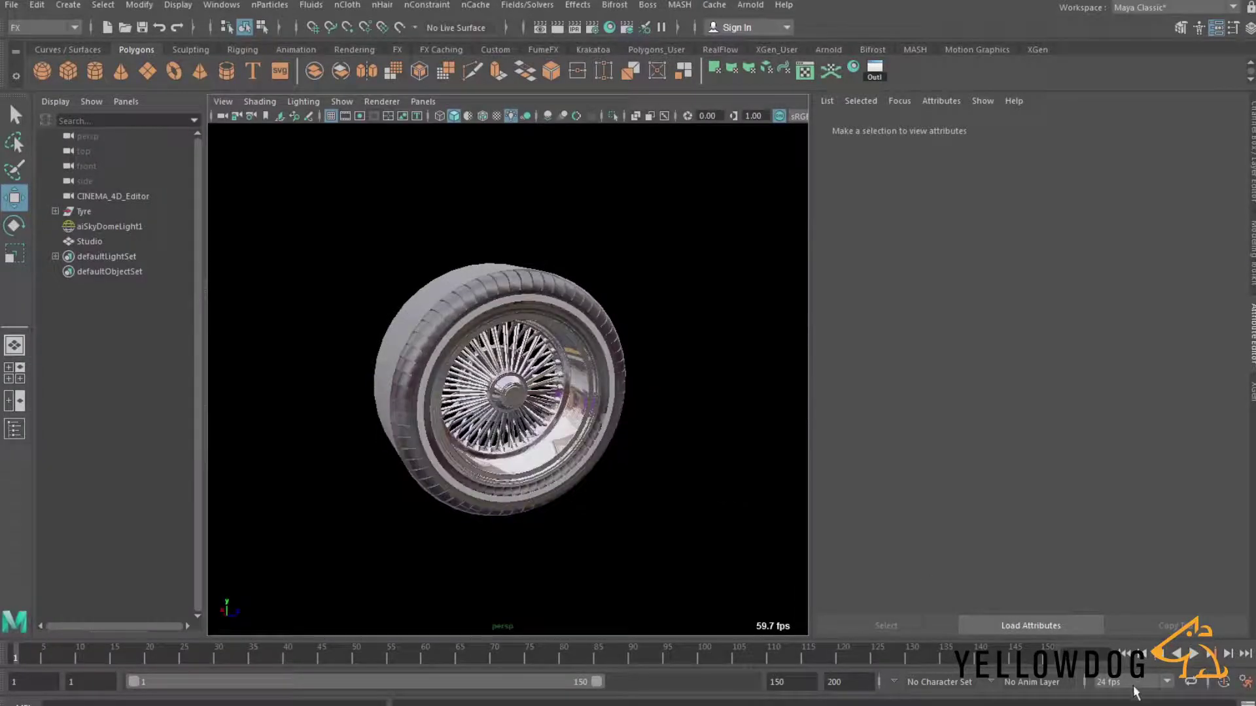
click(1192, 655)
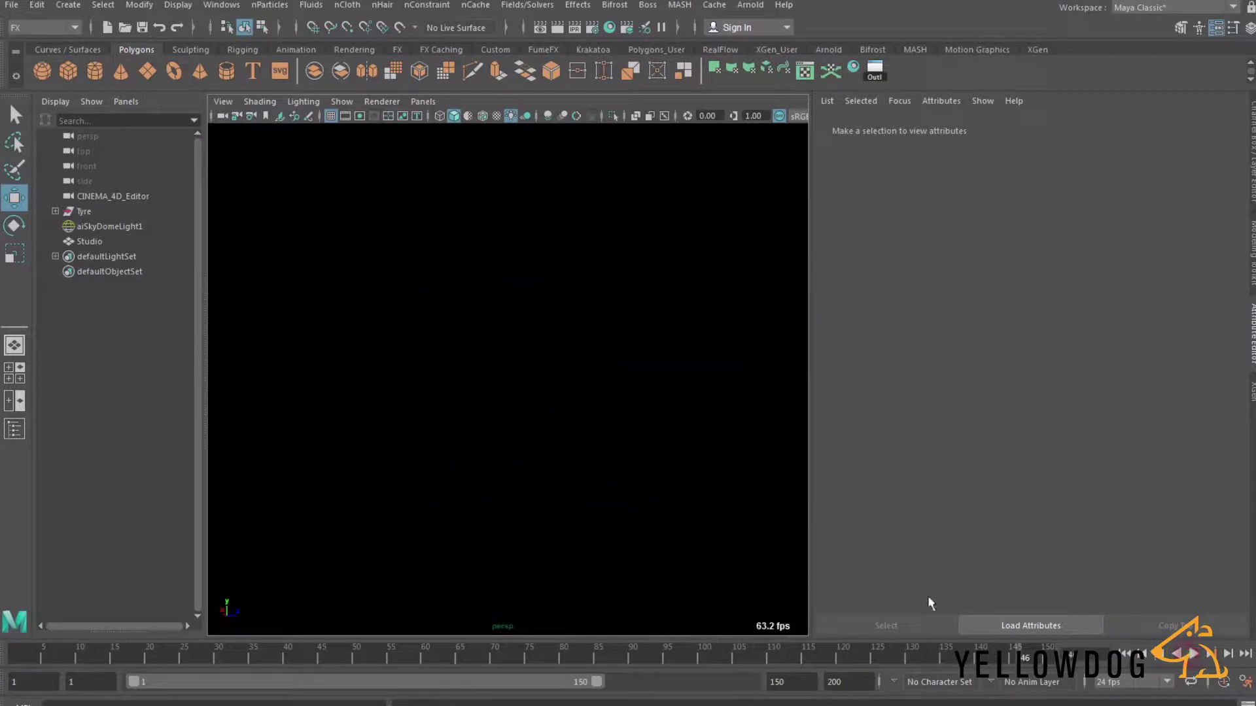
click(634, 499)
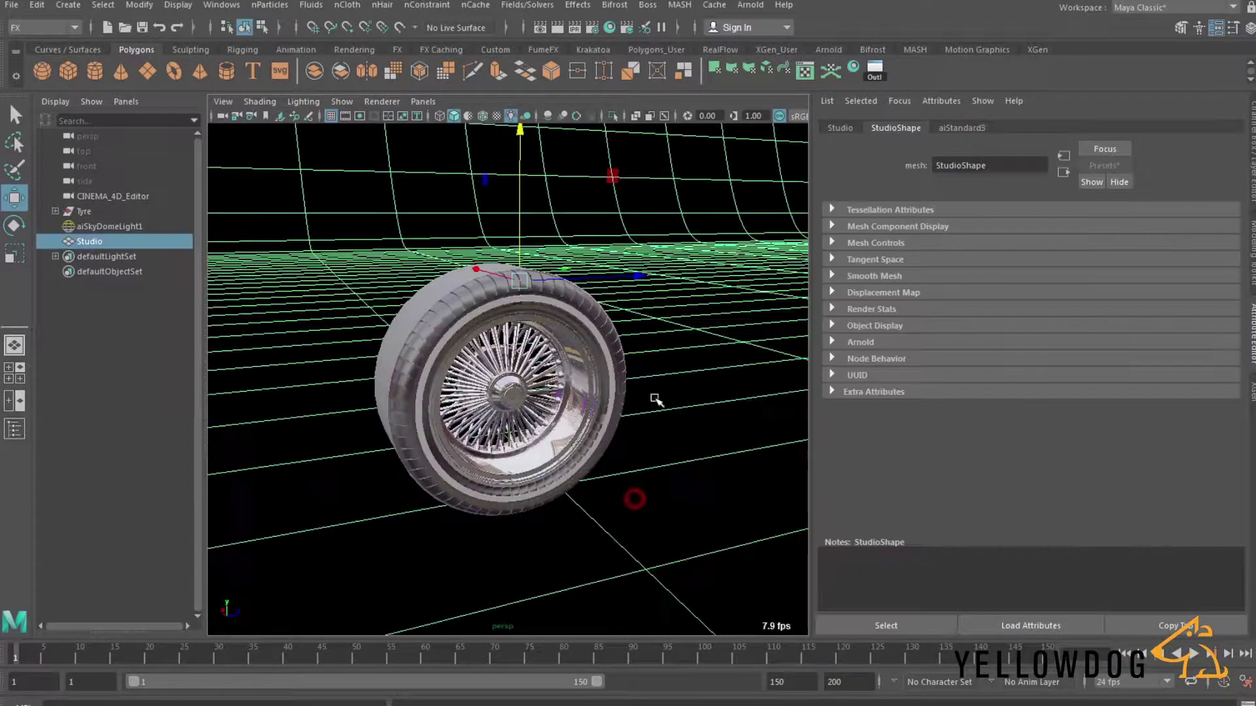
click(429, 383)
alt+drag(451, 400, 367, 386)
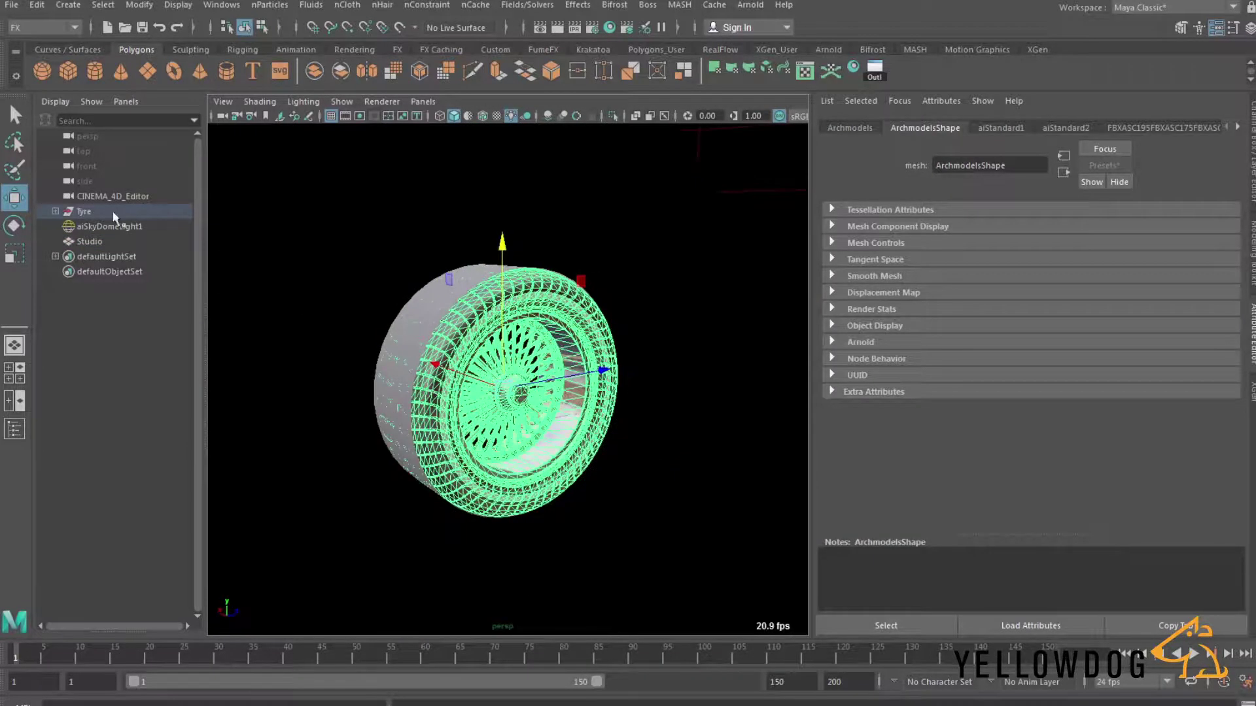
- Select Emitter_Cylinder inside the Tyre group and briefly isolate it to inspect the ring
click(55, 211)
click(111, 227)
alt+drag(257, 300, 397, 276)
click(612, 115)
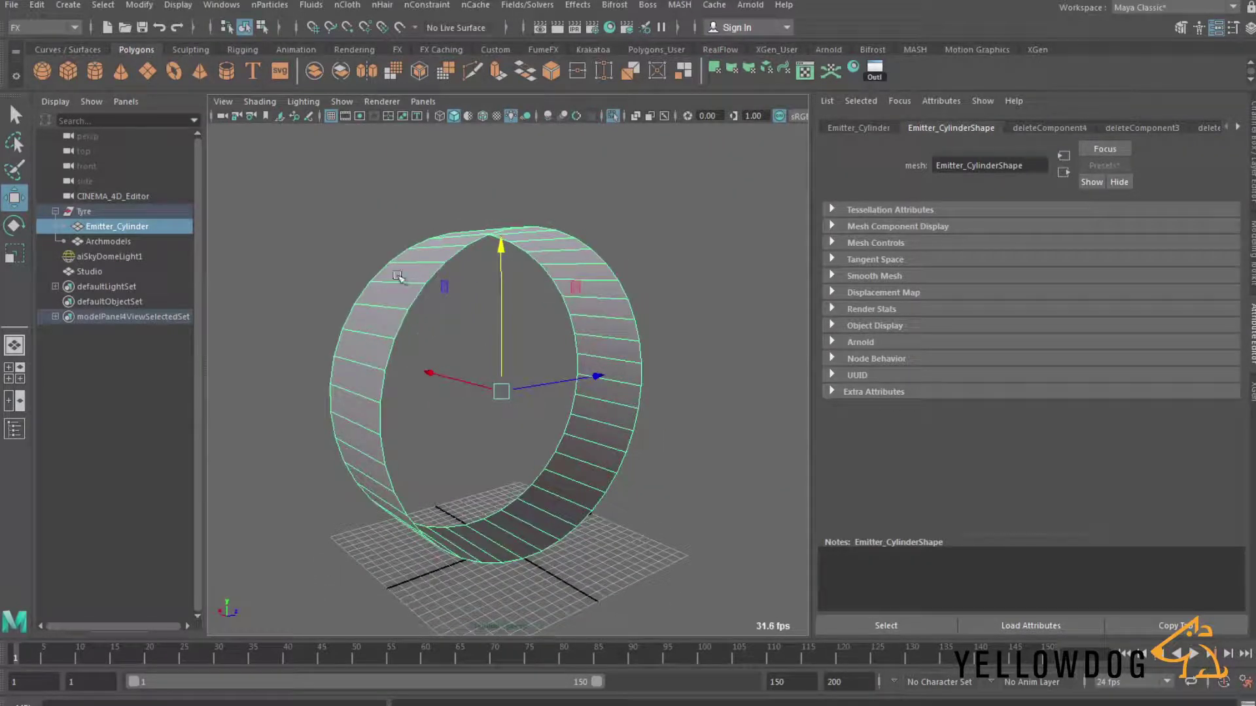
click(615, 115)
alt+drag(497, 341, 392, 340)
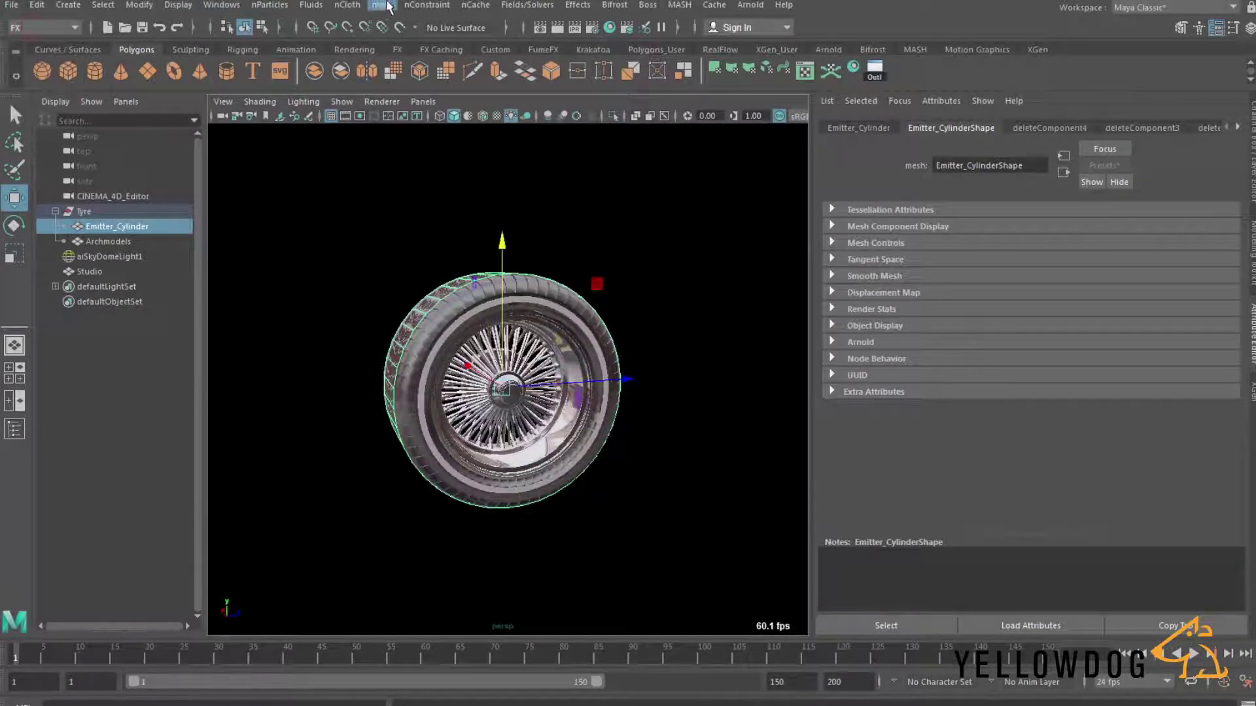
- Open the Fluids 3D Container options and reset them to defaults
click(314, 6)
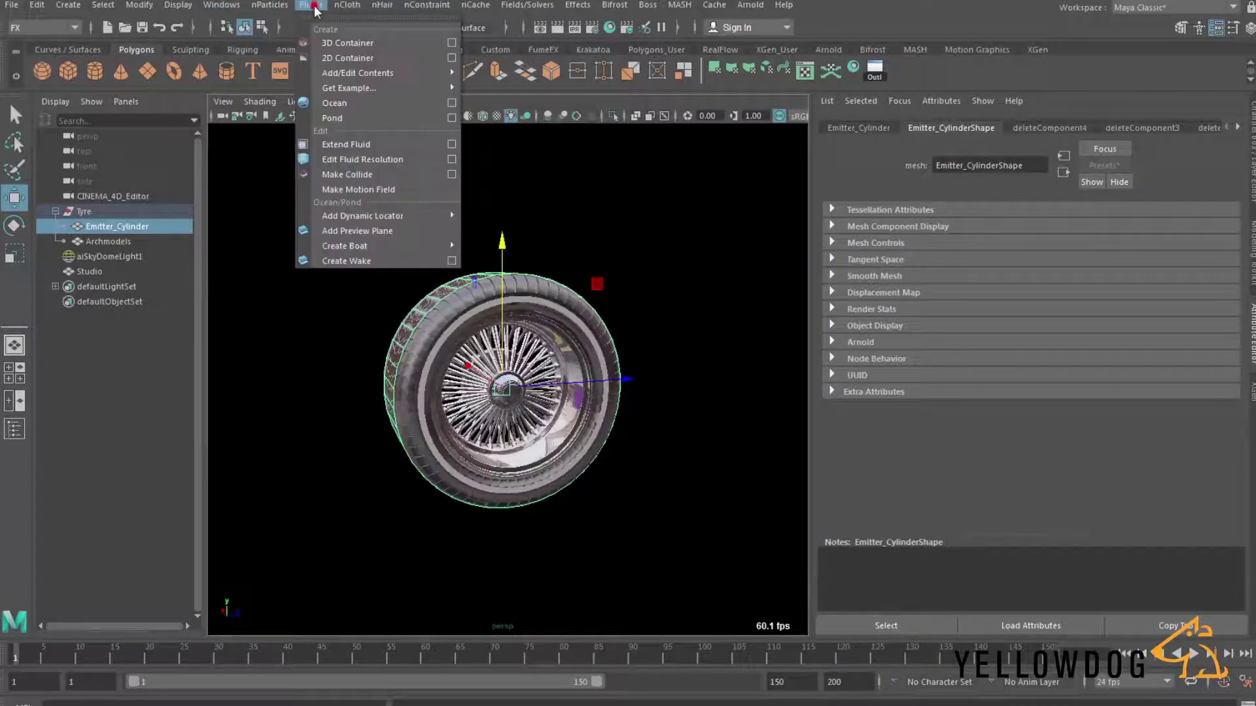
click(451, 43)
click(506, 241)
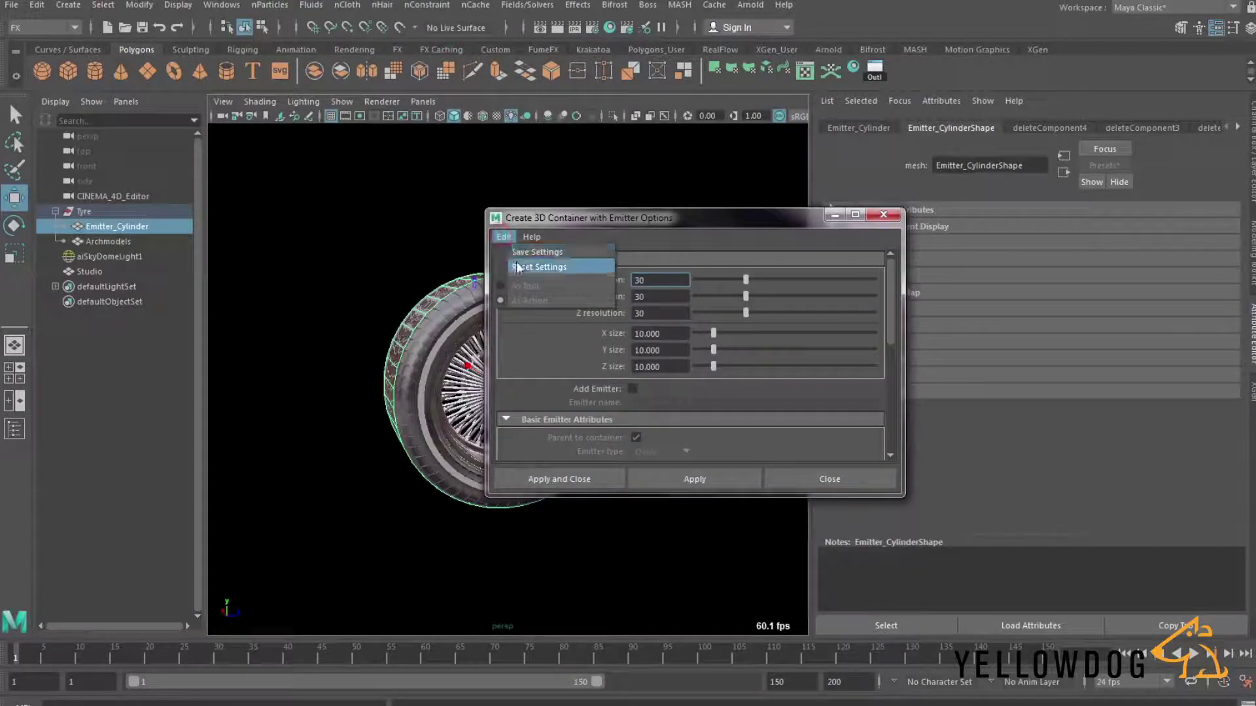
click(526, 265)
scroll(530, 367, down, 2)
scroll(607, 324, up, 1)
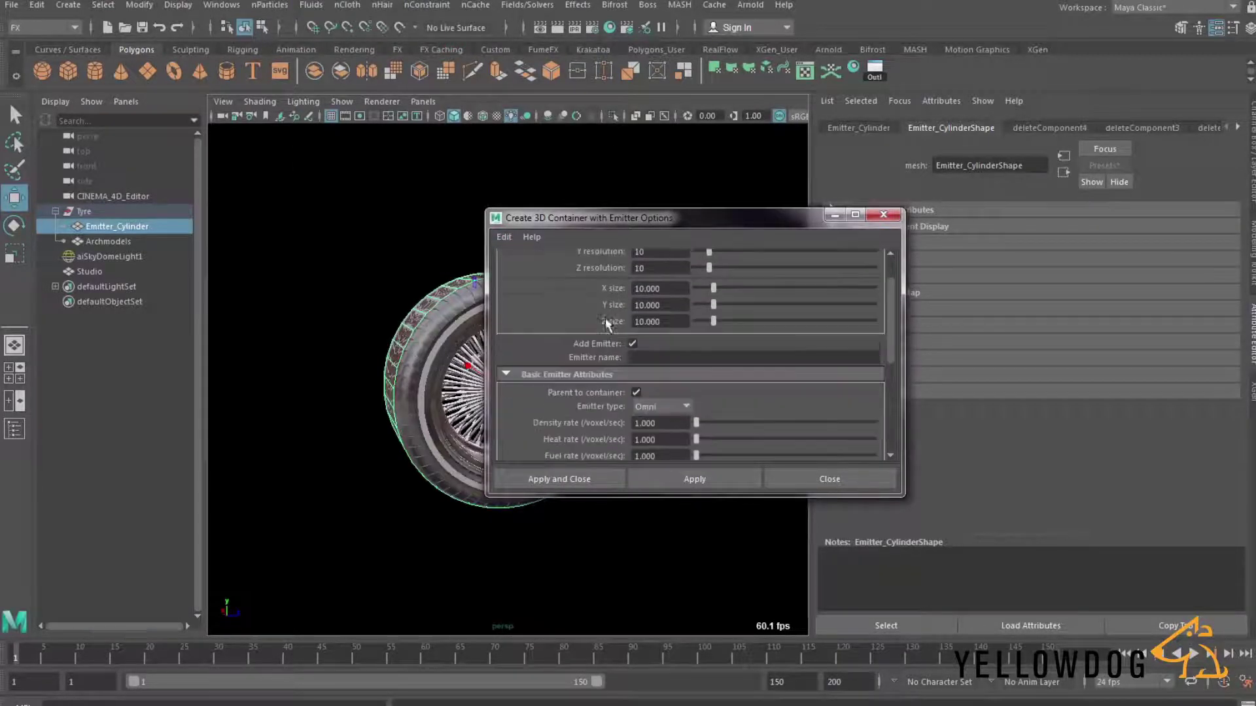
- Set the container size to 30 × 30 × 30 and turn off Add Emitter
click(675, 283)
text(30)
key(Tab)
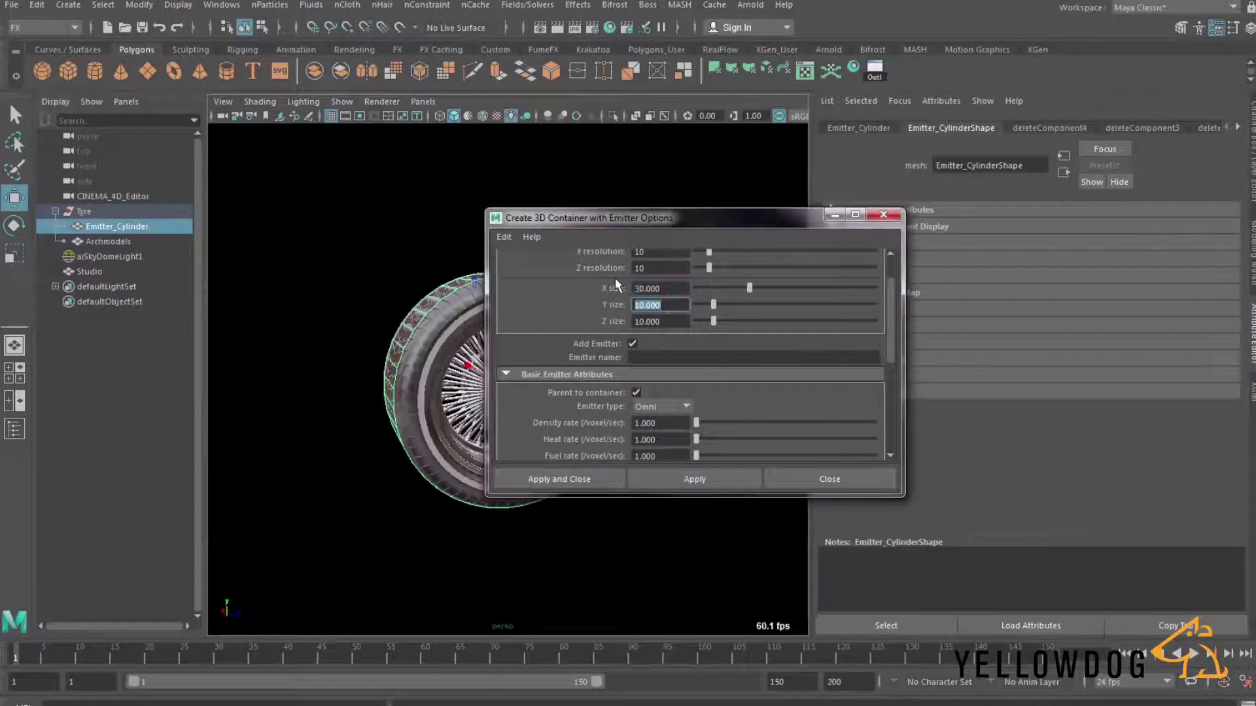
text(30)
key(Tab)
text(30)
key(Tab)
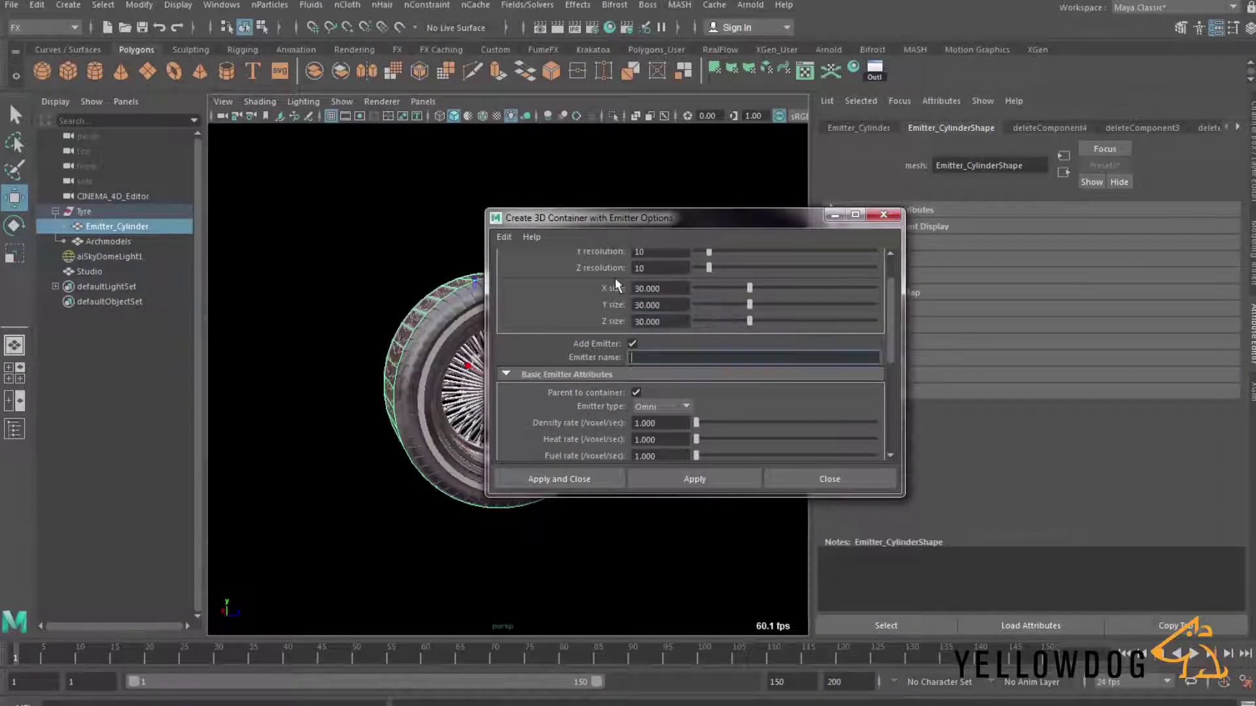
click(631, 344)
- Create the fluid1 container and set its Base Resolution to 25
click(559, 479)
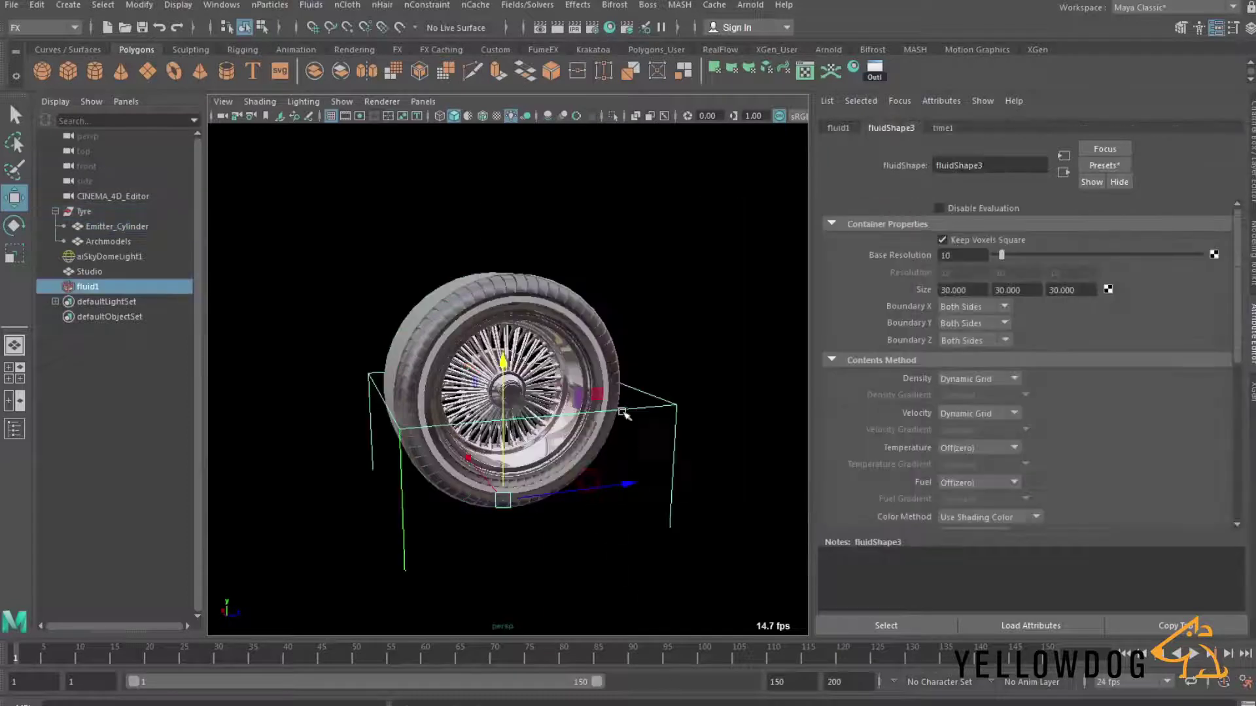
alt+drag(510, 450, 501, 448)
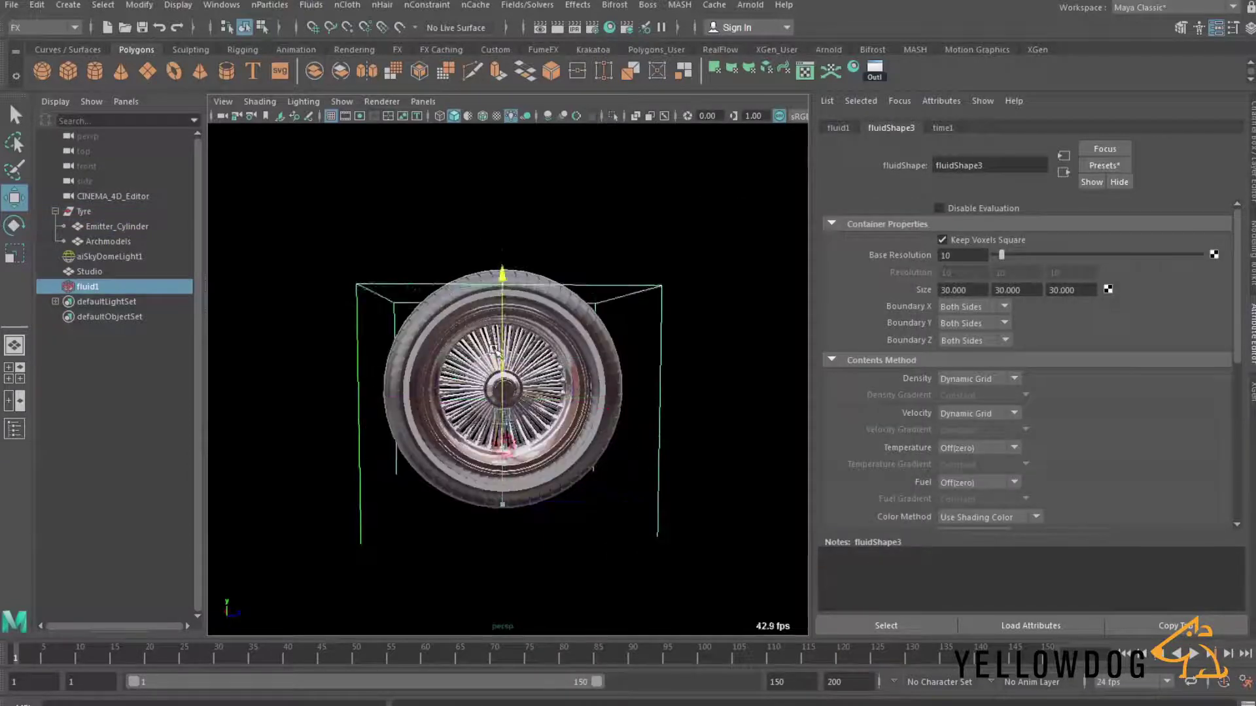
alt+drag(493, 349, 492, 319)
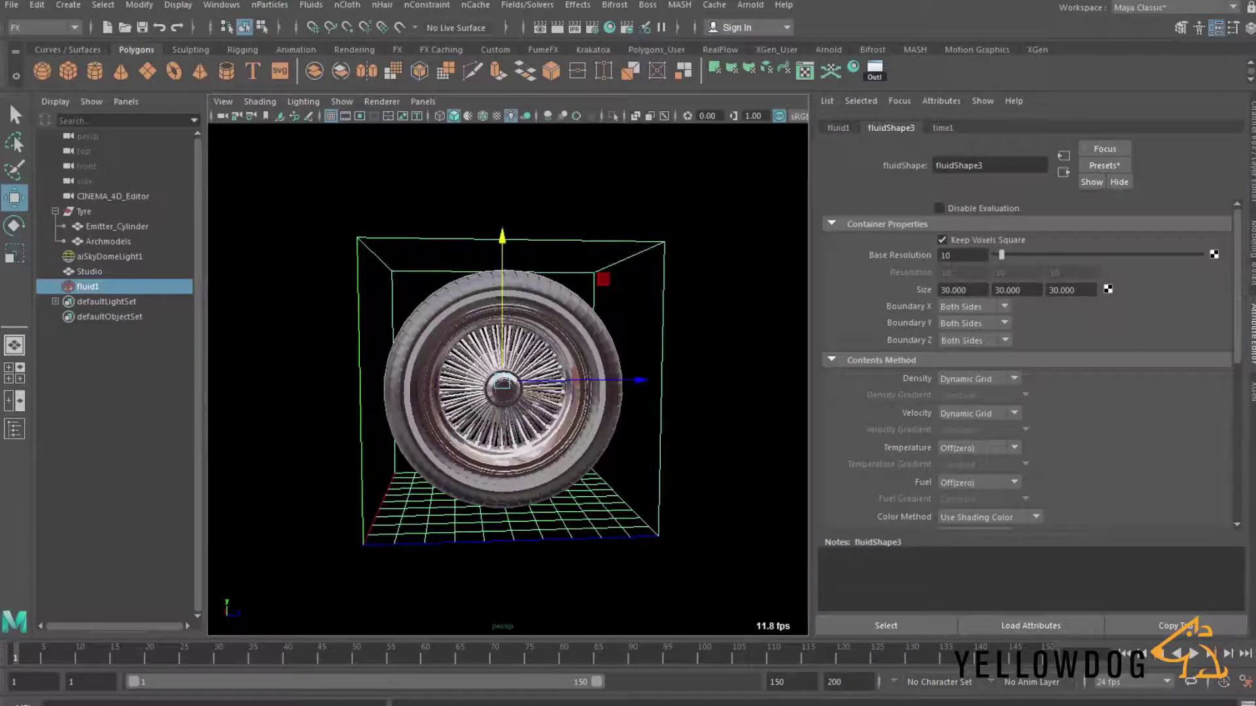
click(848, 277)
double_click(942, 255)
text(25)
key(Return)
- Select Emitter_Cylinder together with fluid1
alt+drag(584, 412, 623, 416)
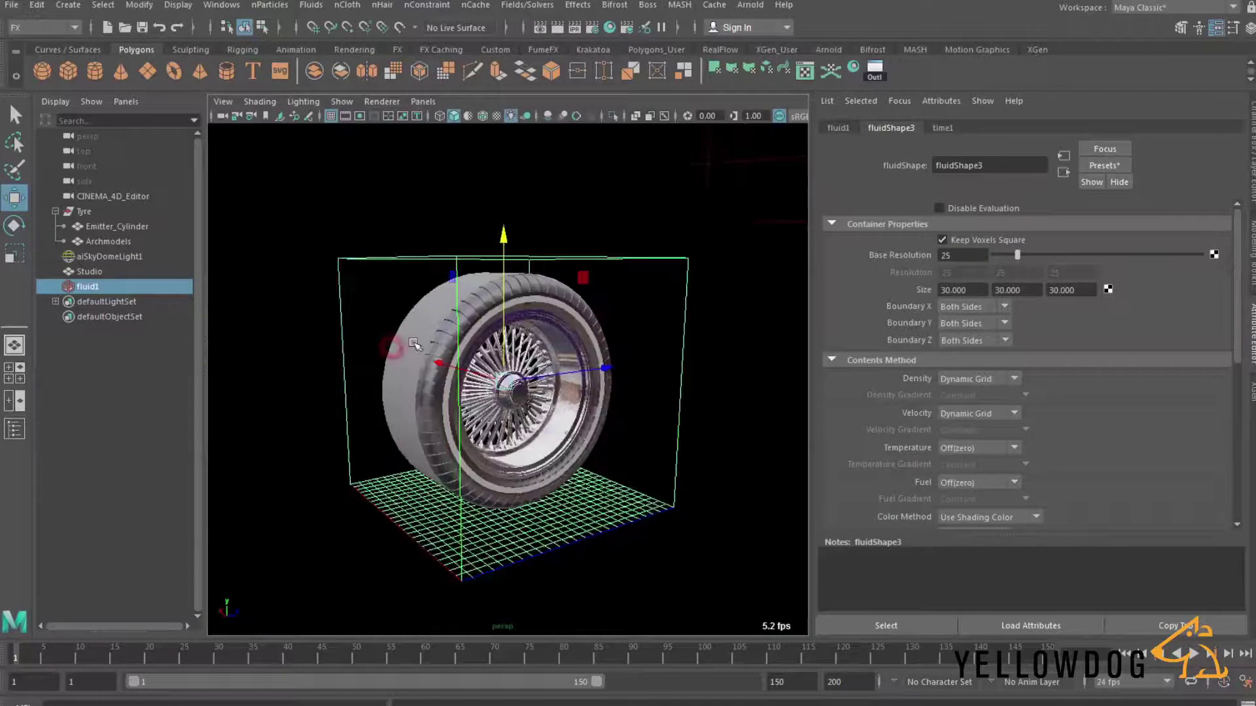
shift+click(396, 350)
click(85, 290)
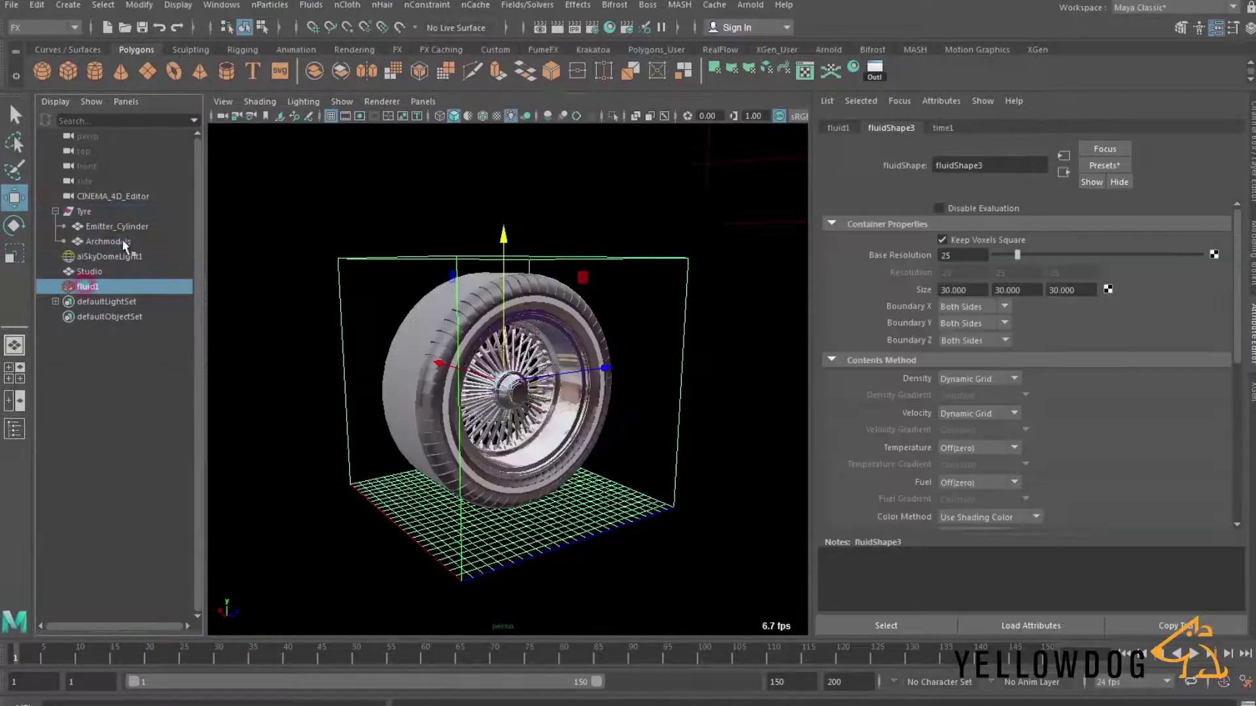
ctrl+click(108, 226)
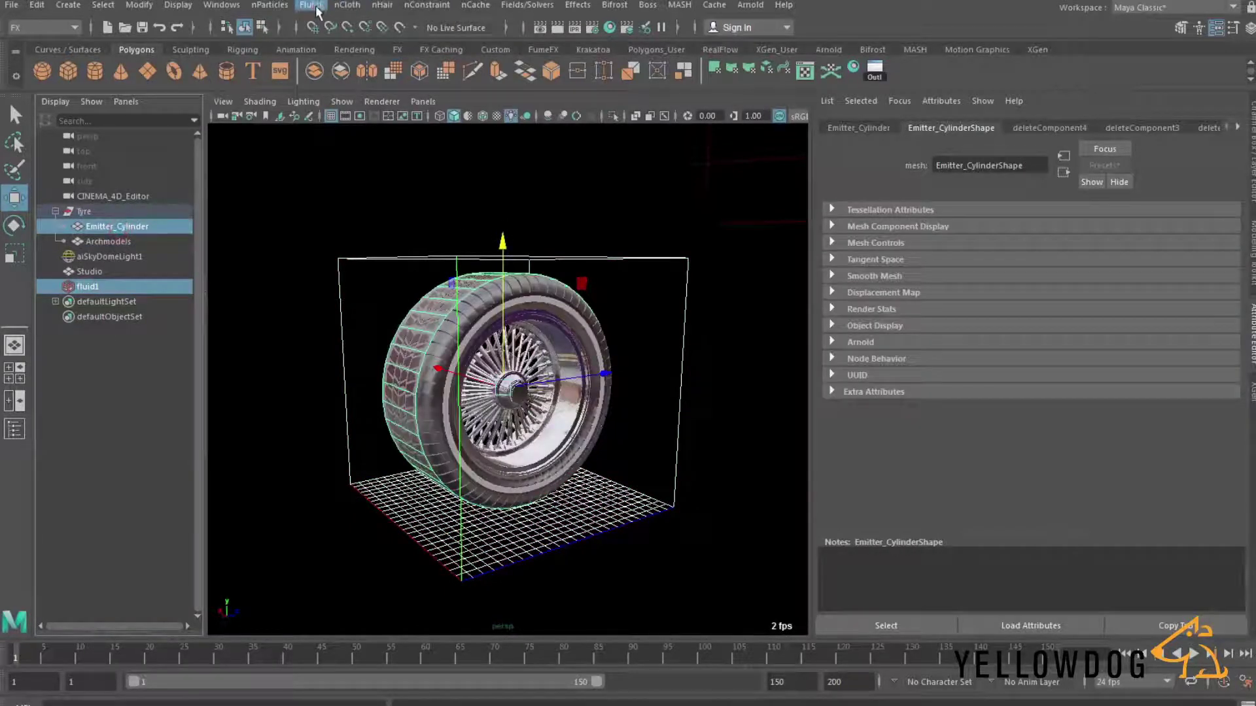
- Make Emitter_Cylinder emit into fluid1 using Add/Edit Contents > Emit from Object
click(313, 6)
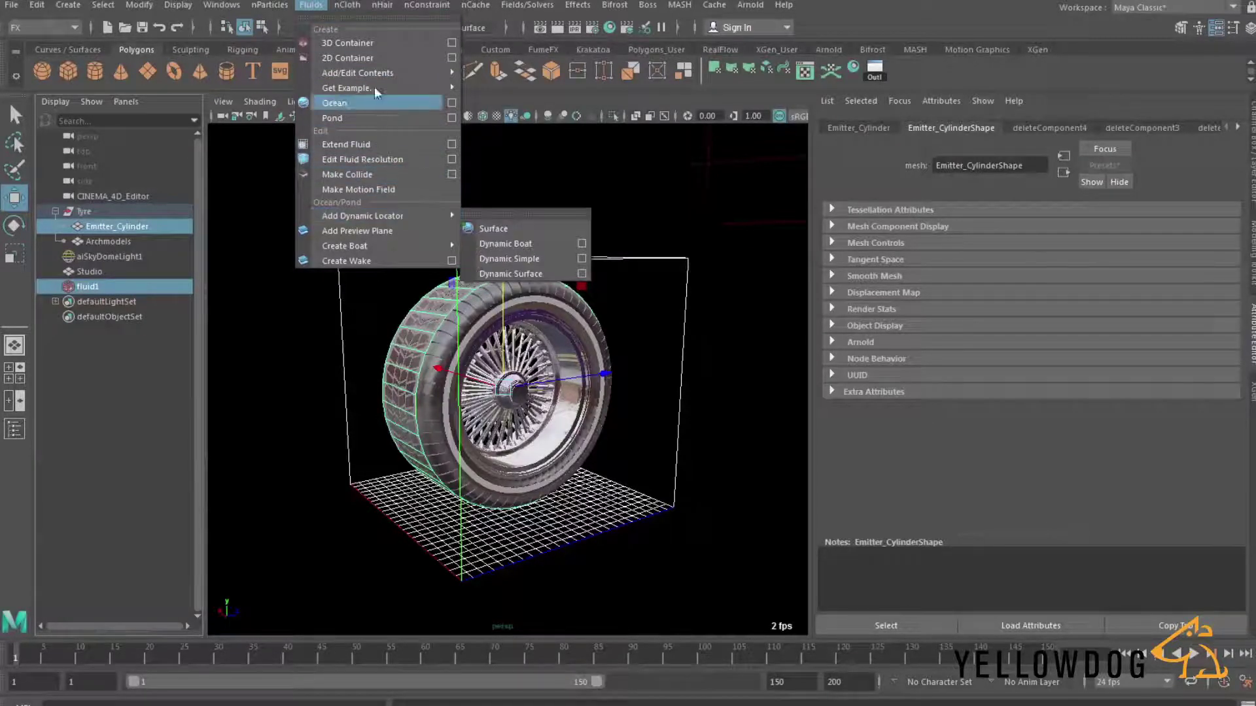
mouse_move(371, 78)
click(526, 101)
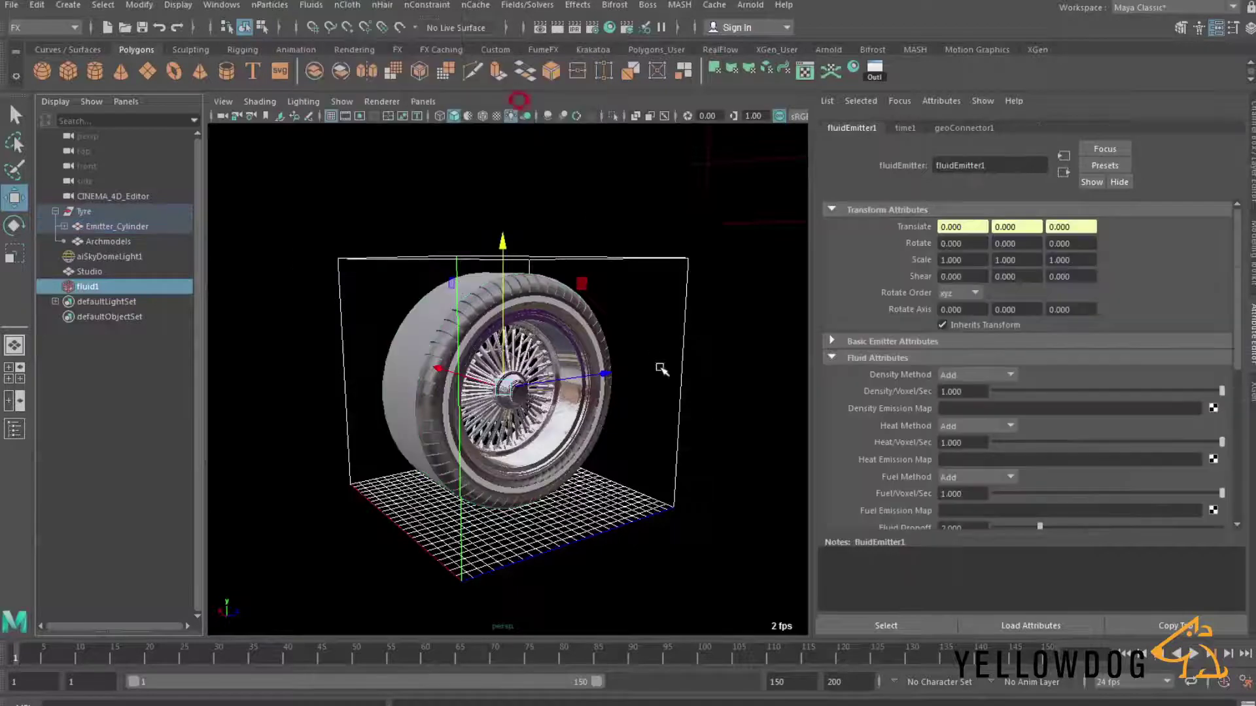
- Play the animation to test the smoke emission, then stop it
alt+drag(576, 421, 531, 425)
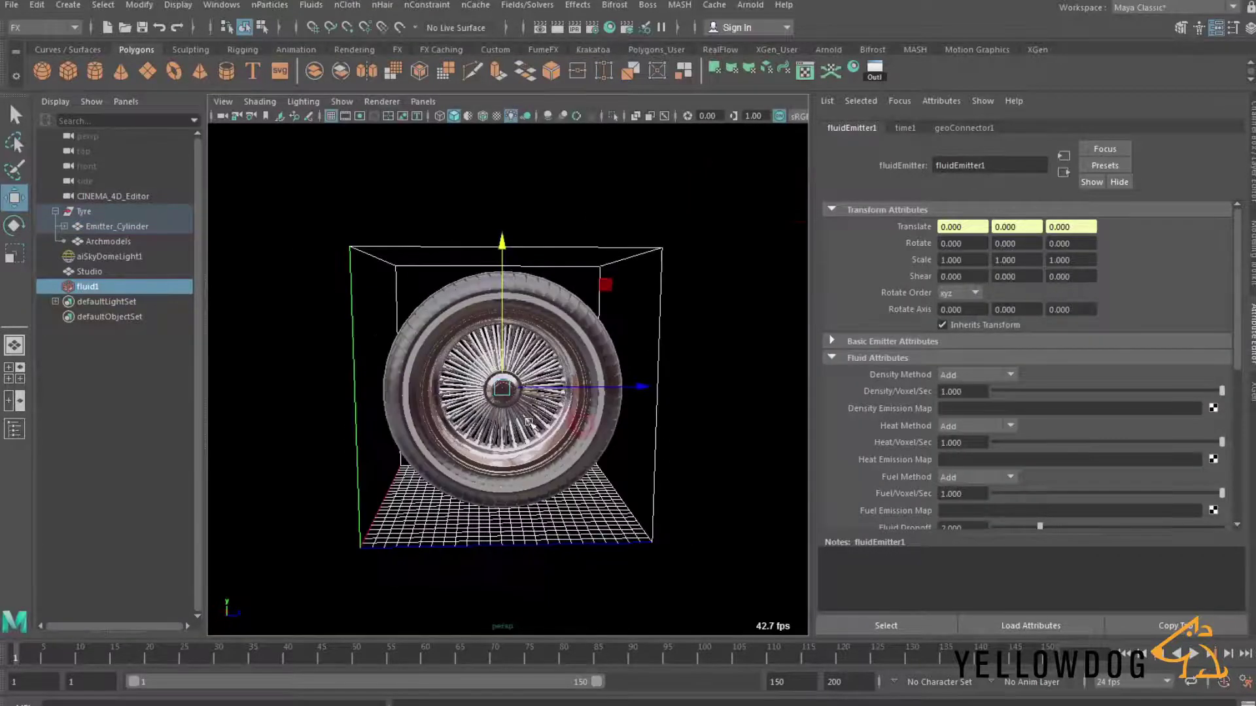
click(1191, 655)
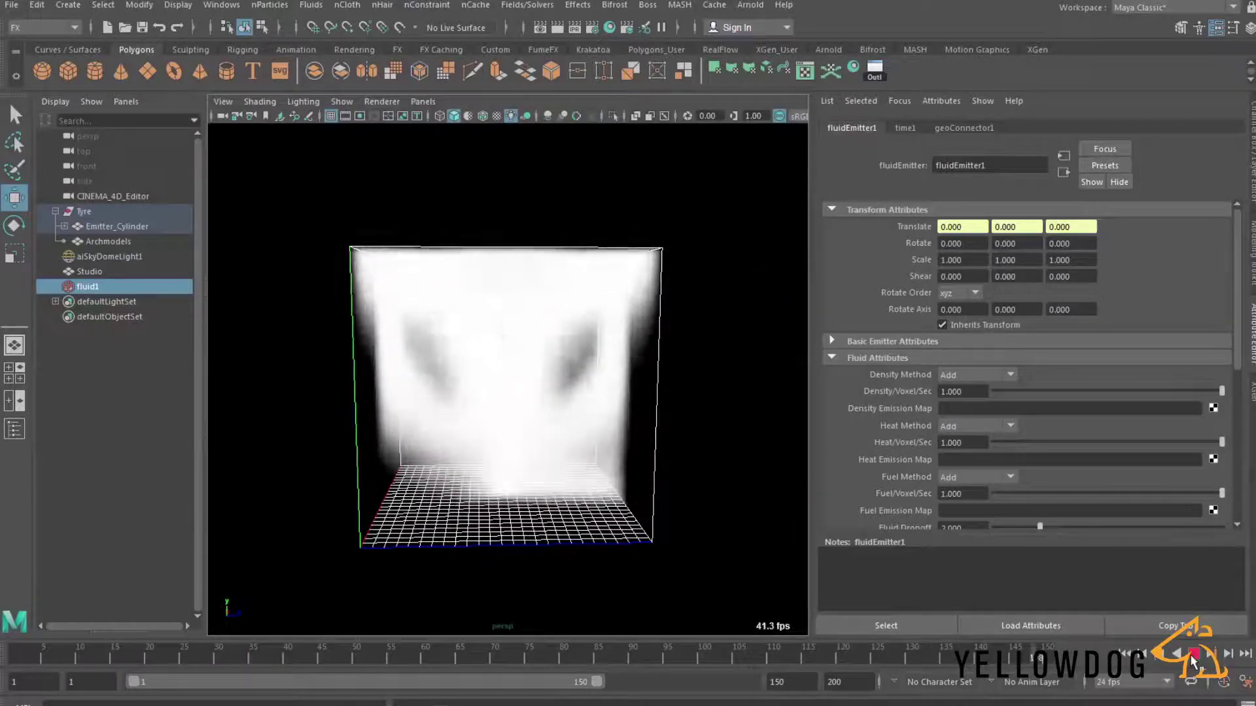
click(1192, 655)
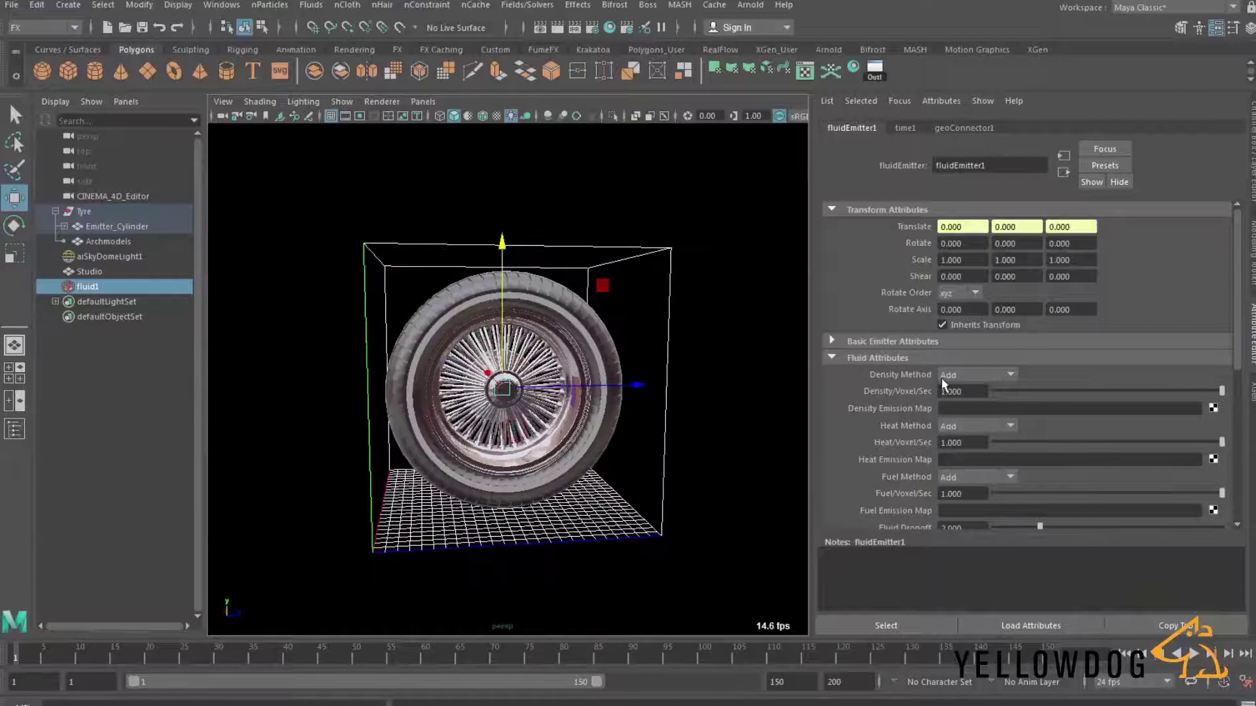
- Select fluid1 and turn on Auto Resize for the container
click(832, 210)
click(832, 242)
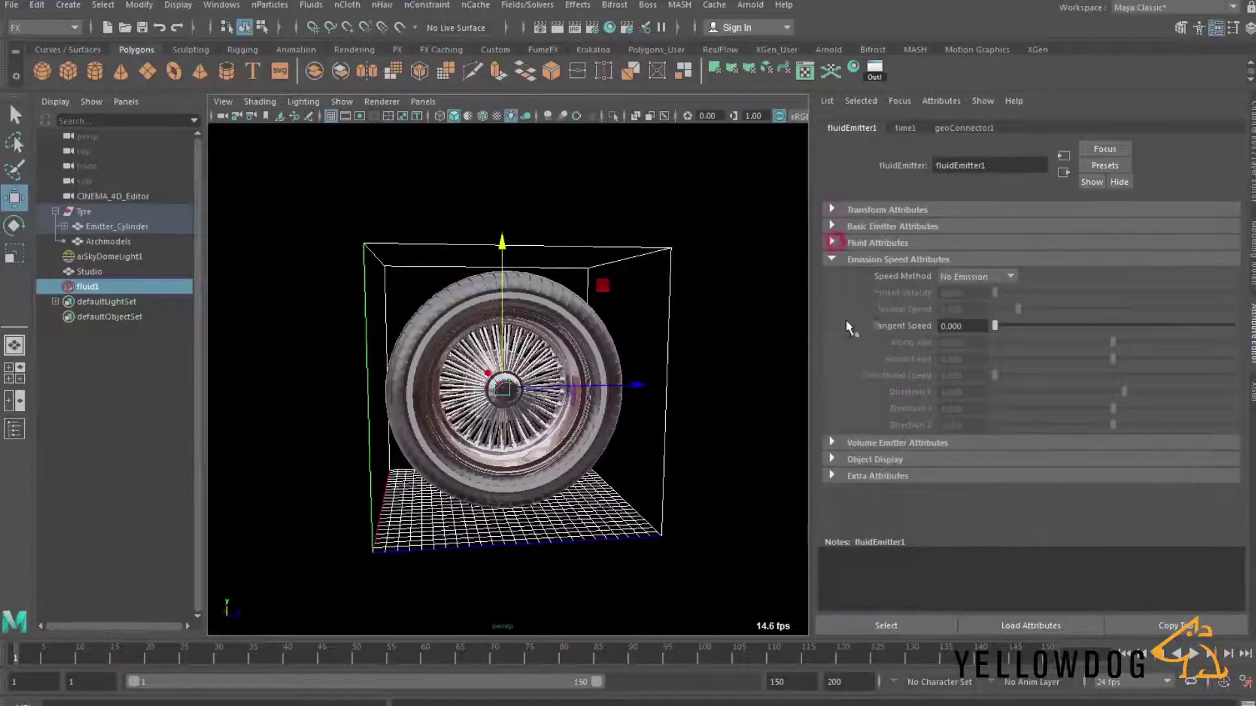
click(832, 259)
click(102, 283)
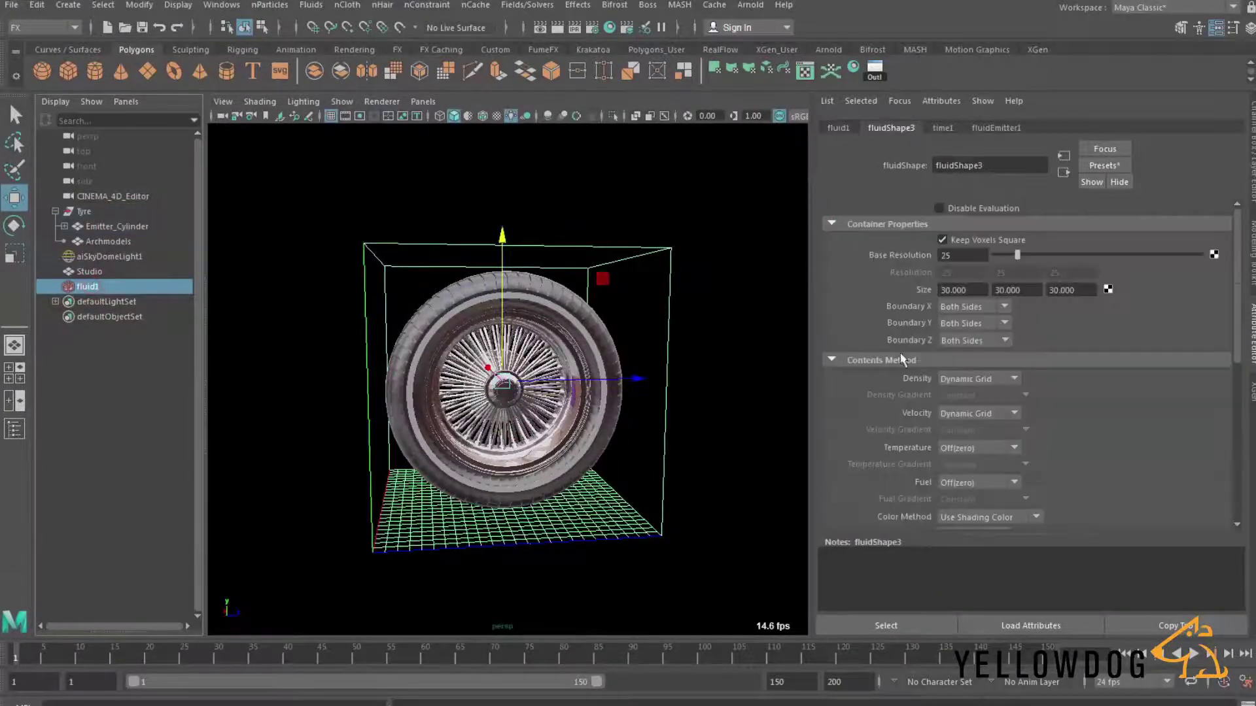
scroll(847, 403, down, 5)
scroll(867, 411, down, 3)
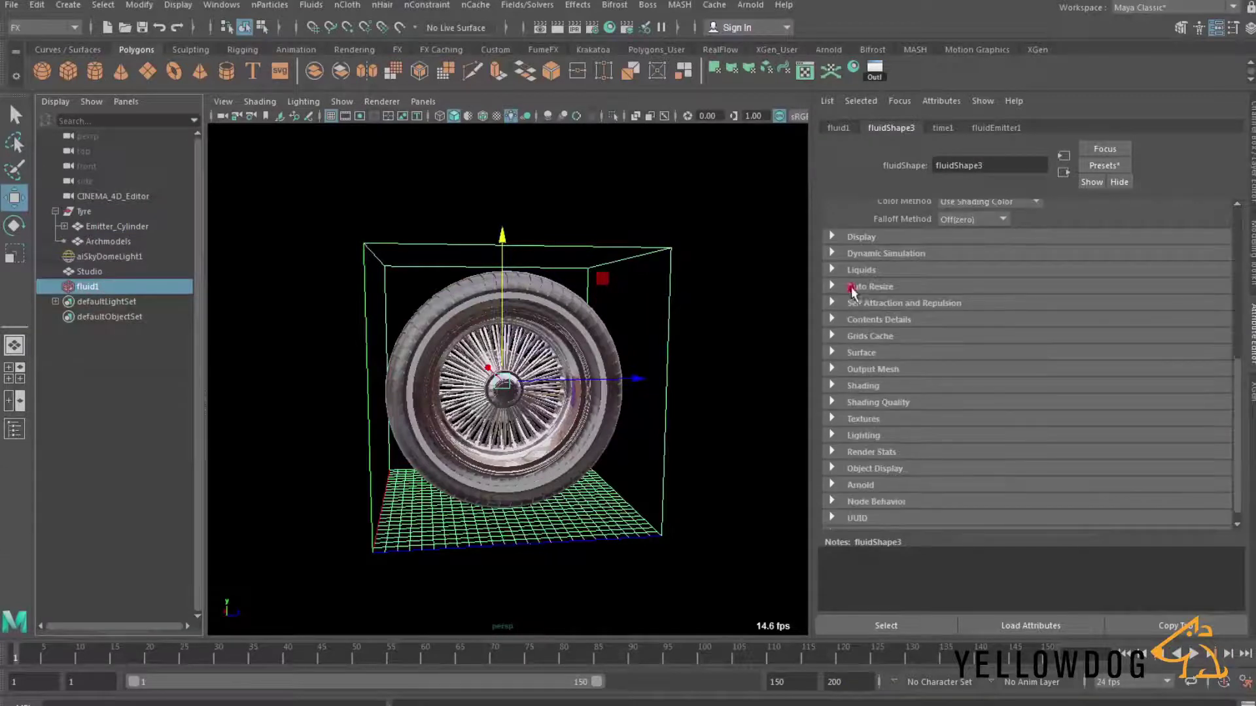
click(852, 288)
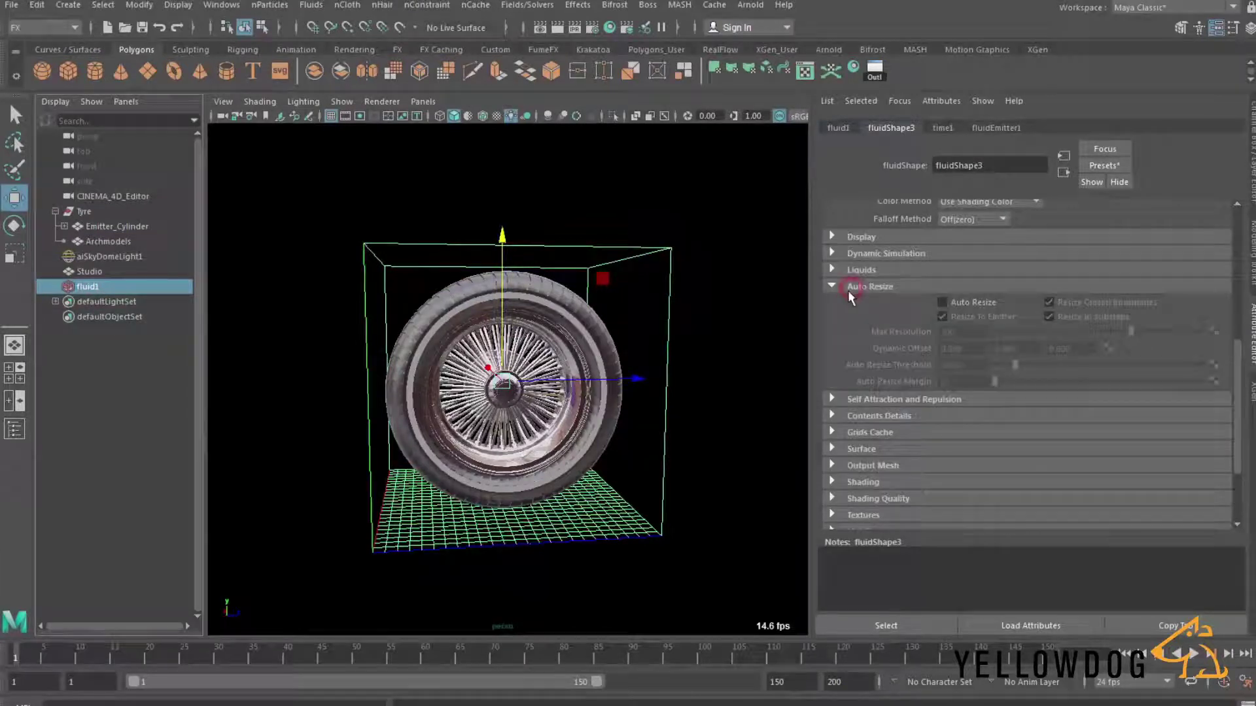
click(962, 301)
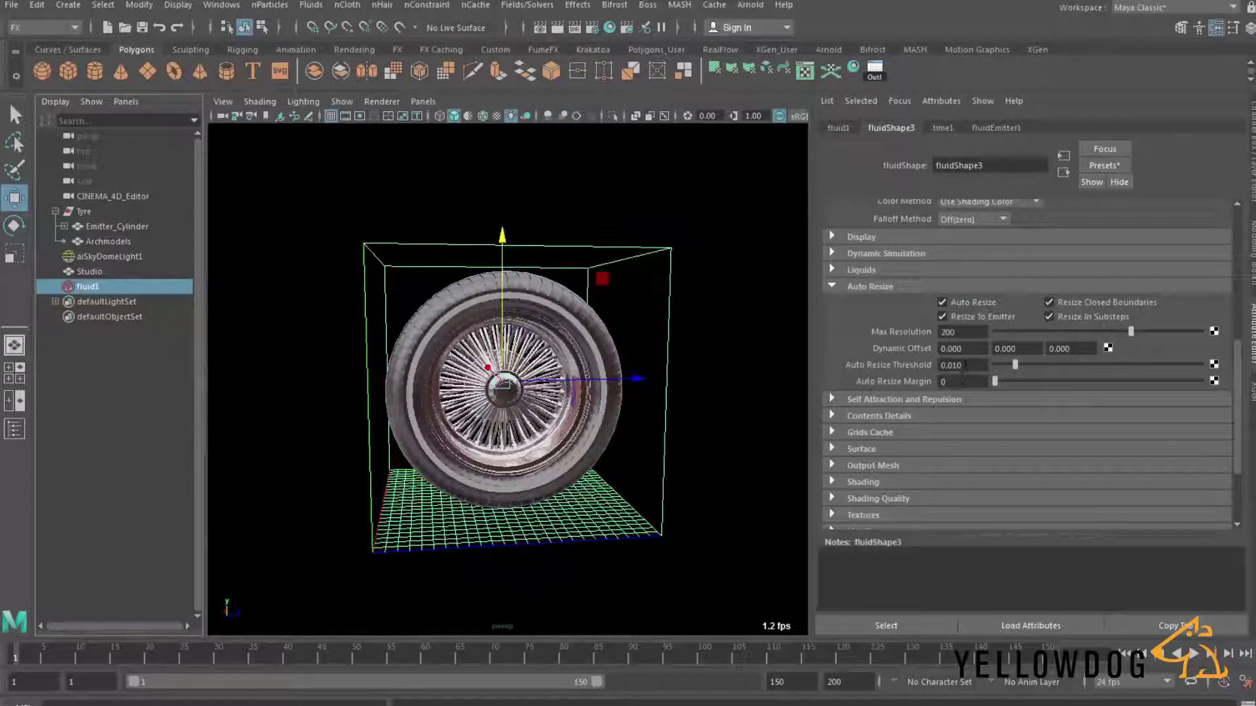
- Set Auto Resize Threshold to 0.005 and Margin to 12, then play the simulation
click(961, 365)
click(959, 366)
key(Return)
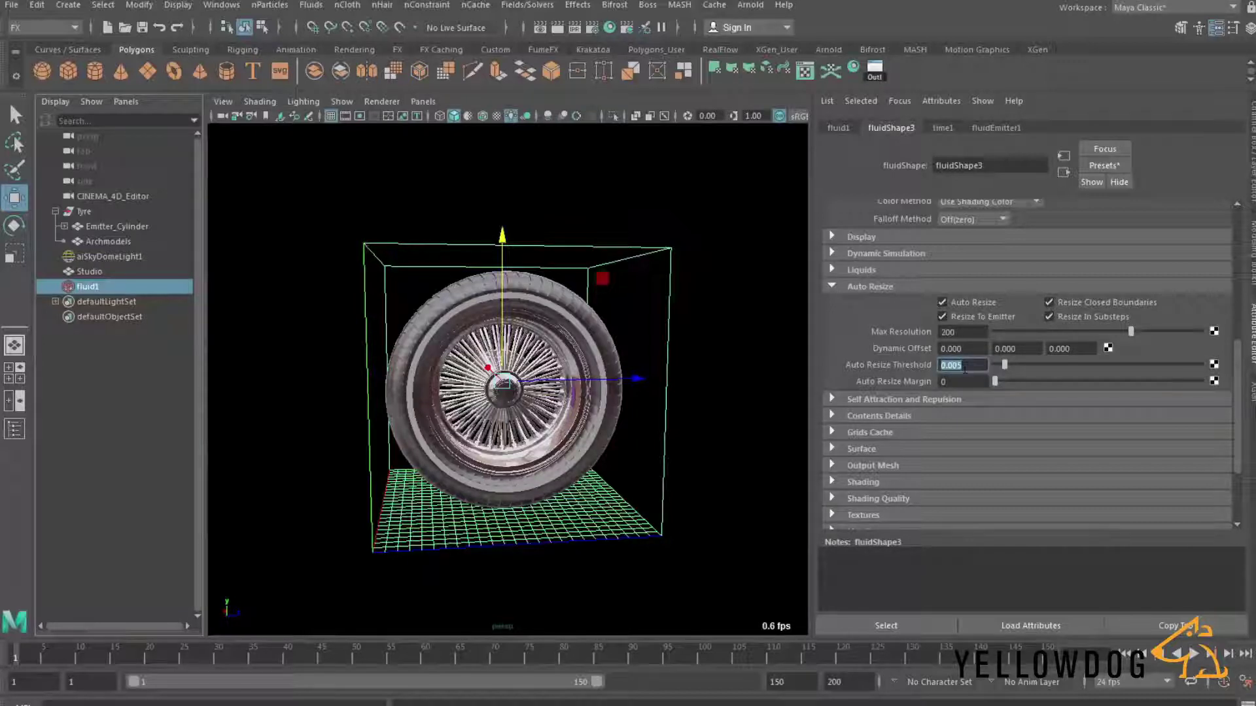
click(958, 382)
text(12)
key(Return)
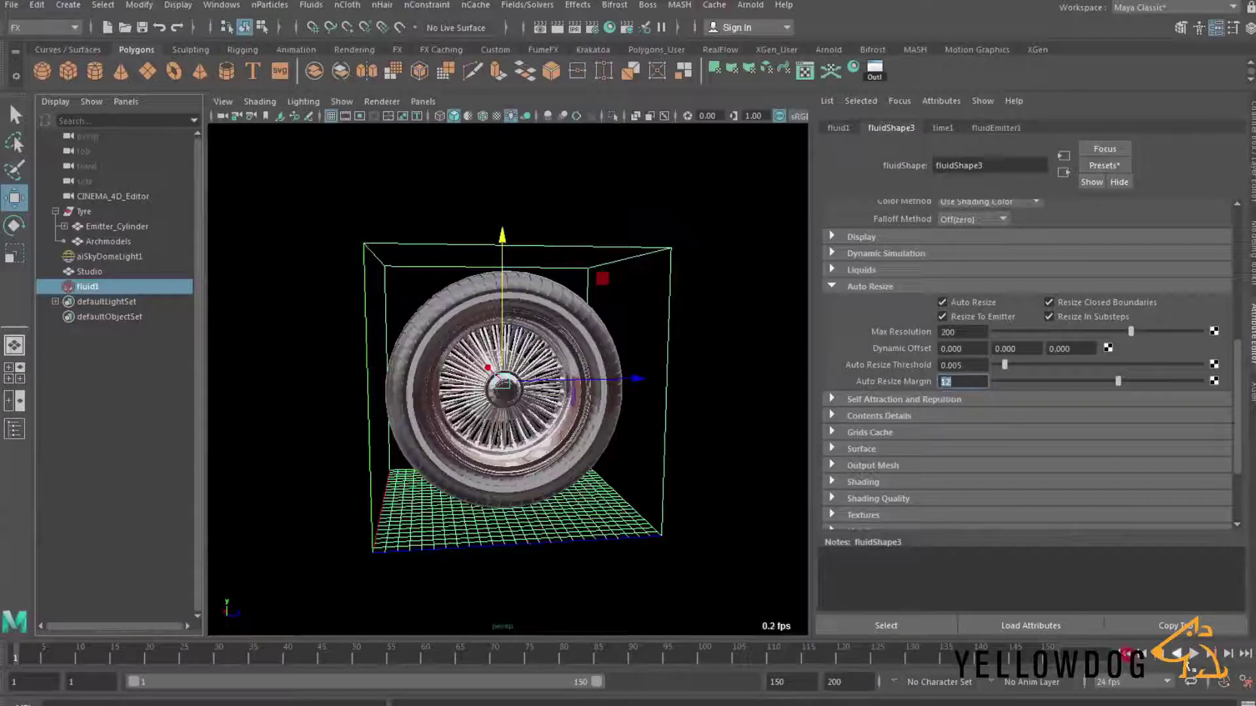
click(1192, 653)
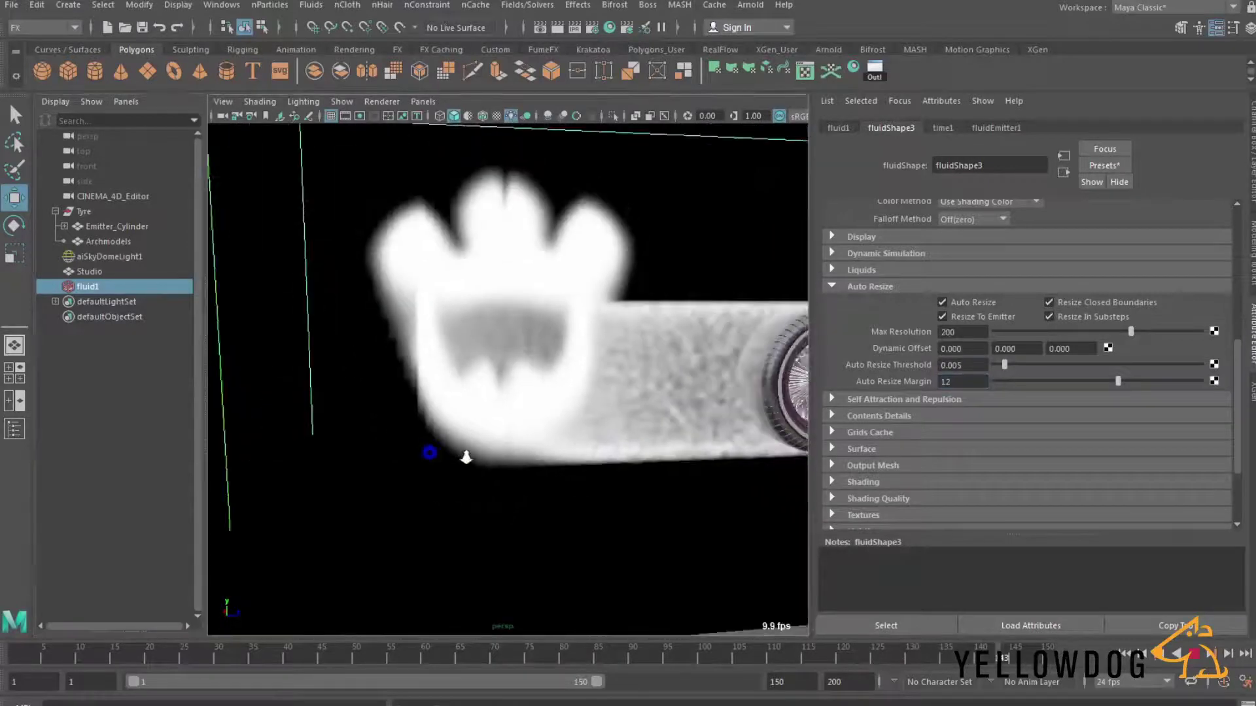
- Rewind to frame 1 and show the Density settings under Contents Details
click(1193, 654)
click(1124, 654)
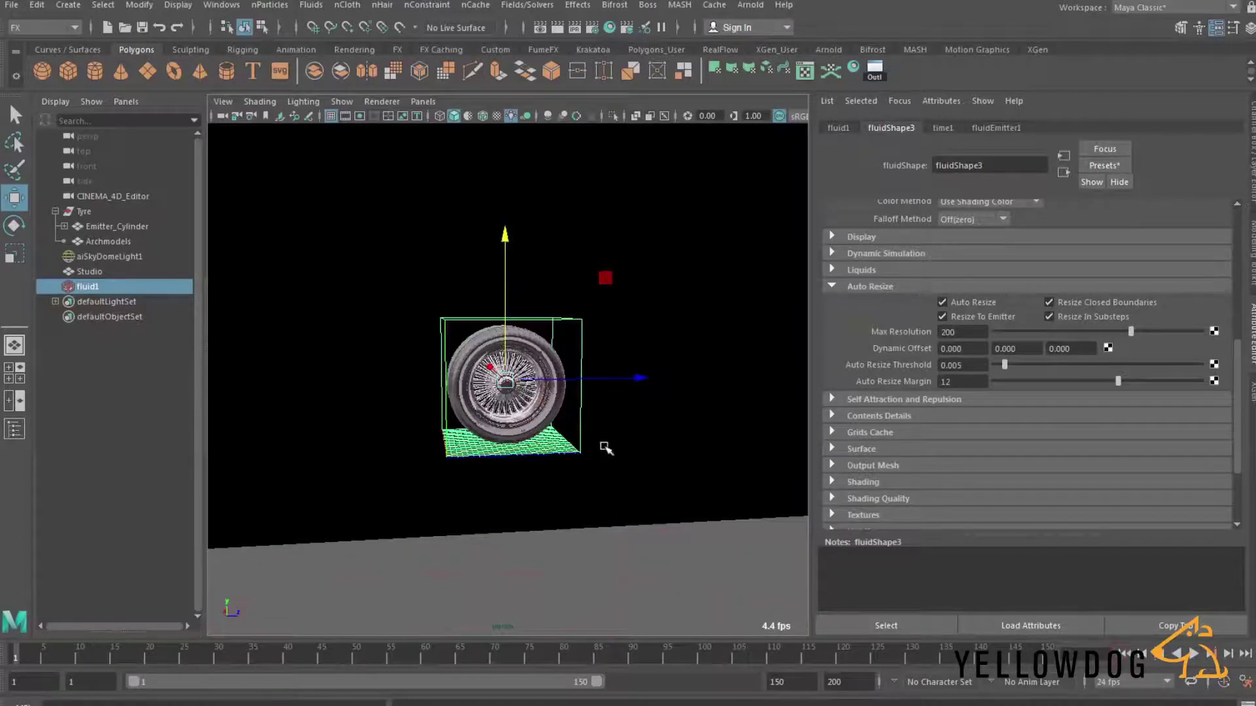
scroll(635, 447, up, 4)
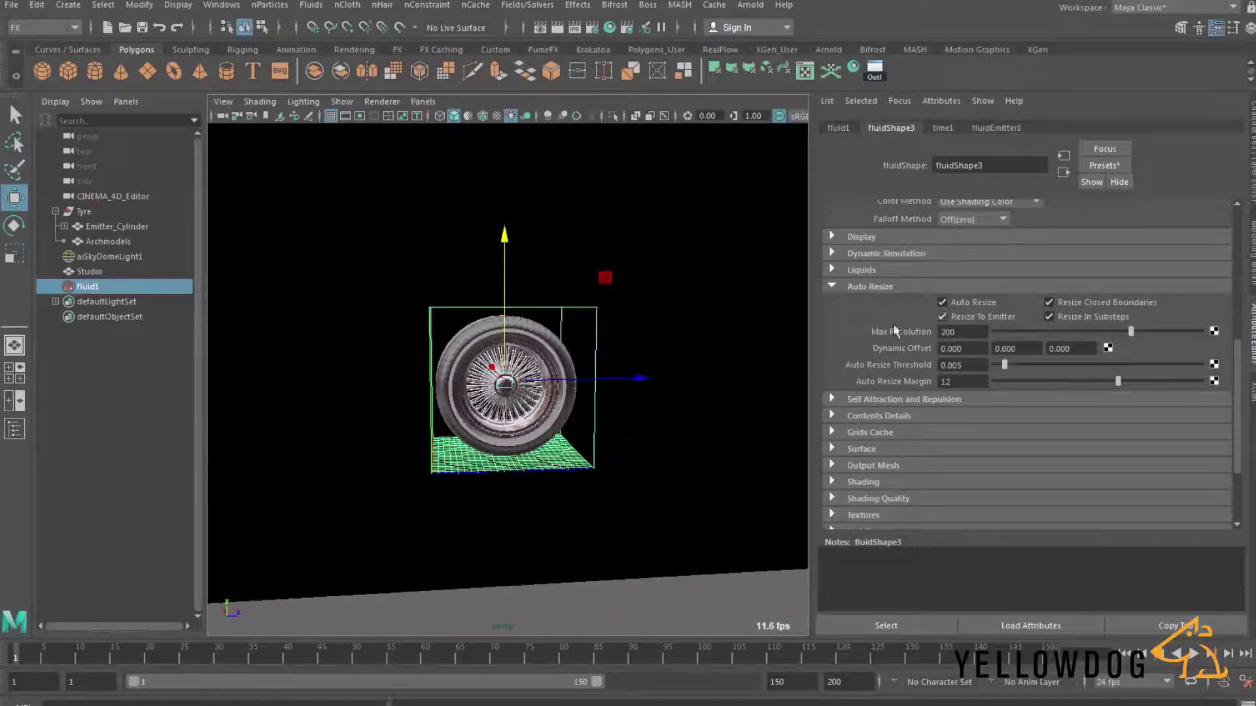
click(832, 287)
scroll(848, 376, down, 1)
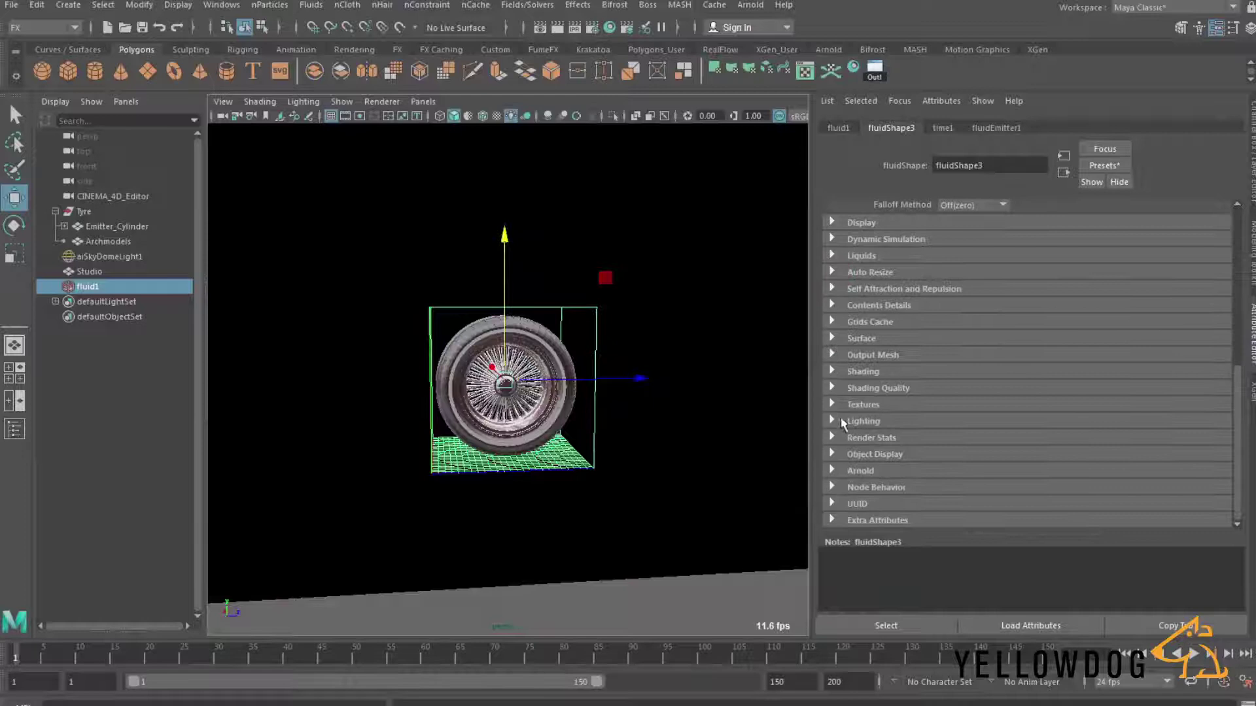
click(833, 305)
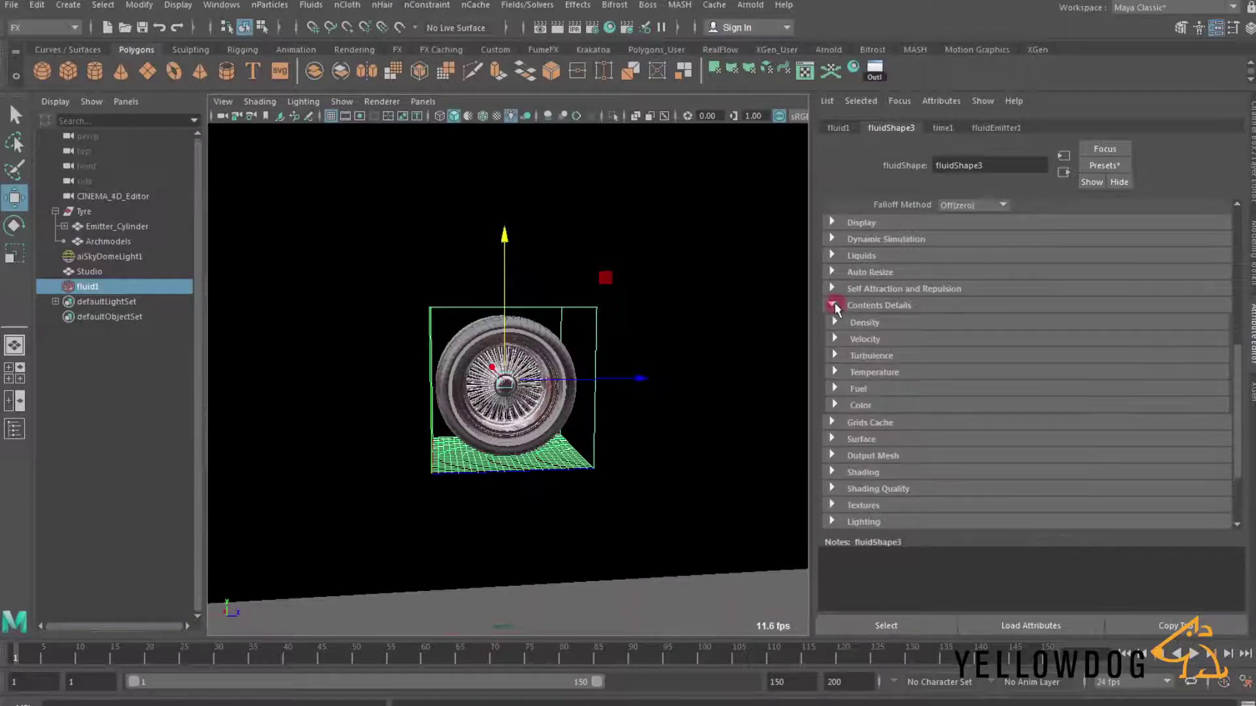
click(836, 323)
- Set the density Dissipation to 1
scroll(896, 357, down, 3)
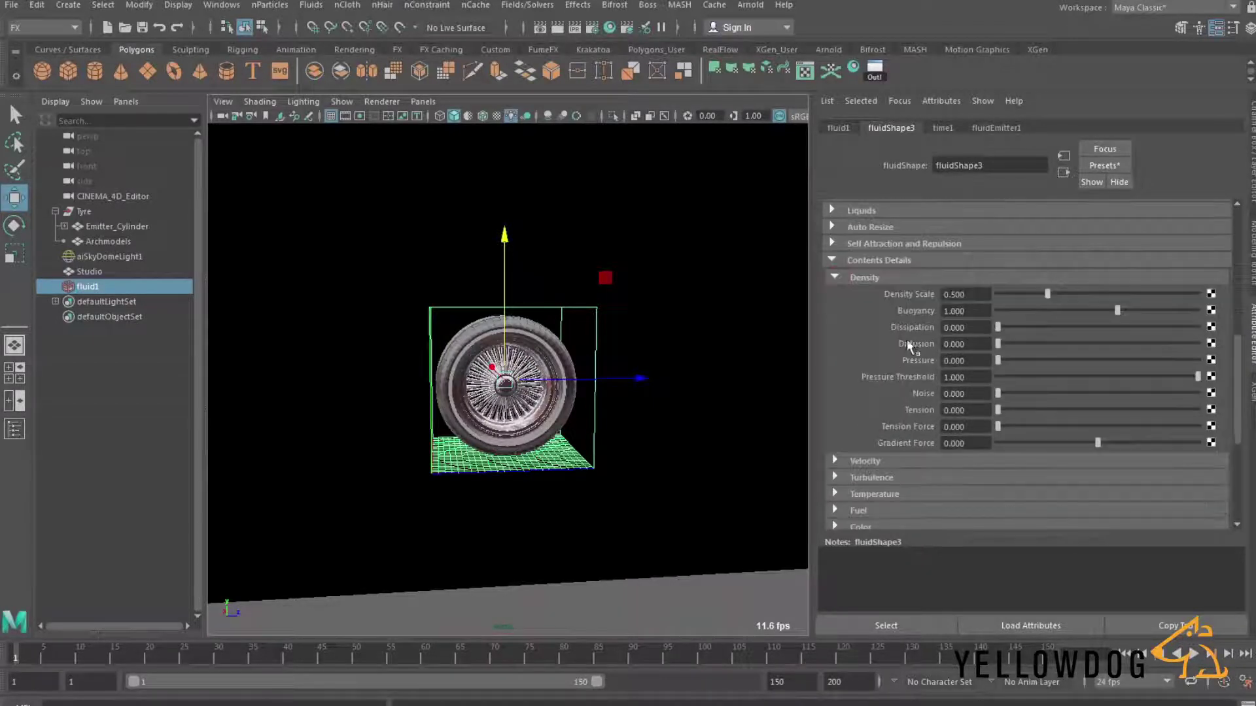
click(971, 295)
click(964, 327)
text(0.5)
key(Return)
- Set the density Buoyancy to -3 and replay the simulation
double_click(970, 310)
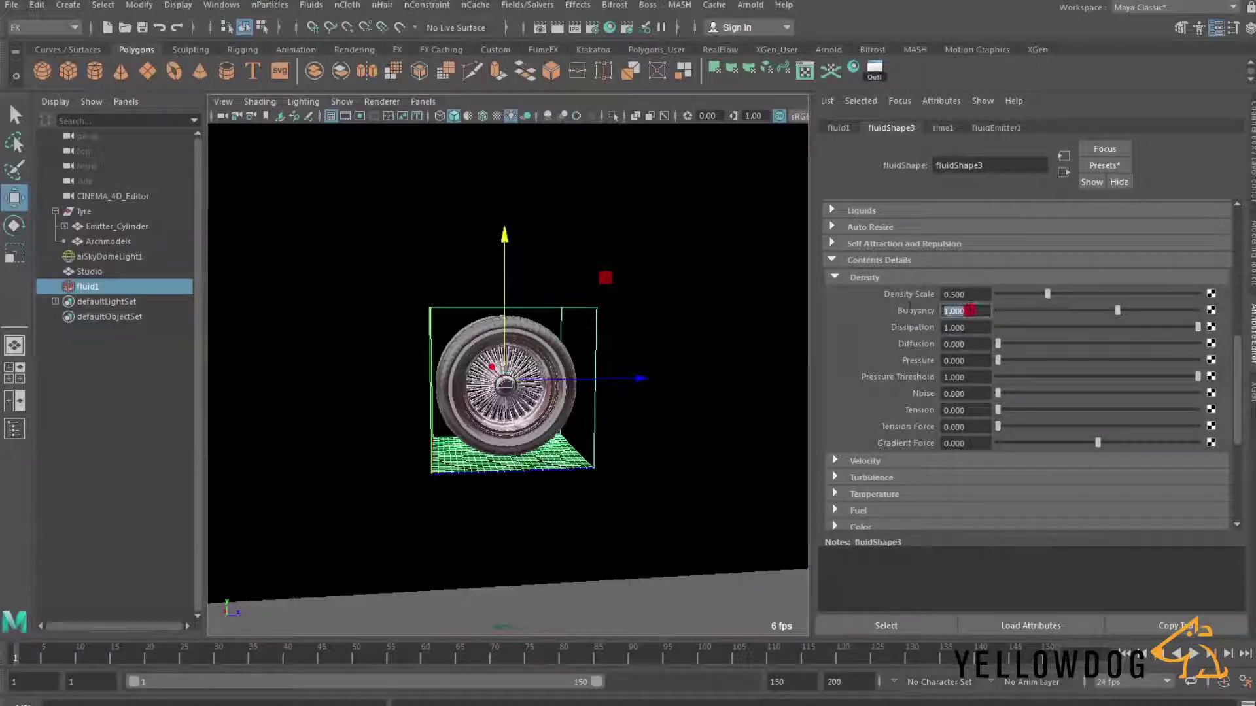
text(-3)
key(Return)
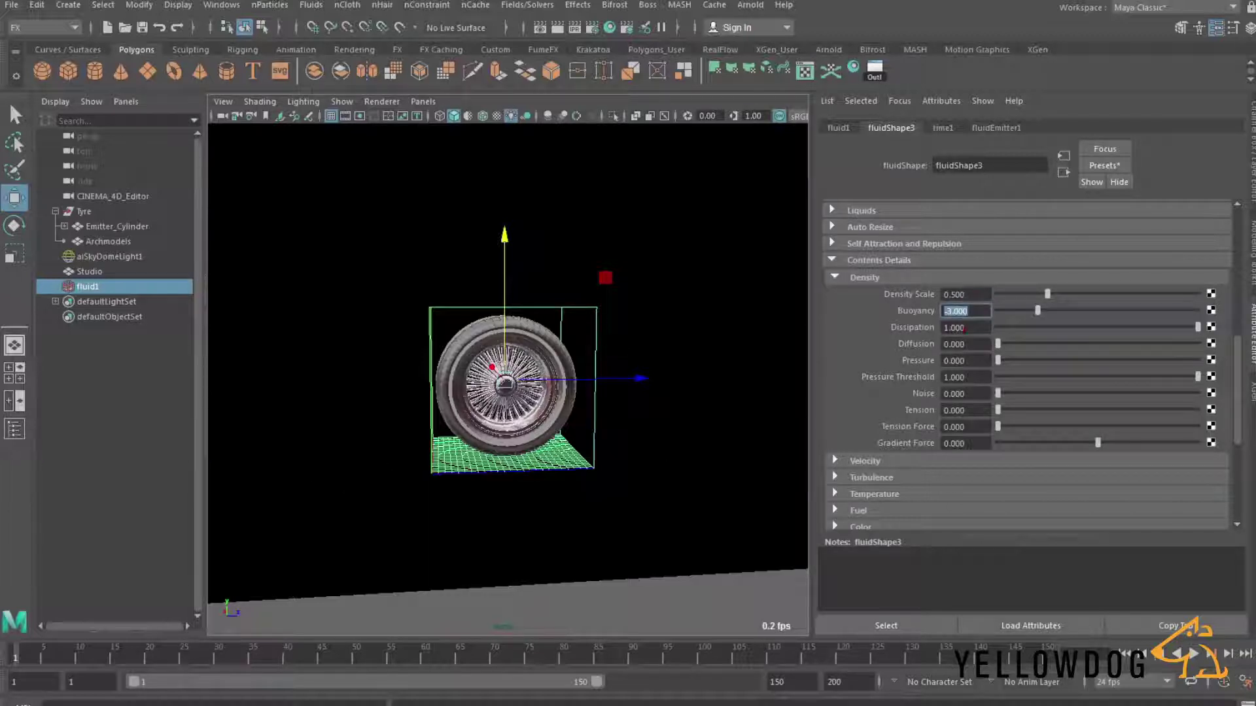
double_click(965, 327)
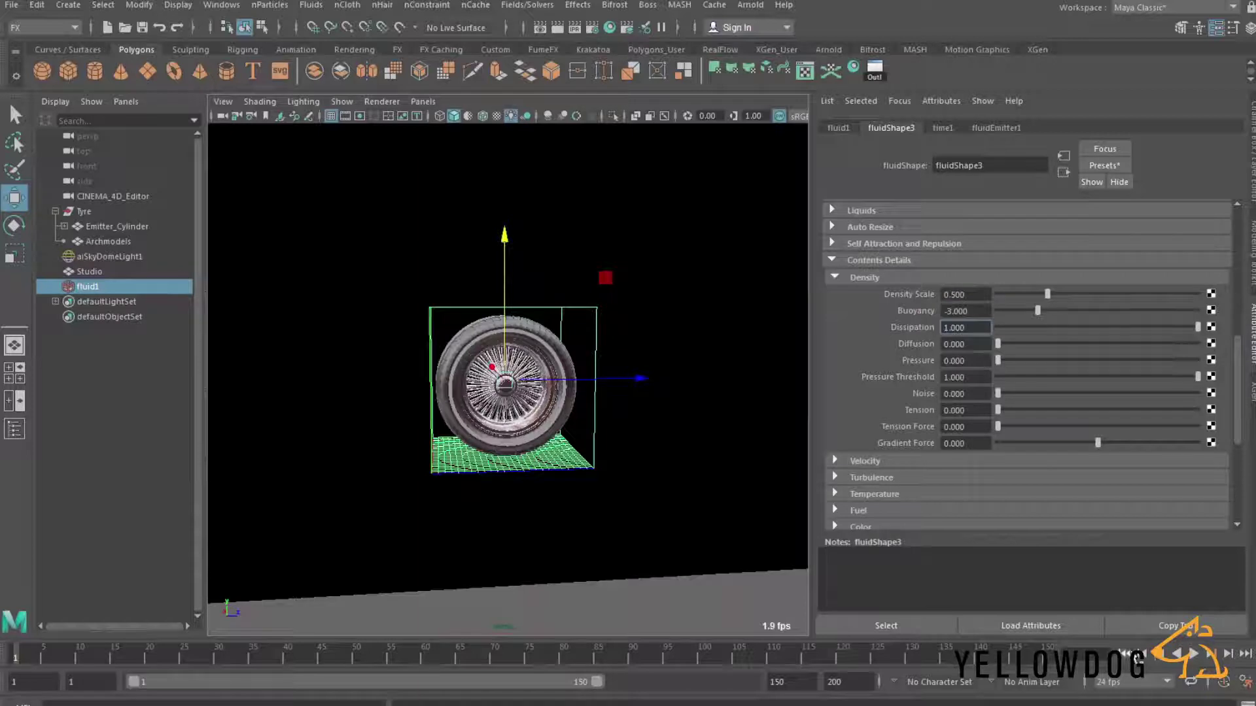
click(1194, 654)
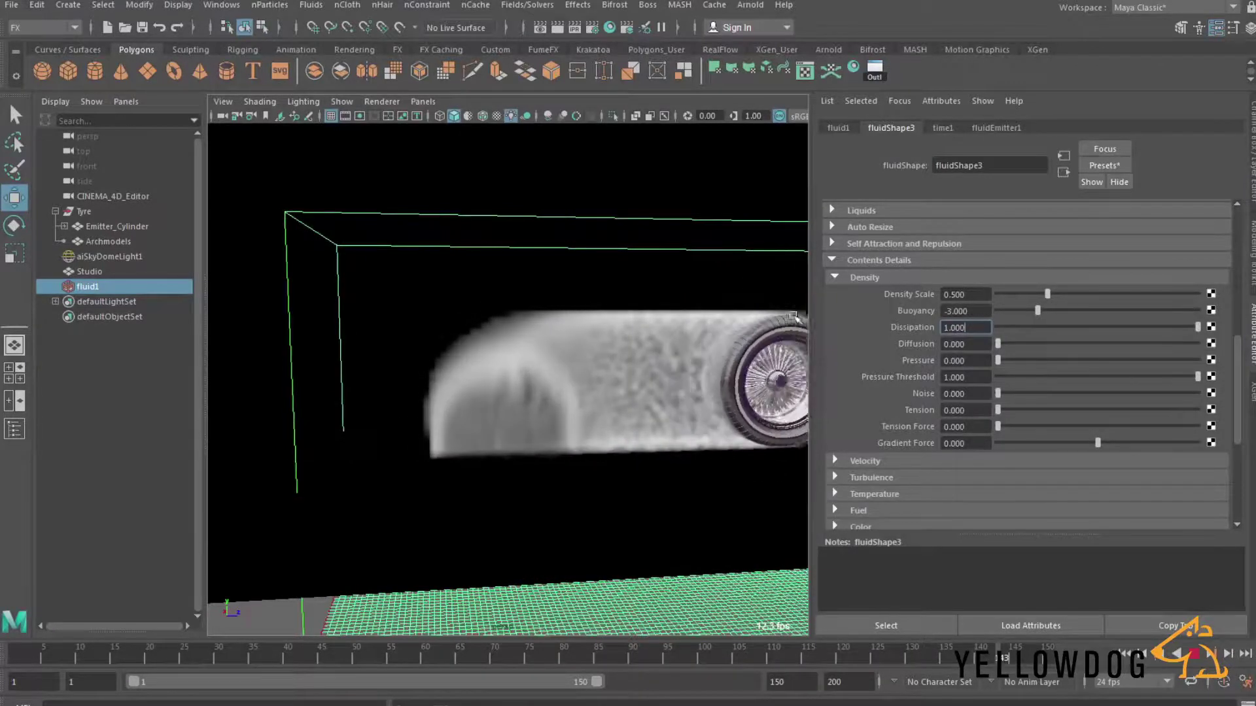
- Set Velocity Swirl to 1, play the simulation, then rewind to the start
click(1125, 654)
scroll(876, 398, down, 1)
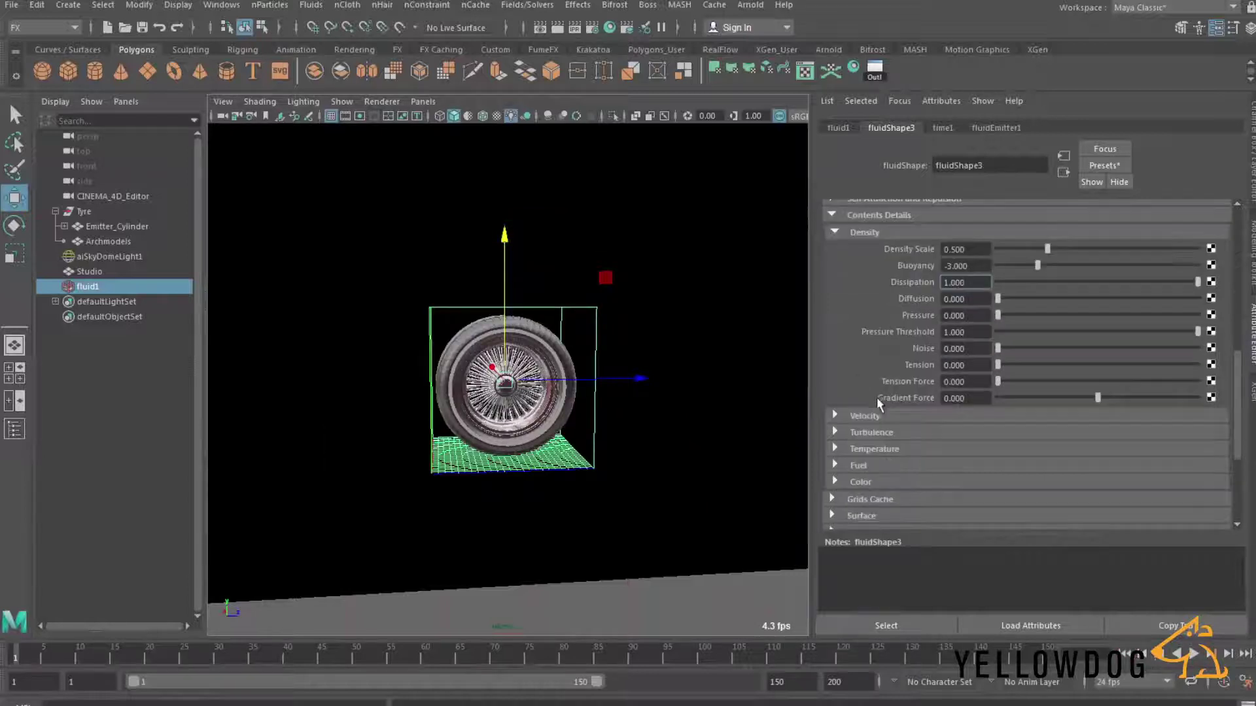
click(835, 415)
scroll(916, 422, down, 1)
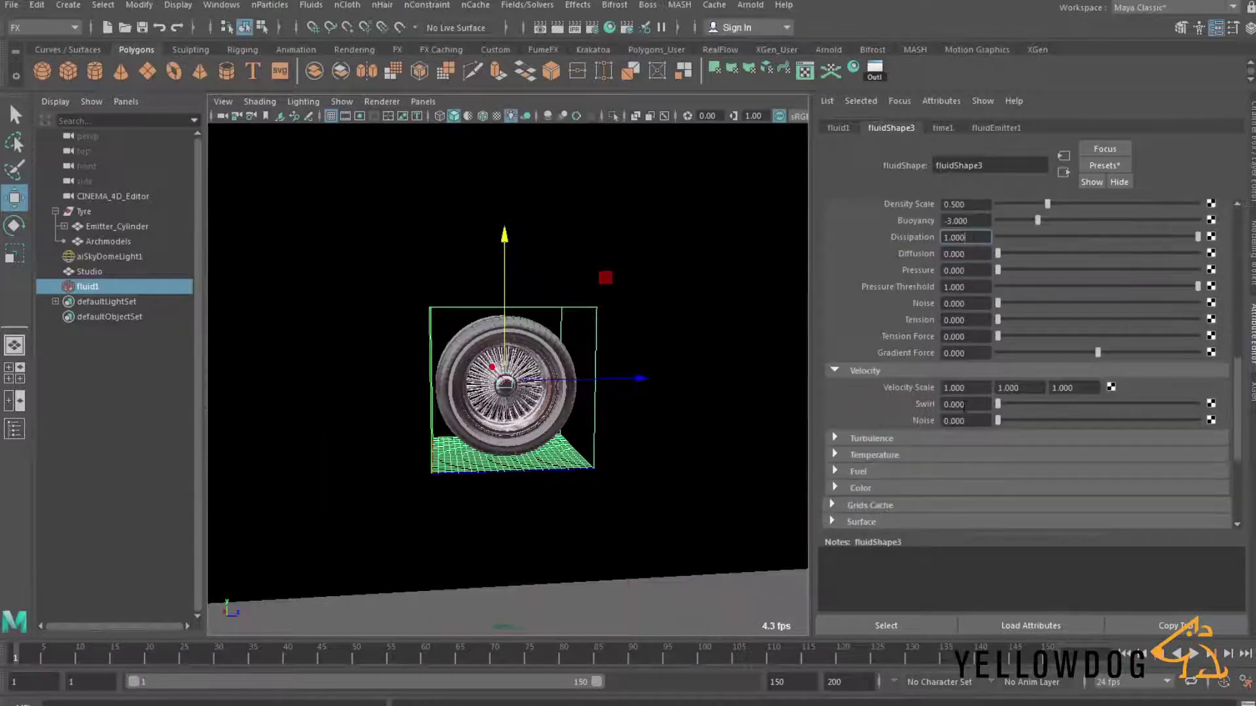
click(960, 404)
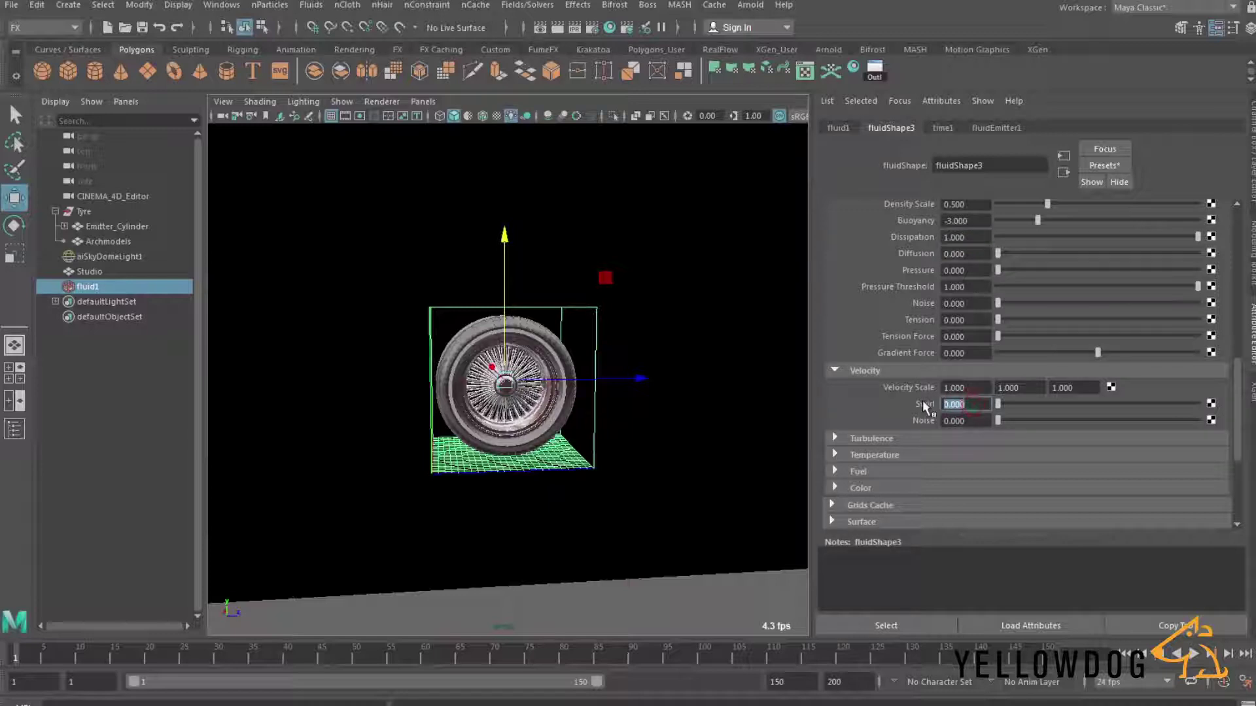
text(1)
click(1194, 655)
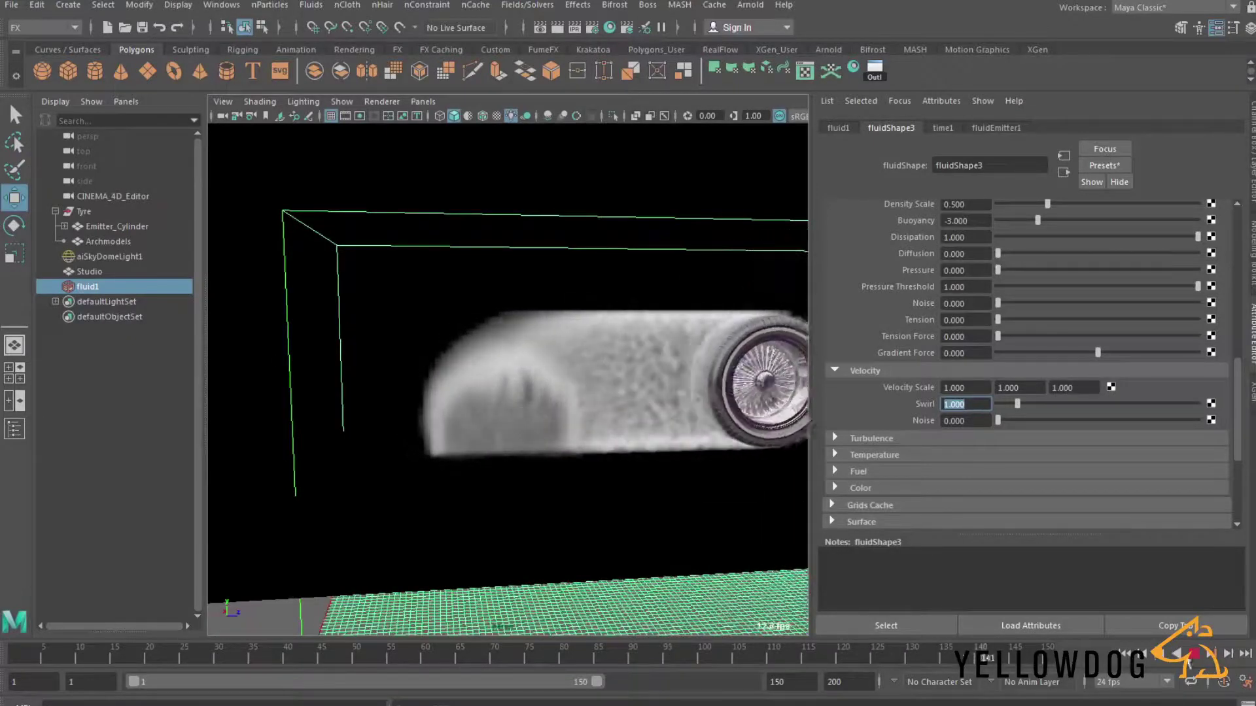
click(1122, 653)
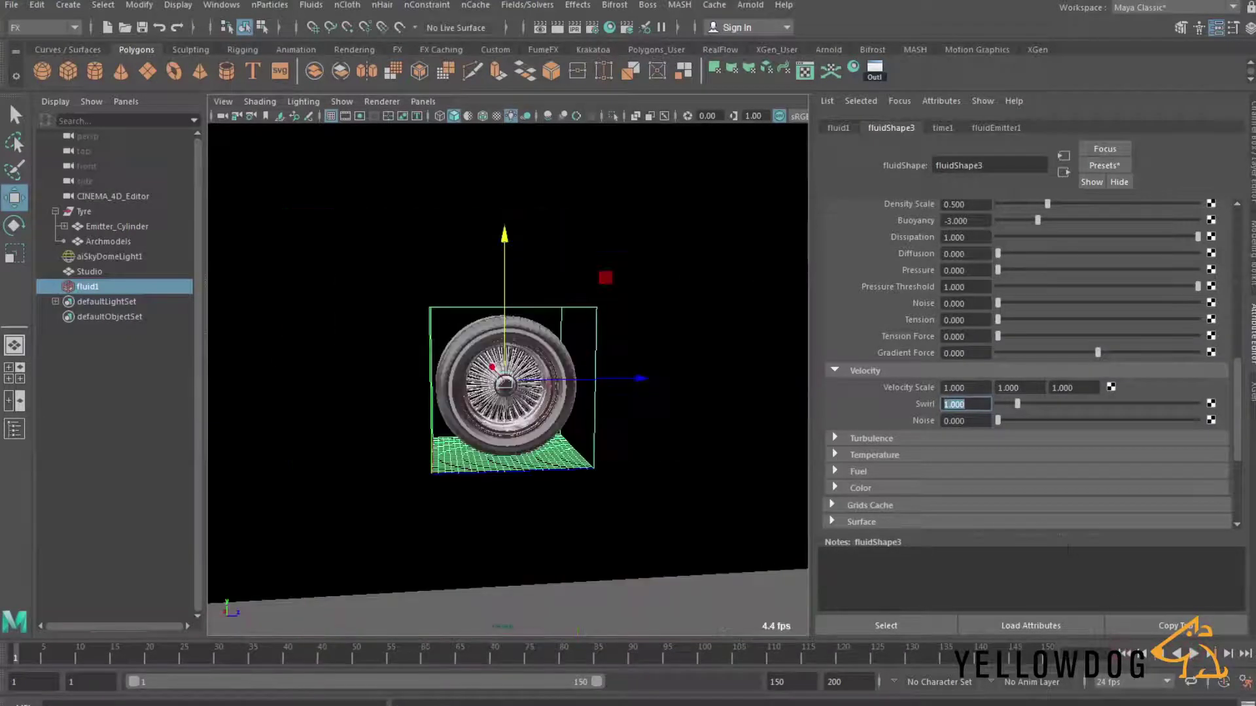
- Set density Diffusion to 1.5 and replay the simulation
scroll(890, 407, up, 2)
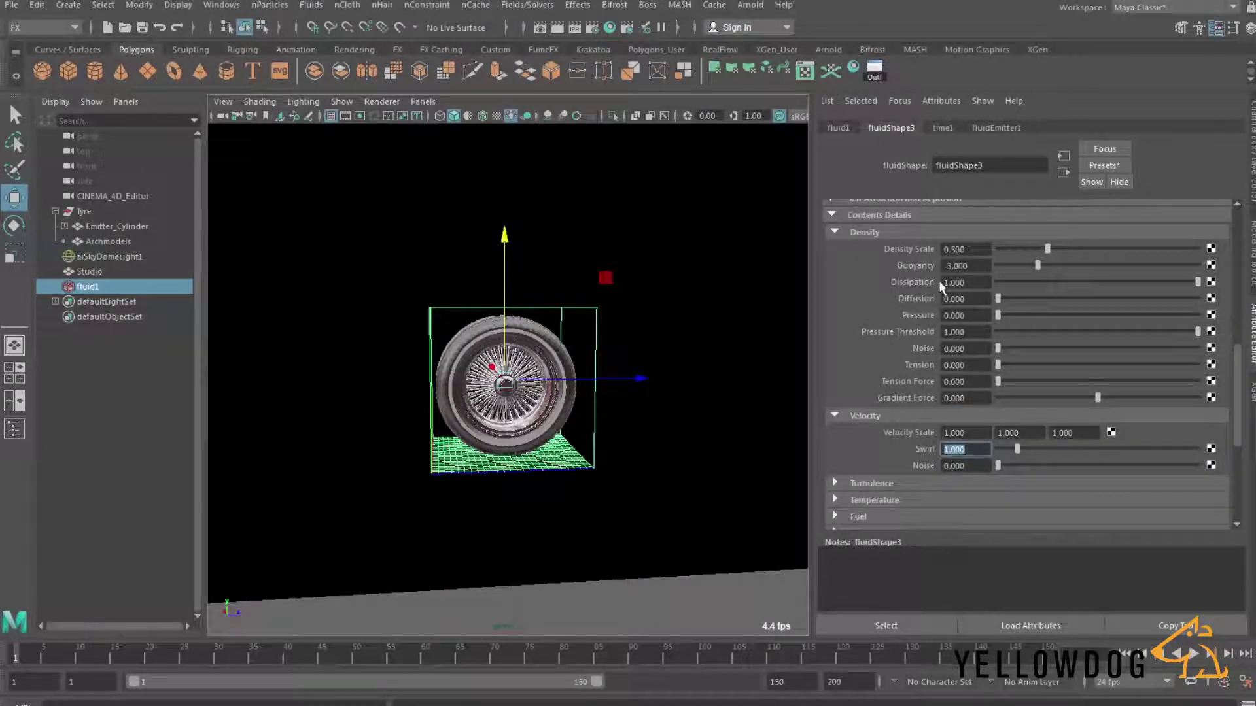
double_click(969, 298)
text(1.5)
key(Return)
click(1191, 654)
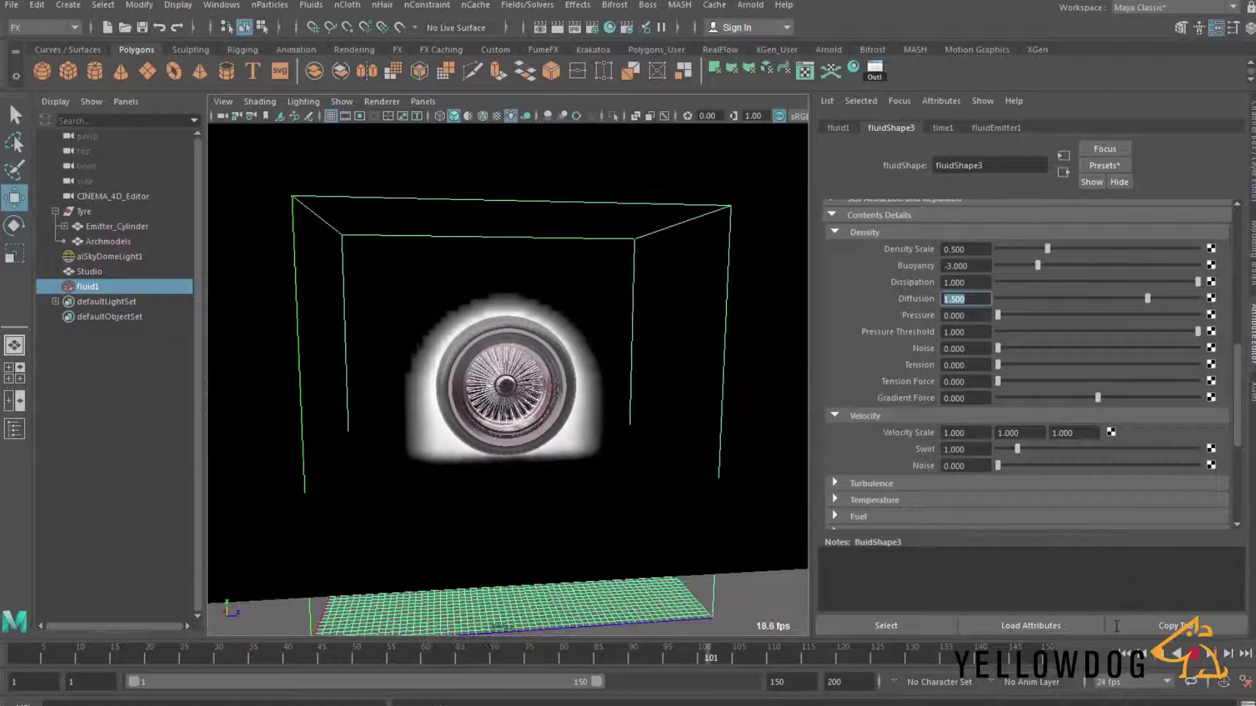
- Rewind the simulation and show the Turbulence settings in place of Velocity
click(1194, 658)
click(1123, 653)
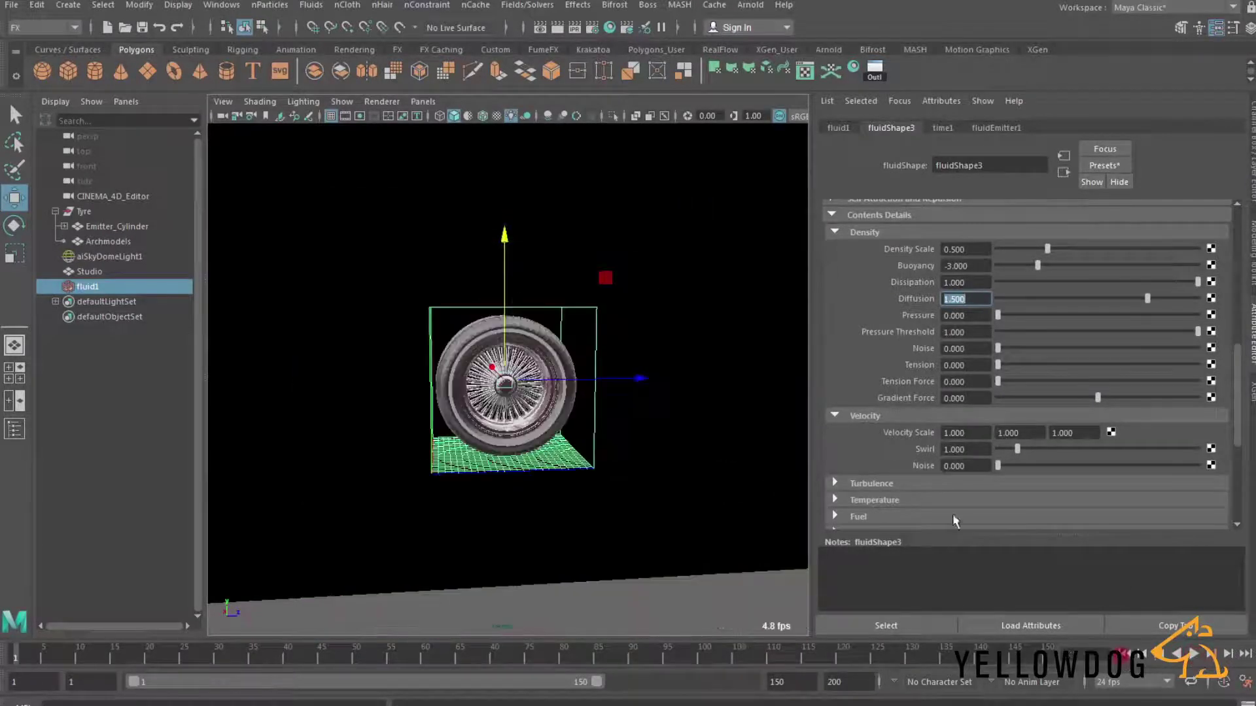
click(833, 416)
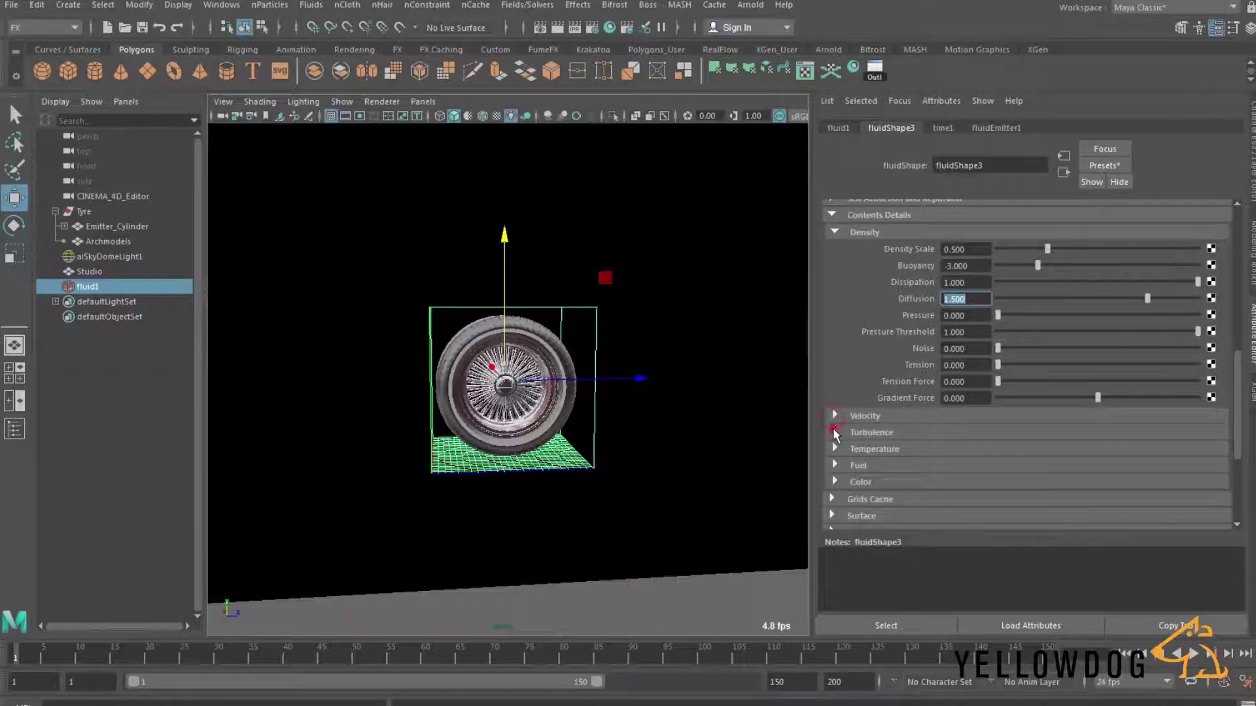
click(835, 432)
scroll(975, 406, down, 1)
- Set Turbulence Strength 5, Frequency 1 and Speed 0.5
click(974, 405)
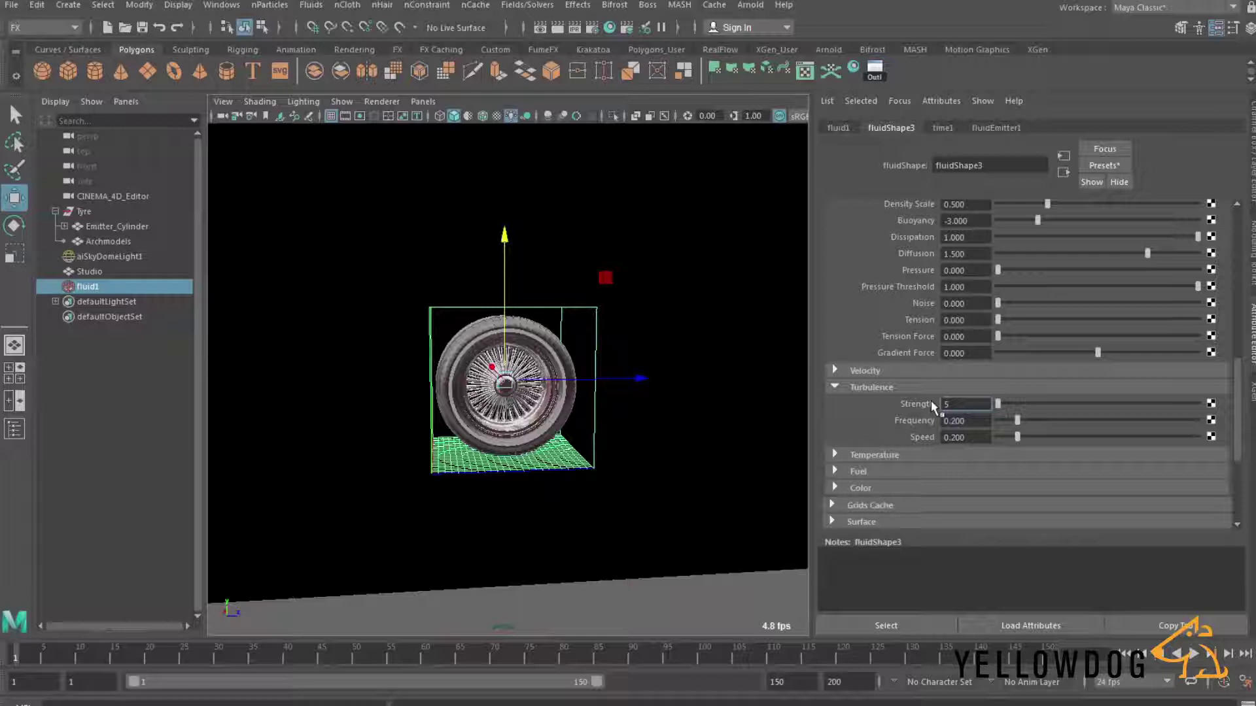
text(5)
key(Return)
click(974, 421)
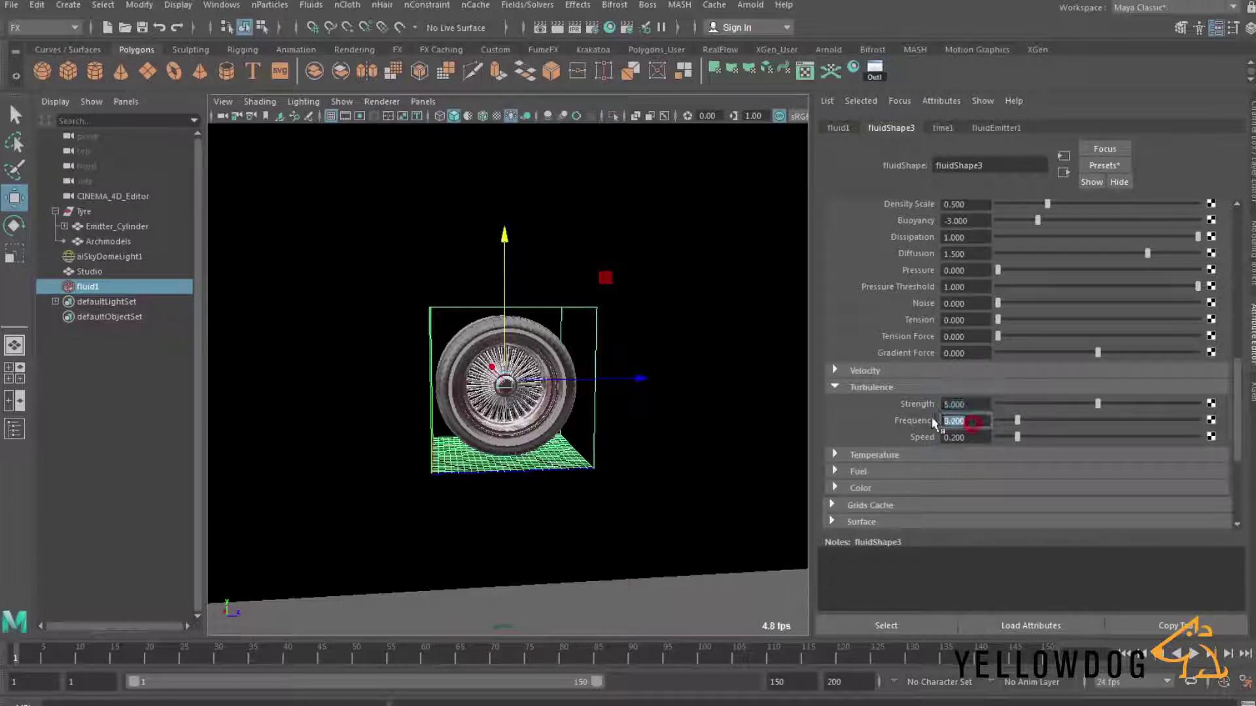
text(1)
key(Return)
click(967, 438)
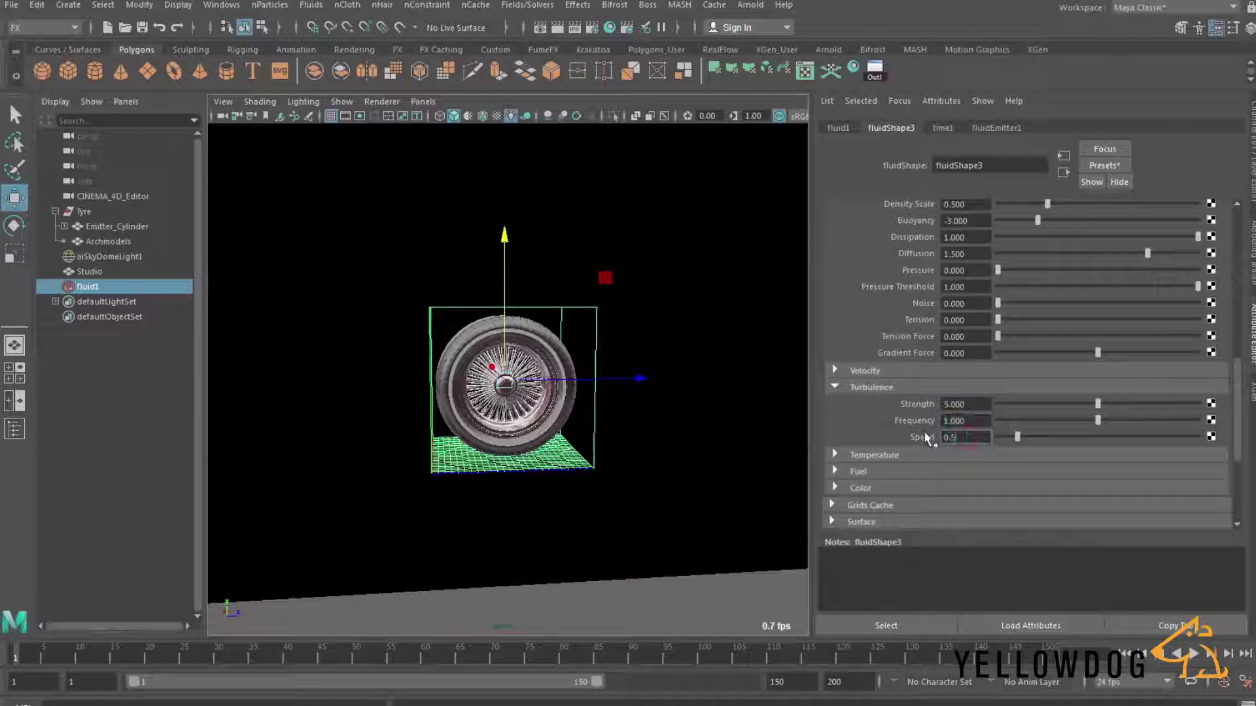
text(0.5)
key(Return)
- Play the turbulent smoke simulation, stop it, and rewind to frame 1
click(1192, 654)
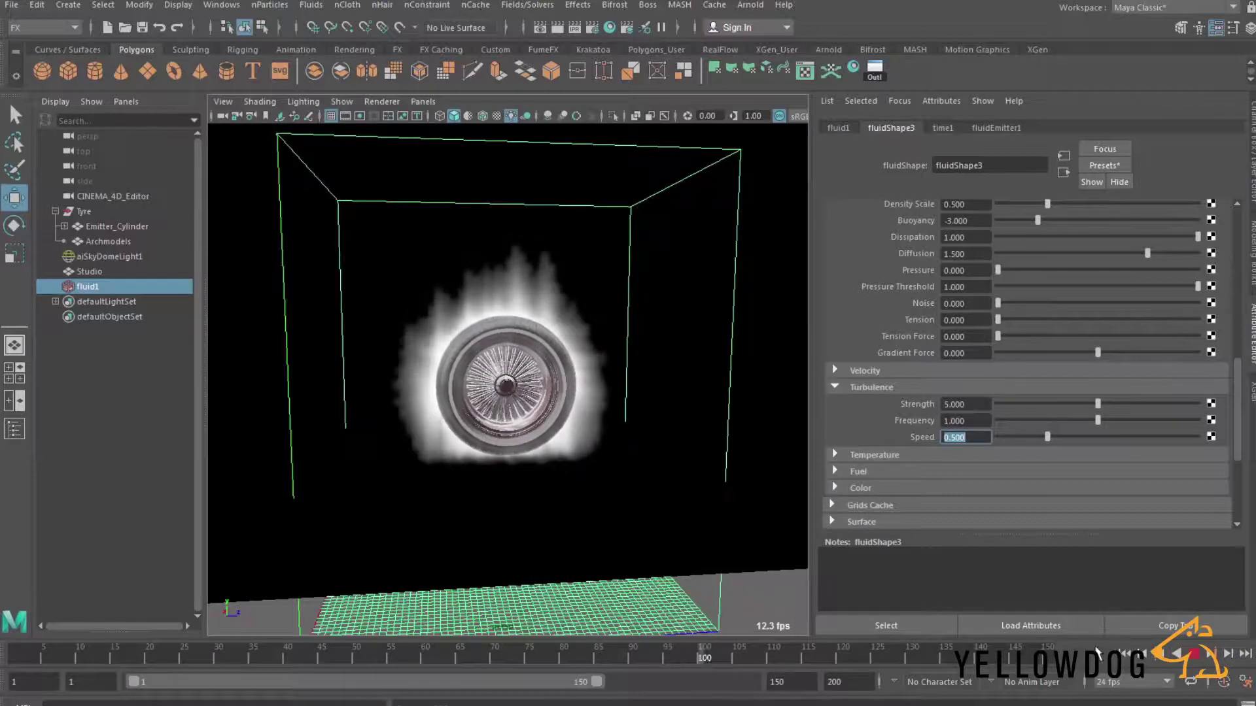
click(1193, 654)
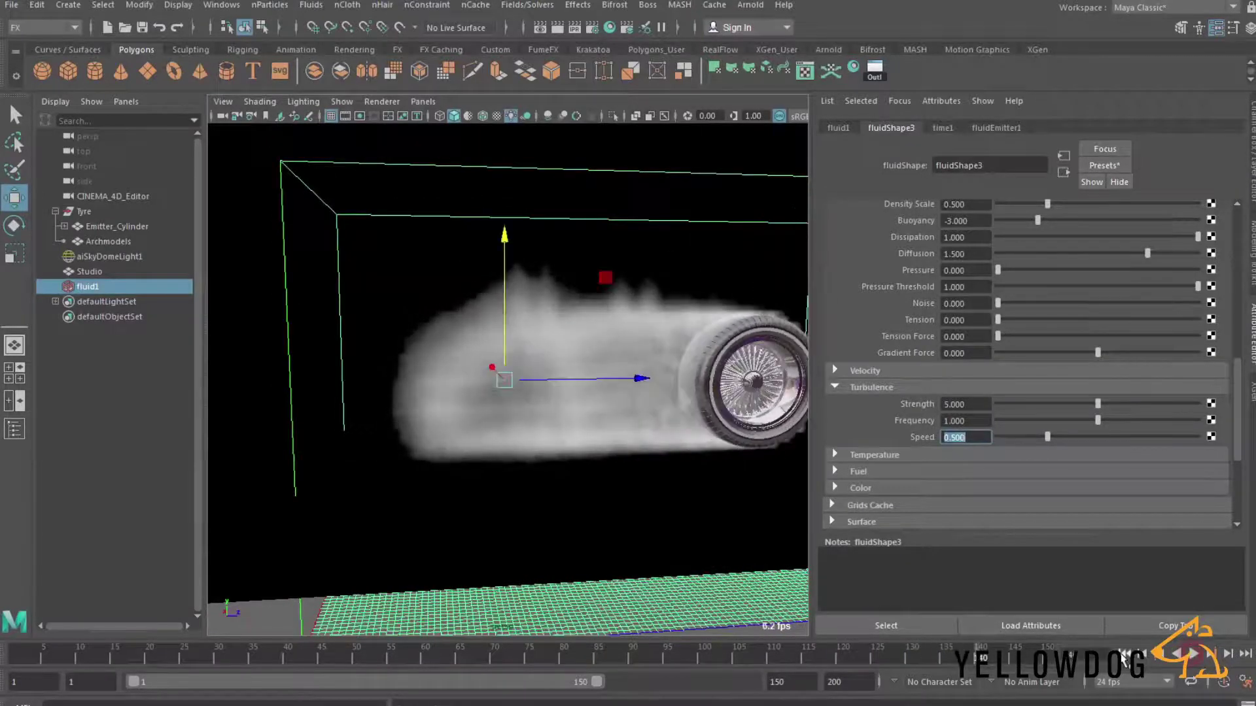
click(1122, 654)
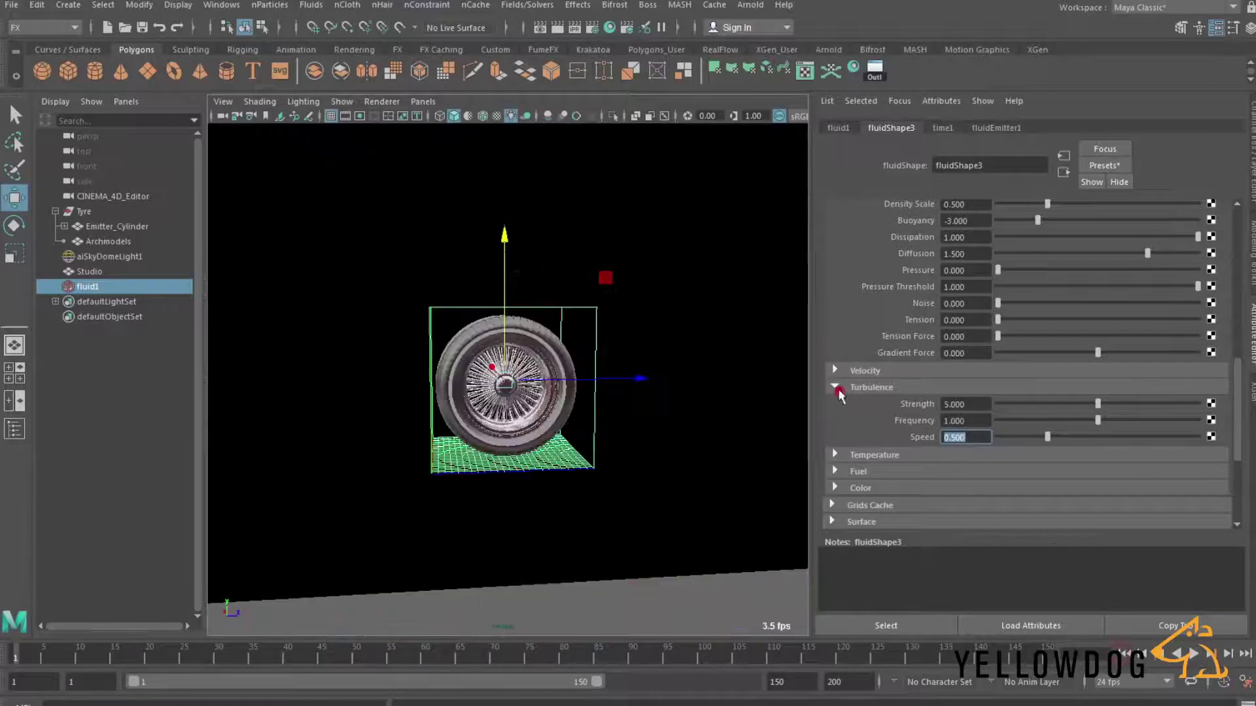
- In the Shading settings, set the Transparency colour value to 0.080
click(837, 389)
scroll(844, 353, up, 2)
click(831, 216)
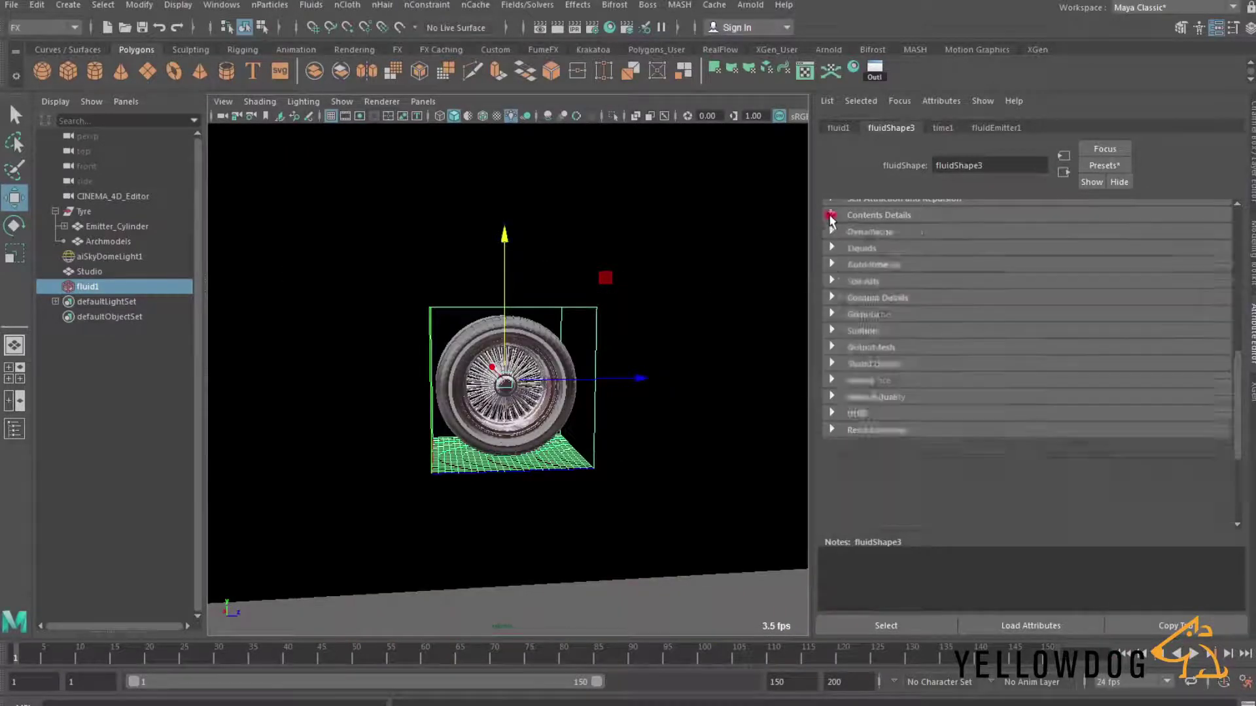
click(832, 371)
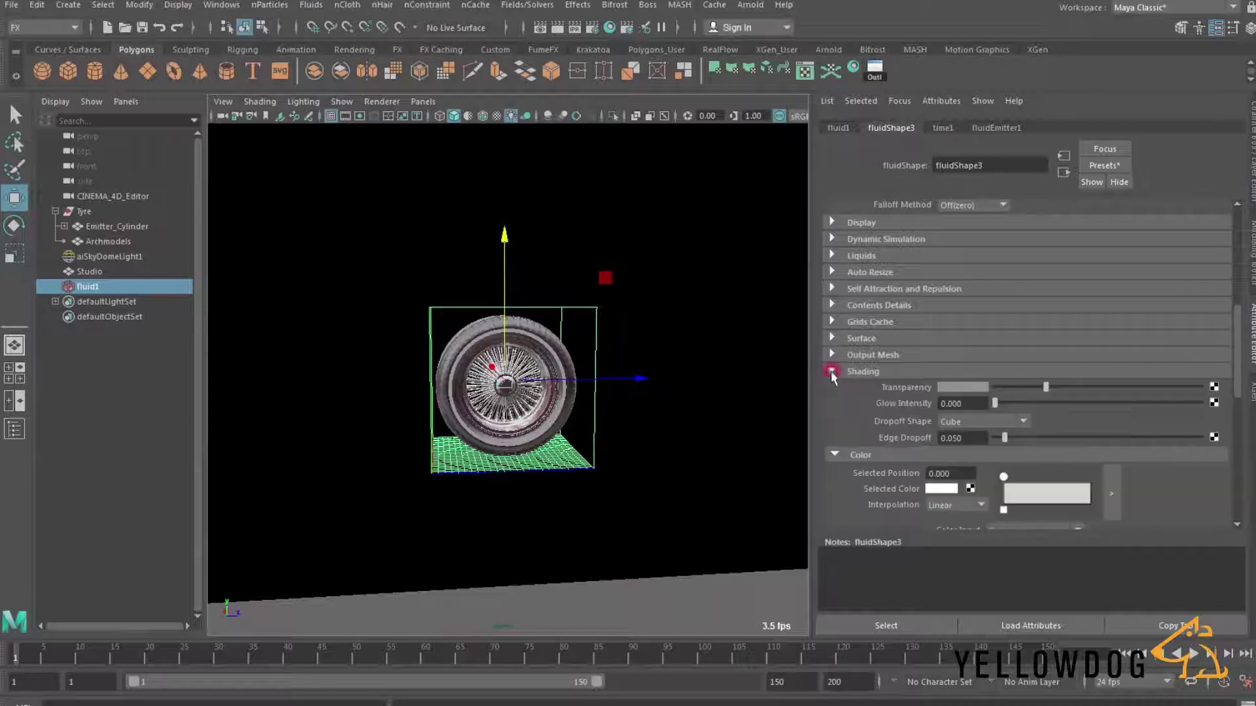
scroll(866, 394, down, 1)
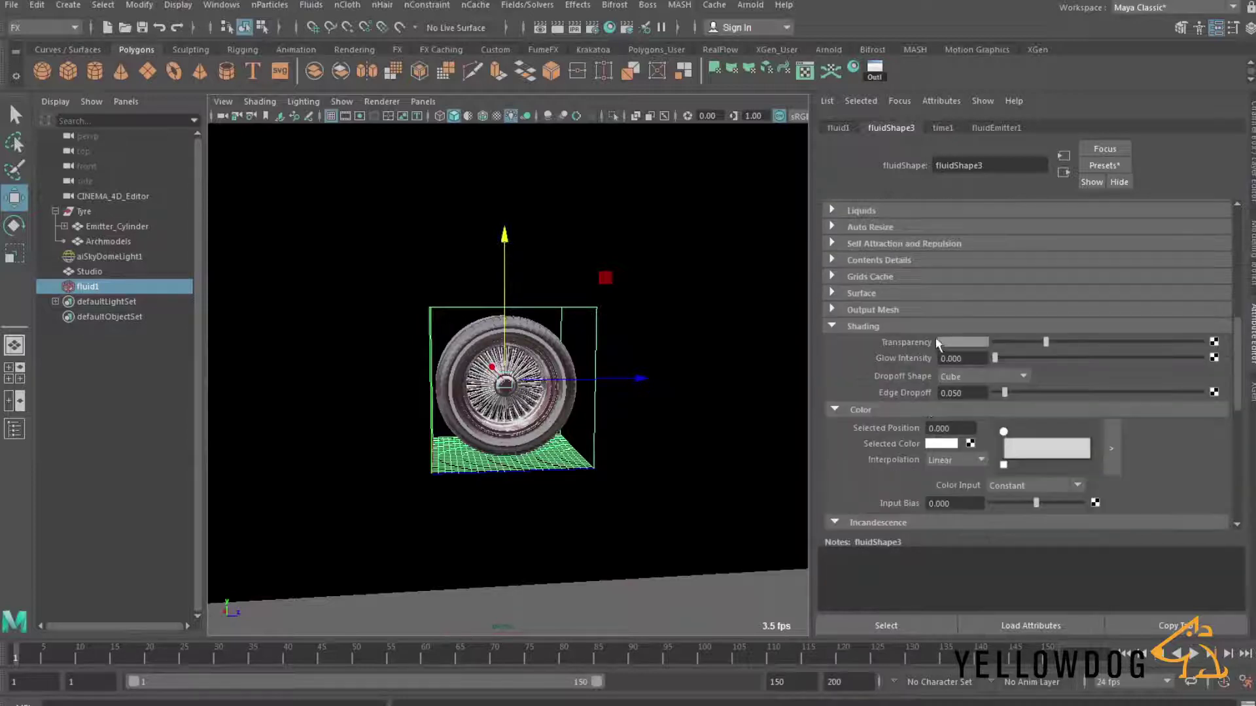
drag(1023, 341, 1018, 341)
click(966, 343)
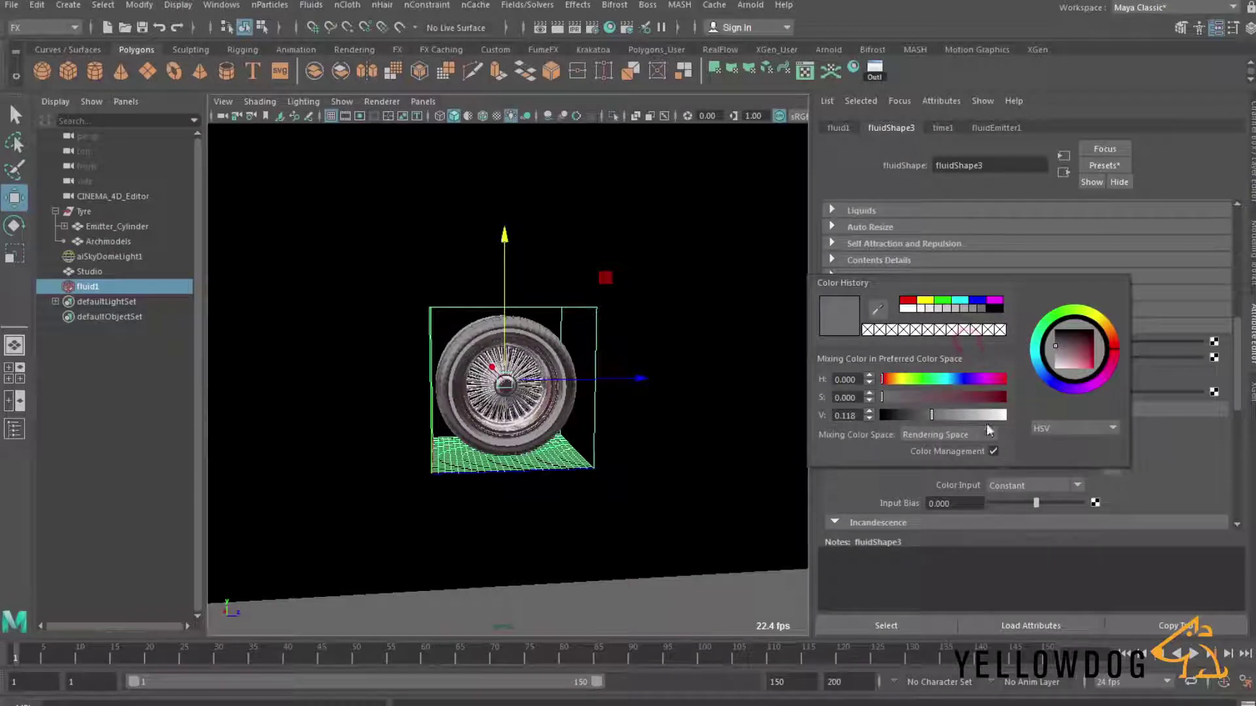
double_click(857, 415)
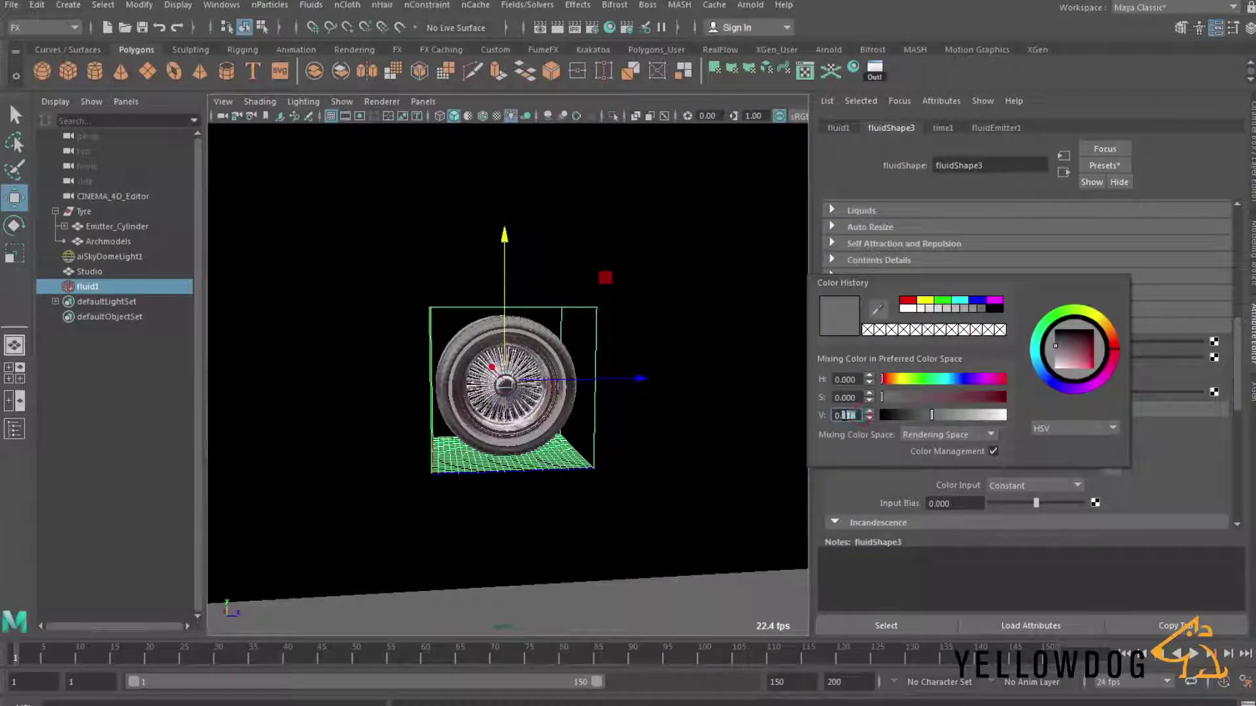
key(Return)
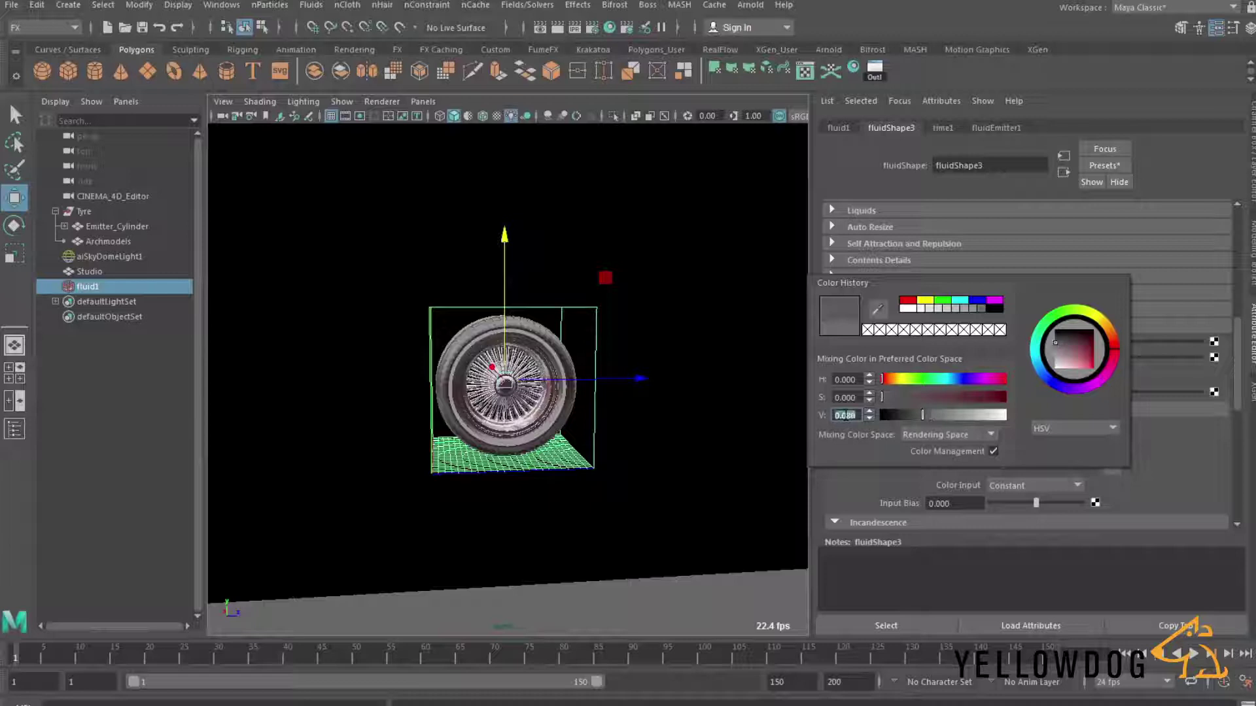
click(857, 489)
- Play the simulation and inspect the denser smoke
click(1194, 654)
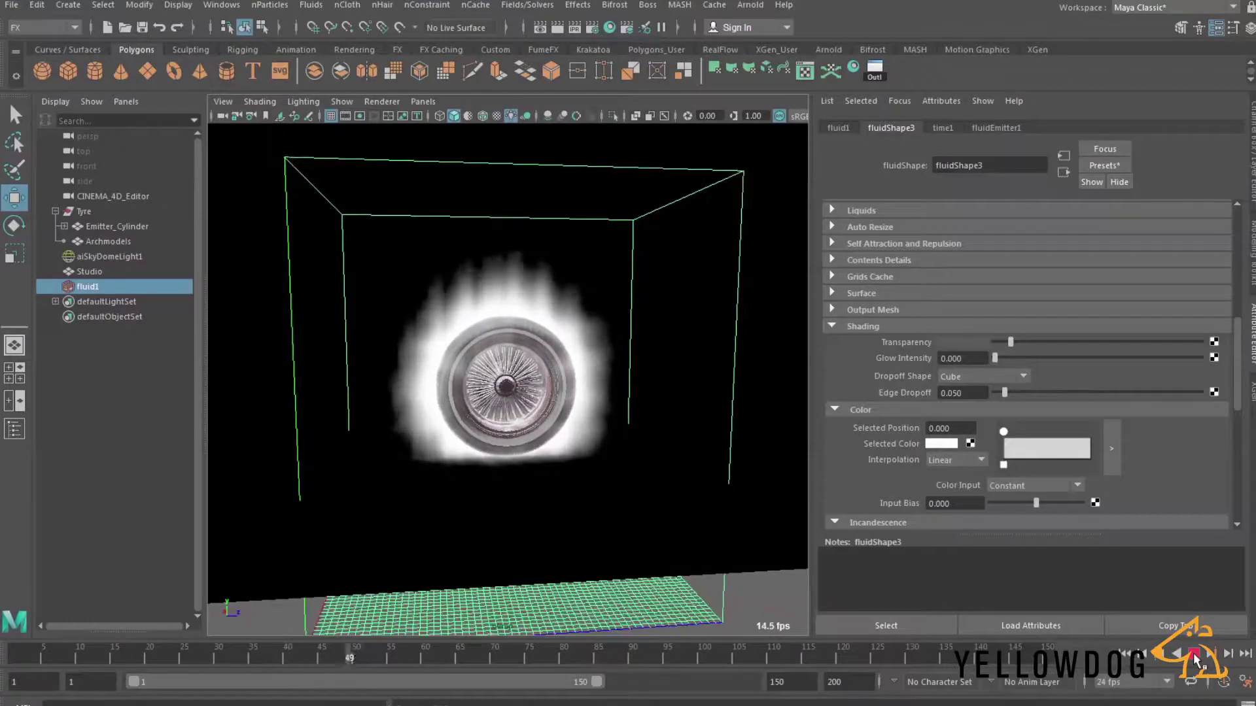
click(1194, 654)
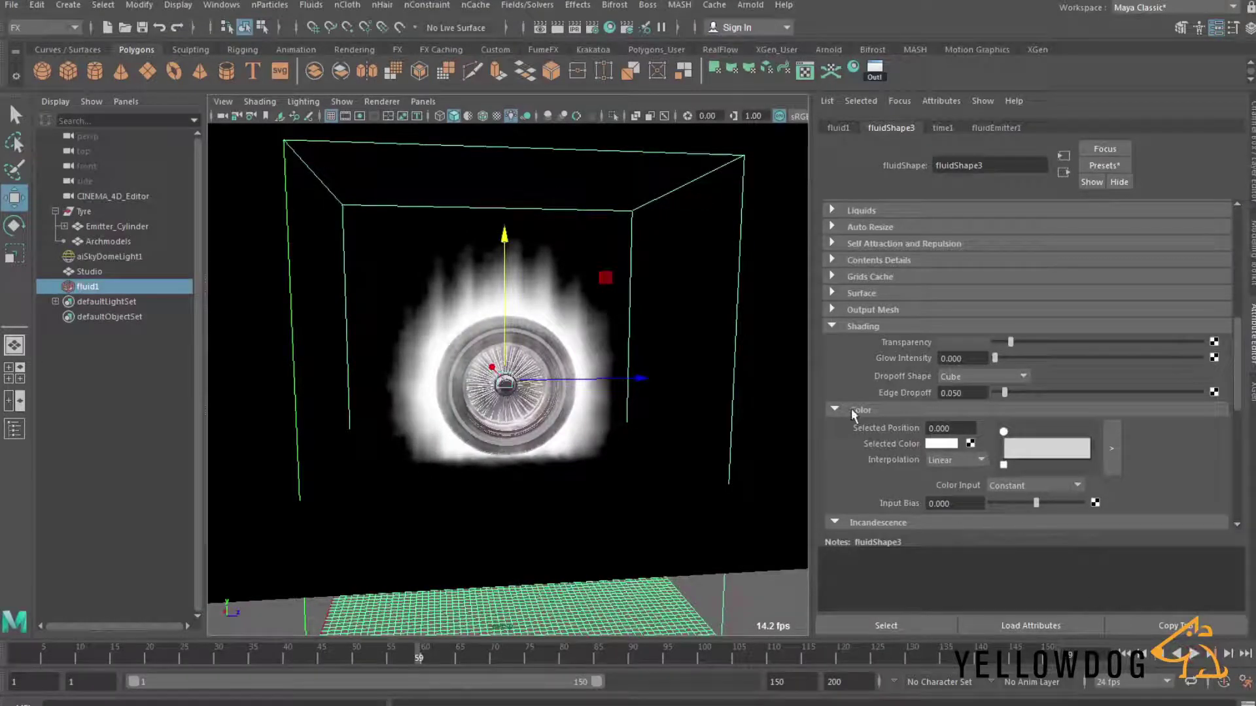
scroll(850, 408, down, 1)
scroll(855, 400, down, 1)
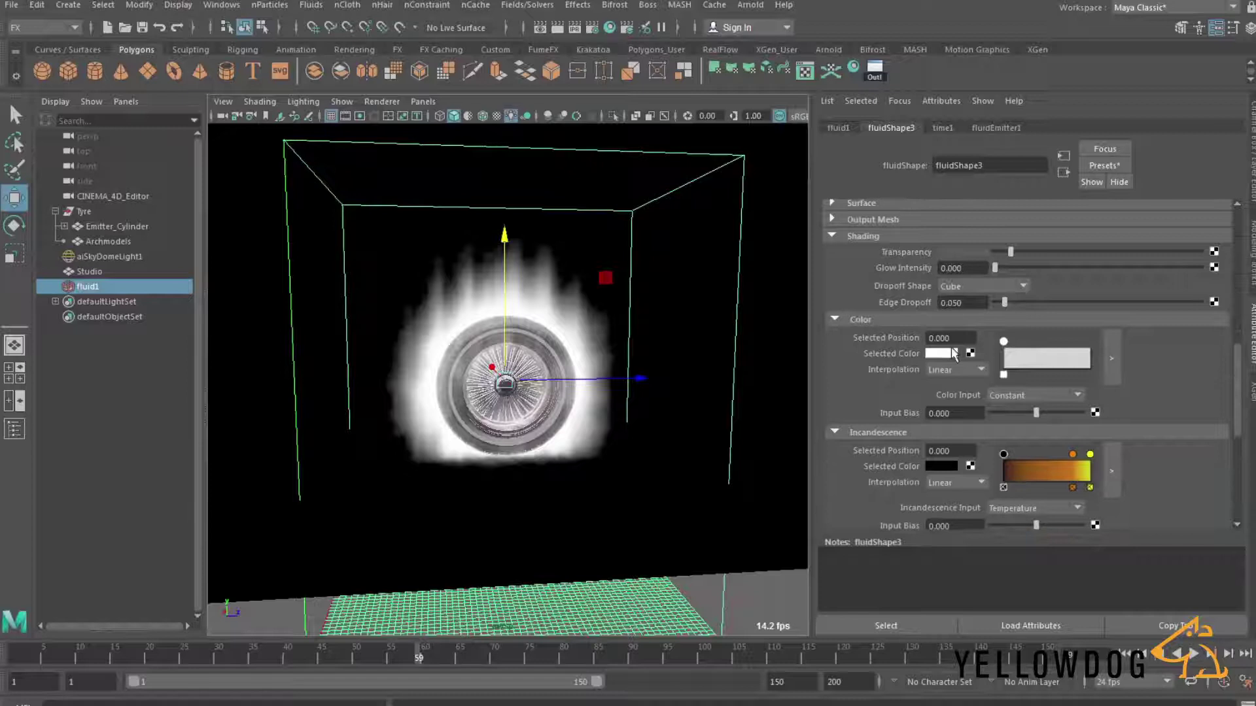
scroll(880, 379, down, 1)
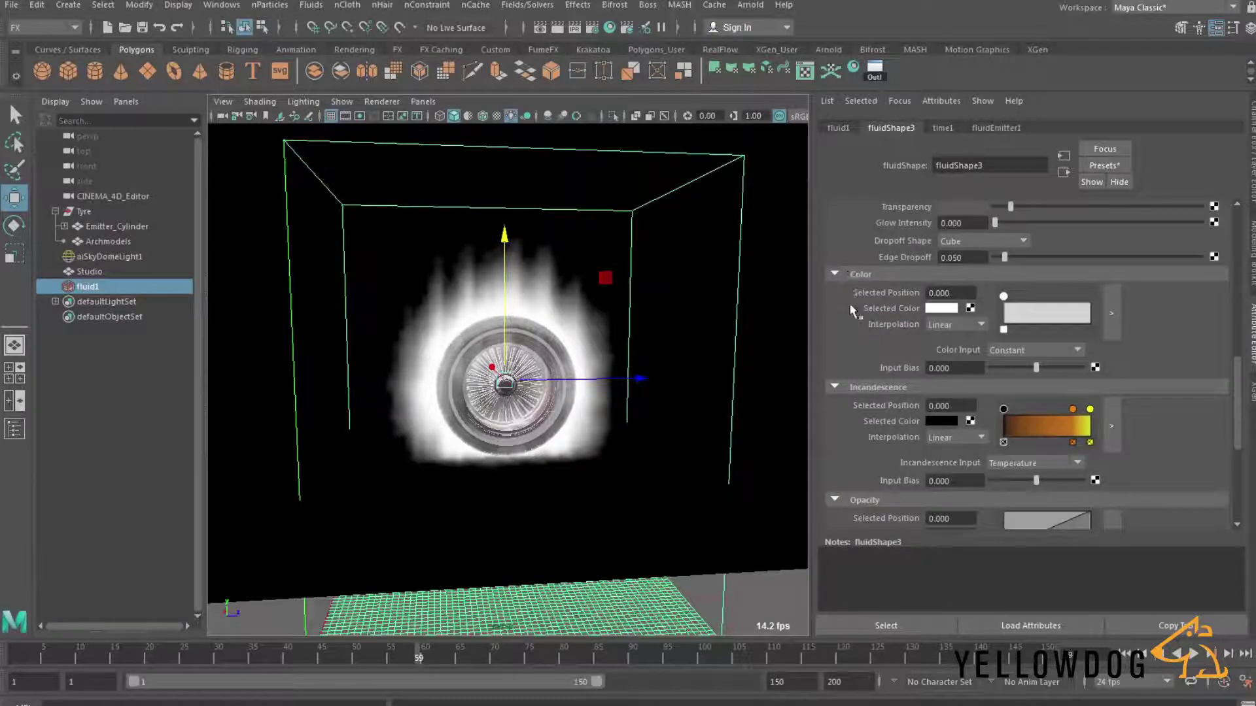
scroll(853, 311, up, 1)
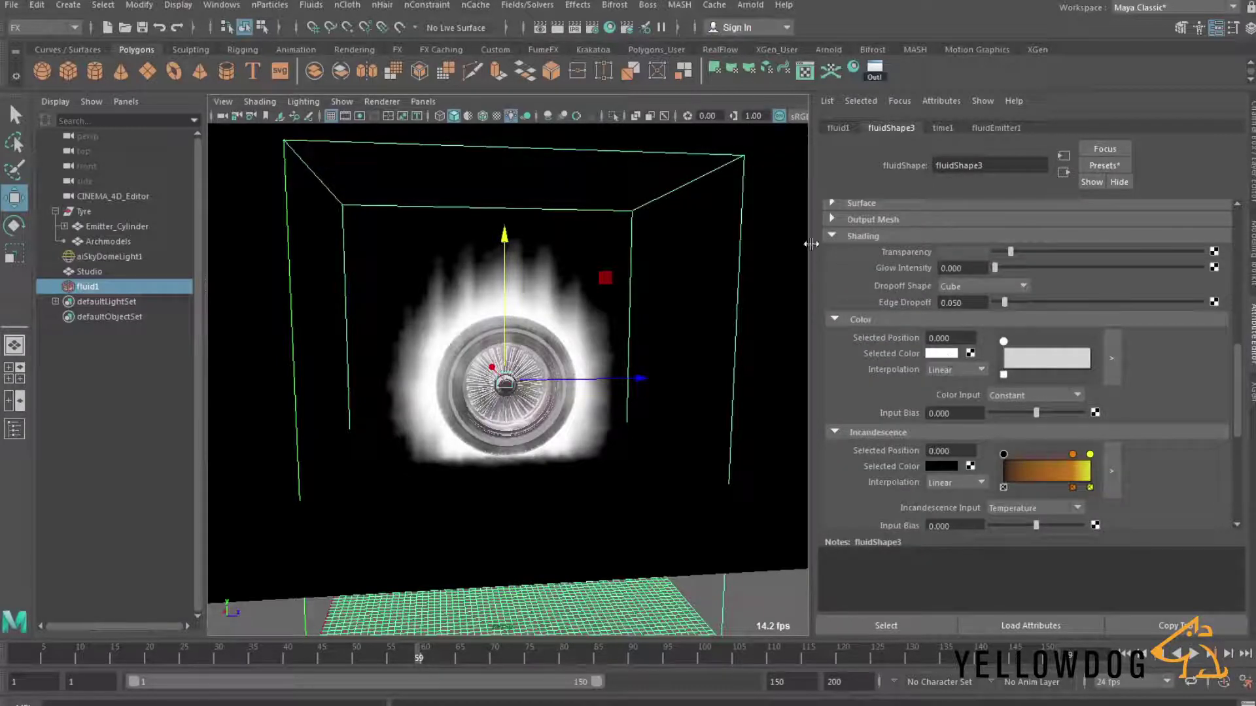
- Turn on Self Shadow in fluid1's Lighting settings
click(832, 237)
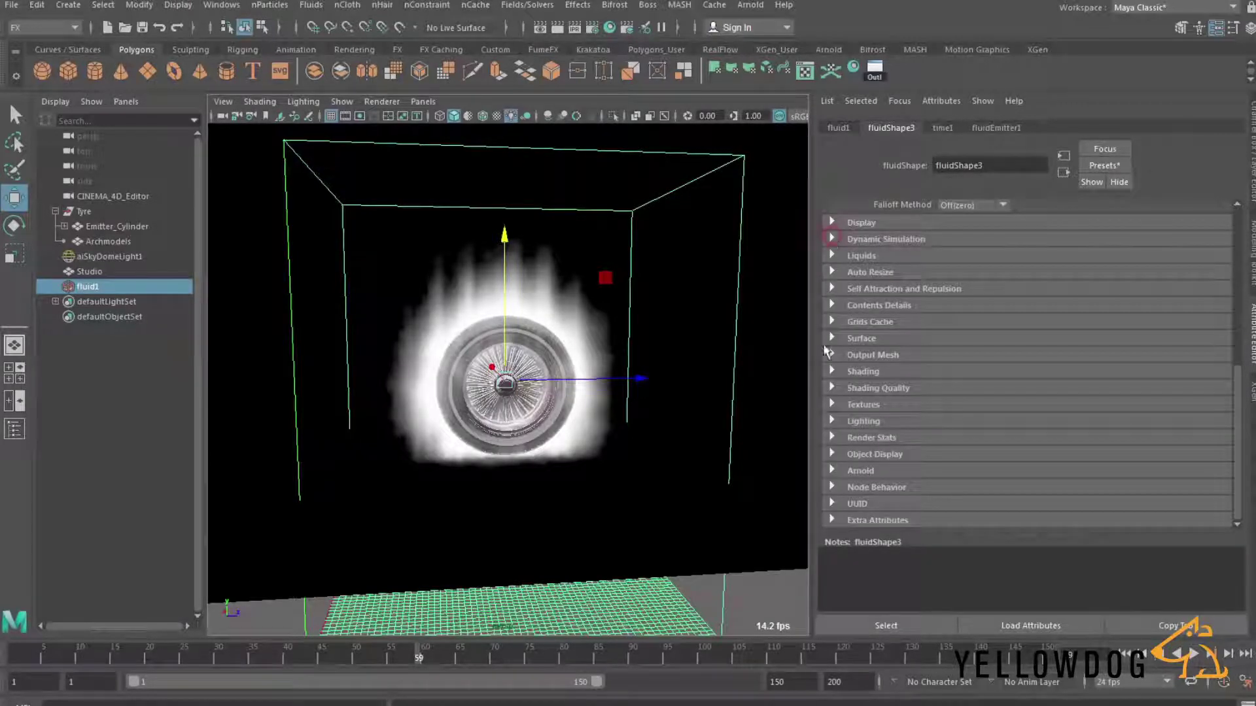
click(833, 421)
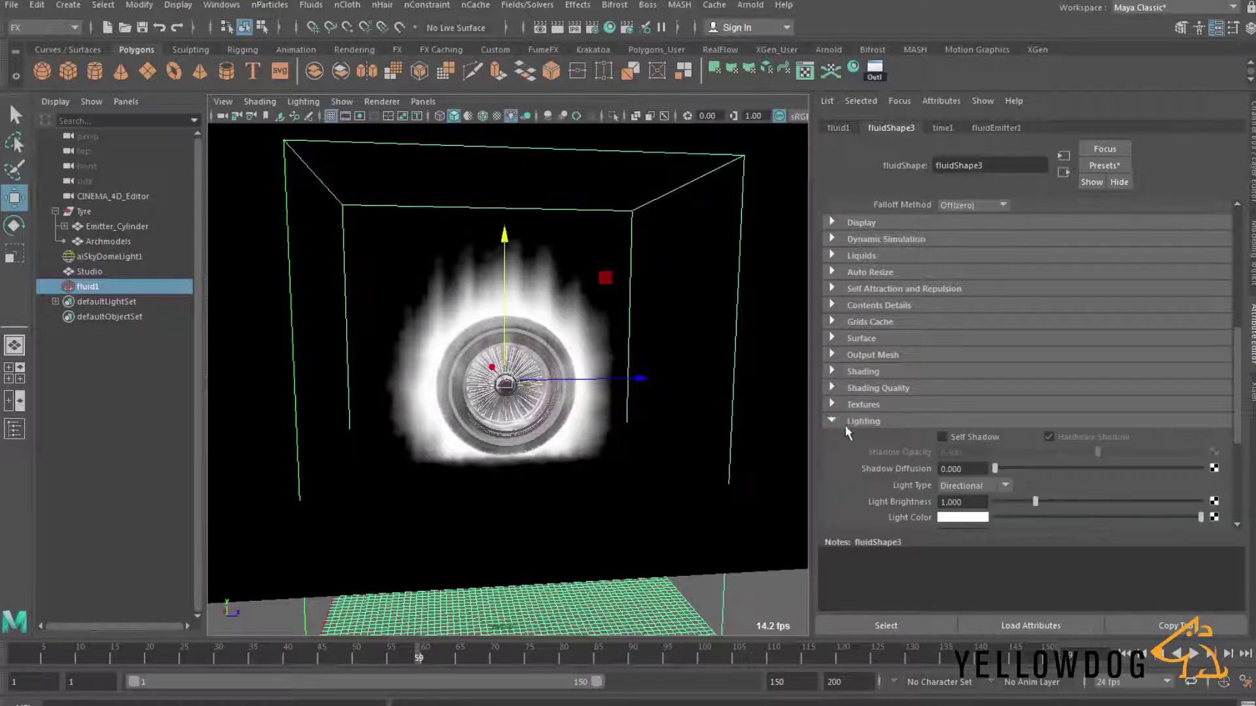
scroll(883, 435, down, 1)
click(946, 391)
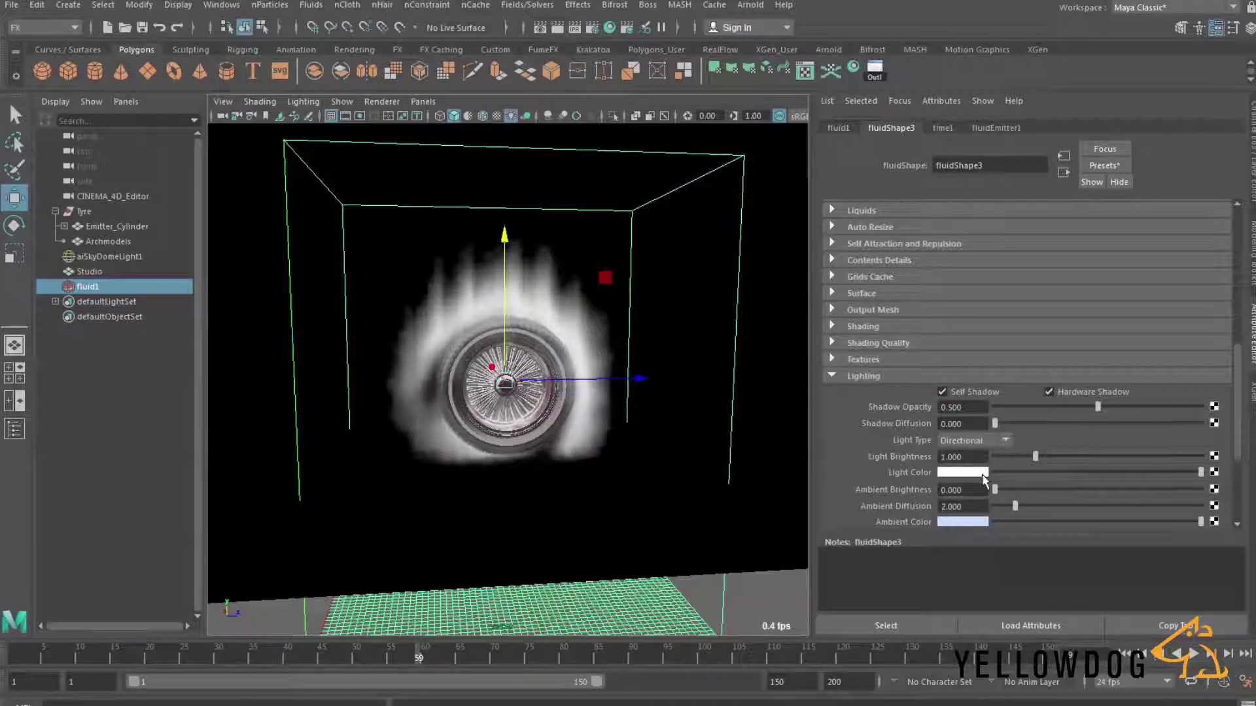
scroll(881, 427, down, 2)
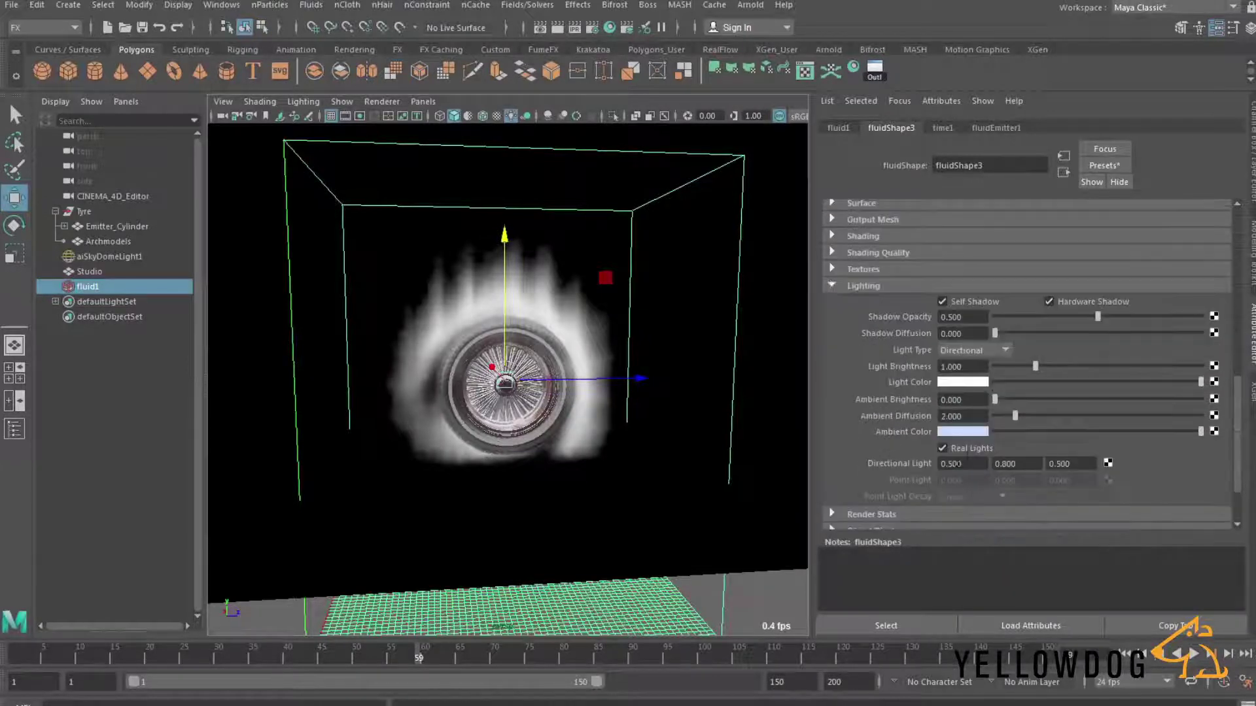
- Replay the simulation from frame 1 and stop at frame 135 to inspect the shadowed smoke
click(1124, 653)
click(1194, 654)
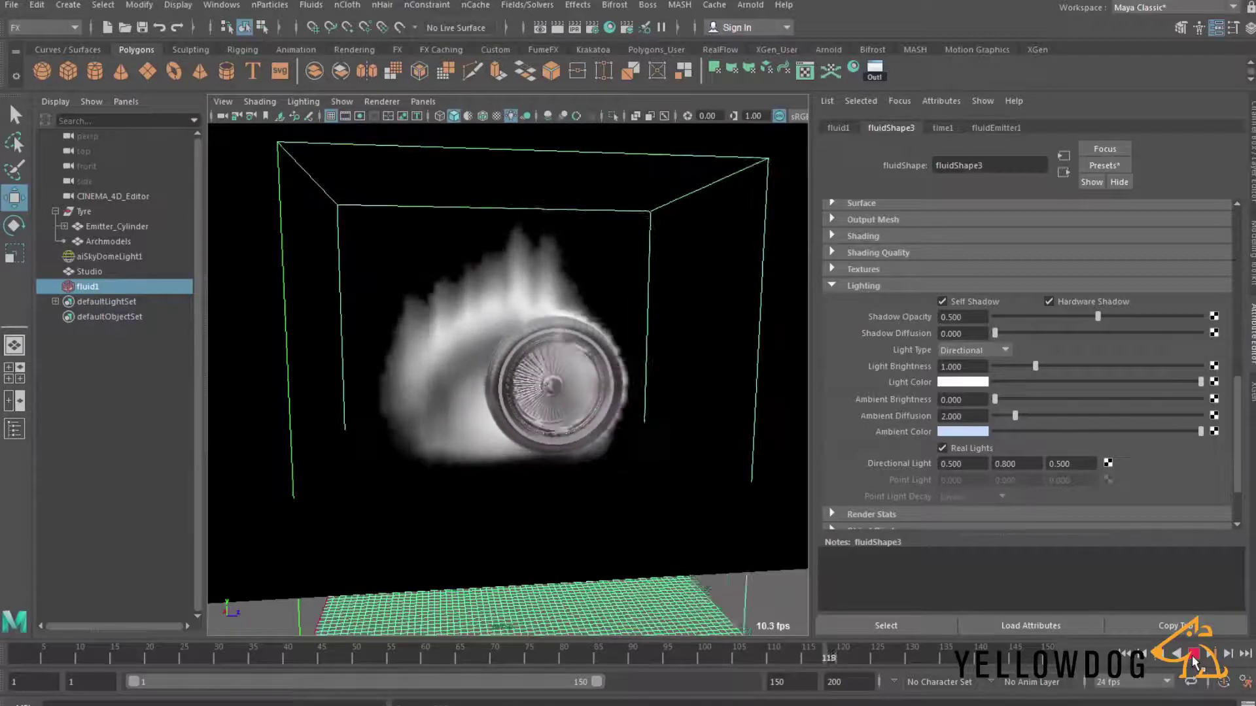
click(1192, 655)
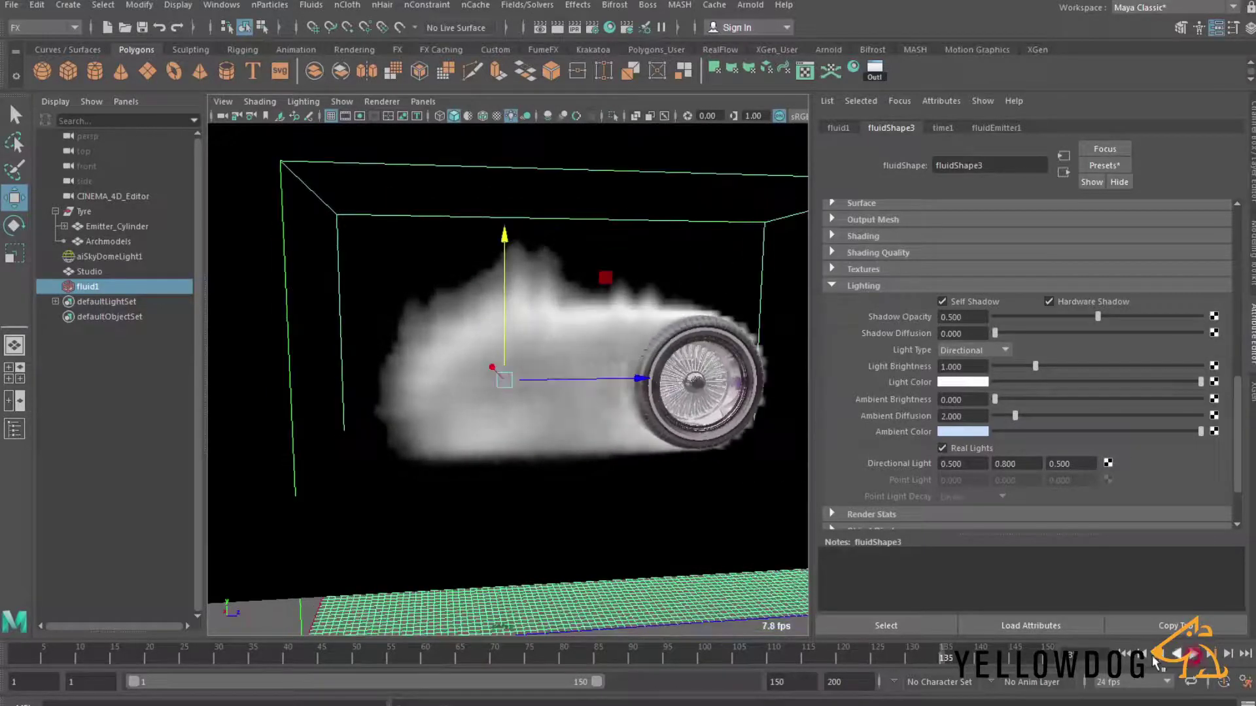
scroll(850, 314, up, 4)
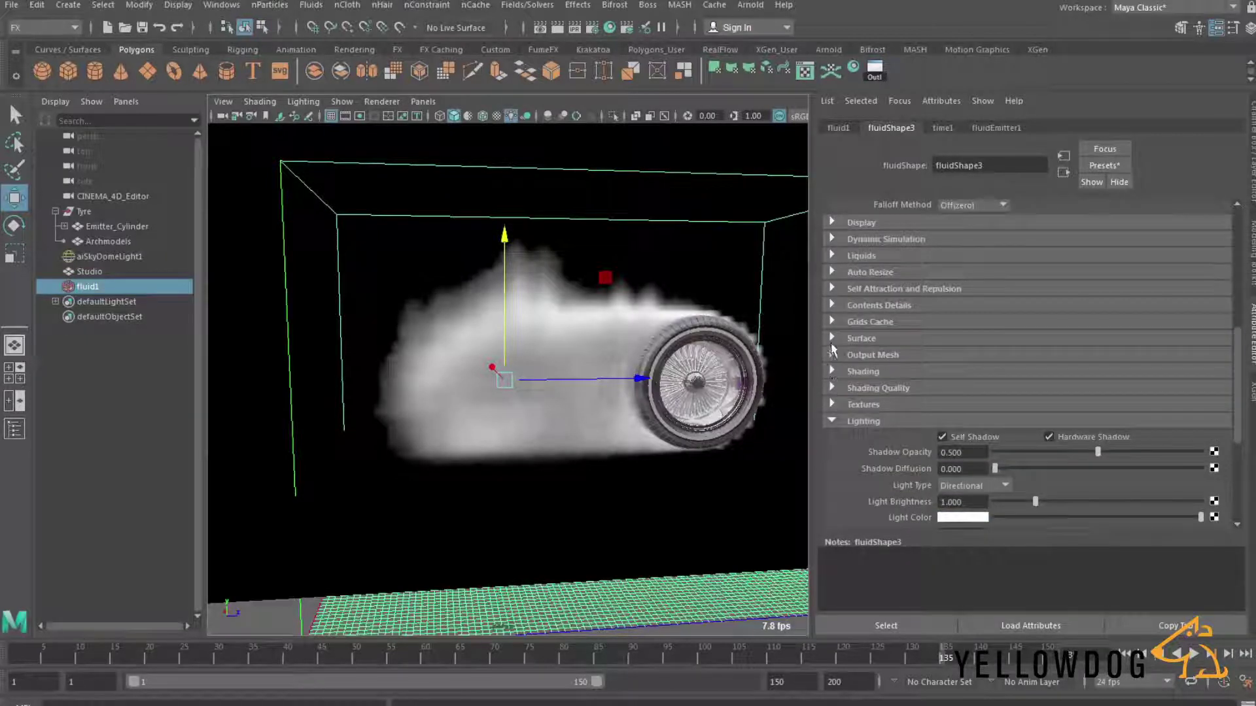
- Set fluidShape3's Turbulence Strength to 2 under Contents Details
click(831, 255)
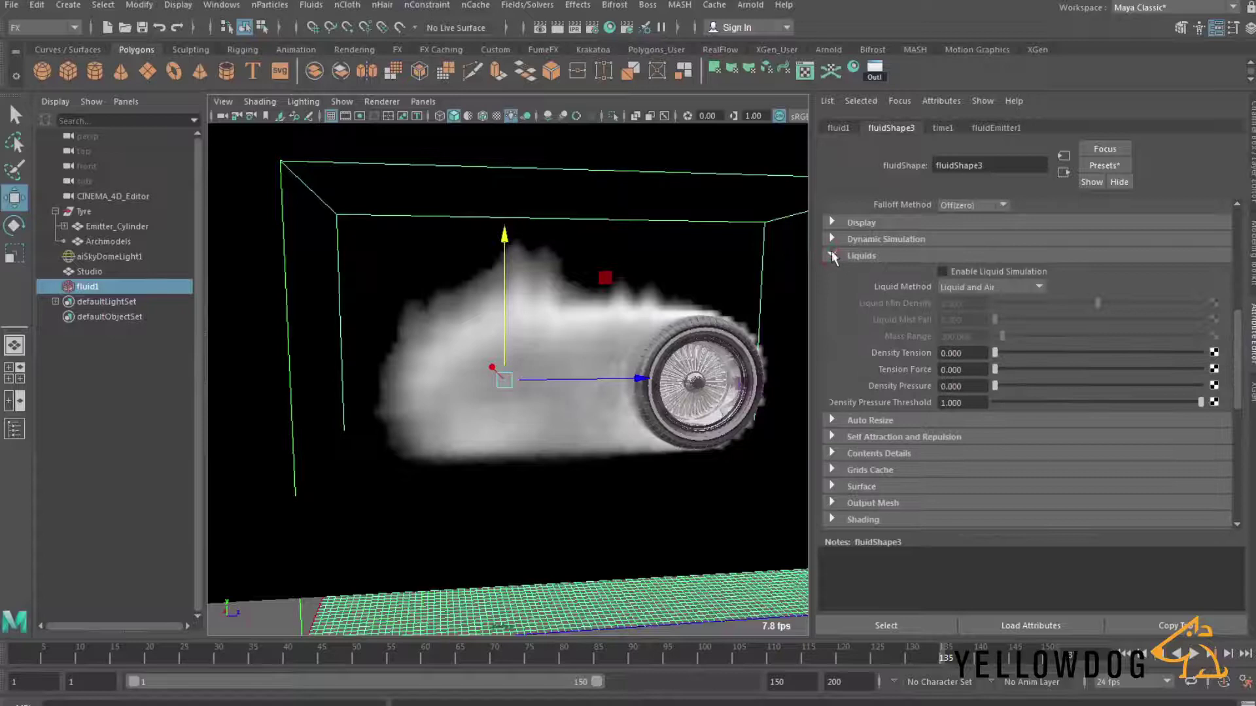
click(832, 256)
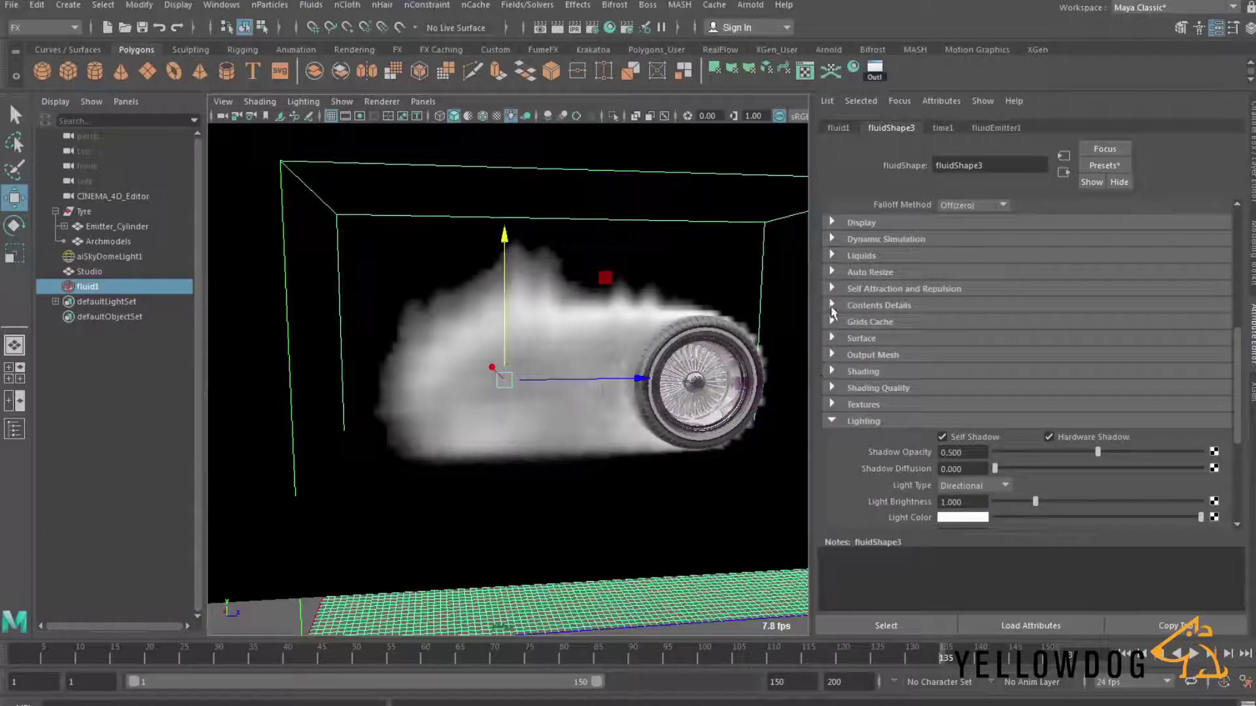
click(832, 306)
scroll(886, 405, down, 3)
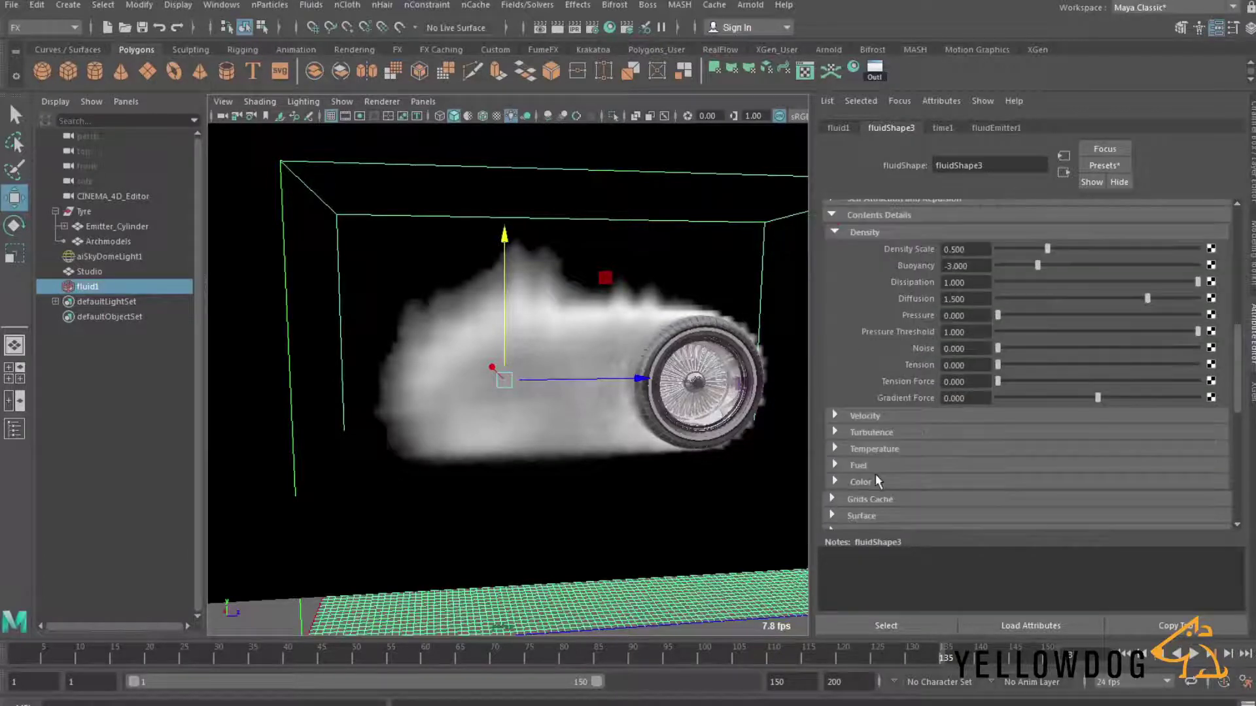
click(834, 432)
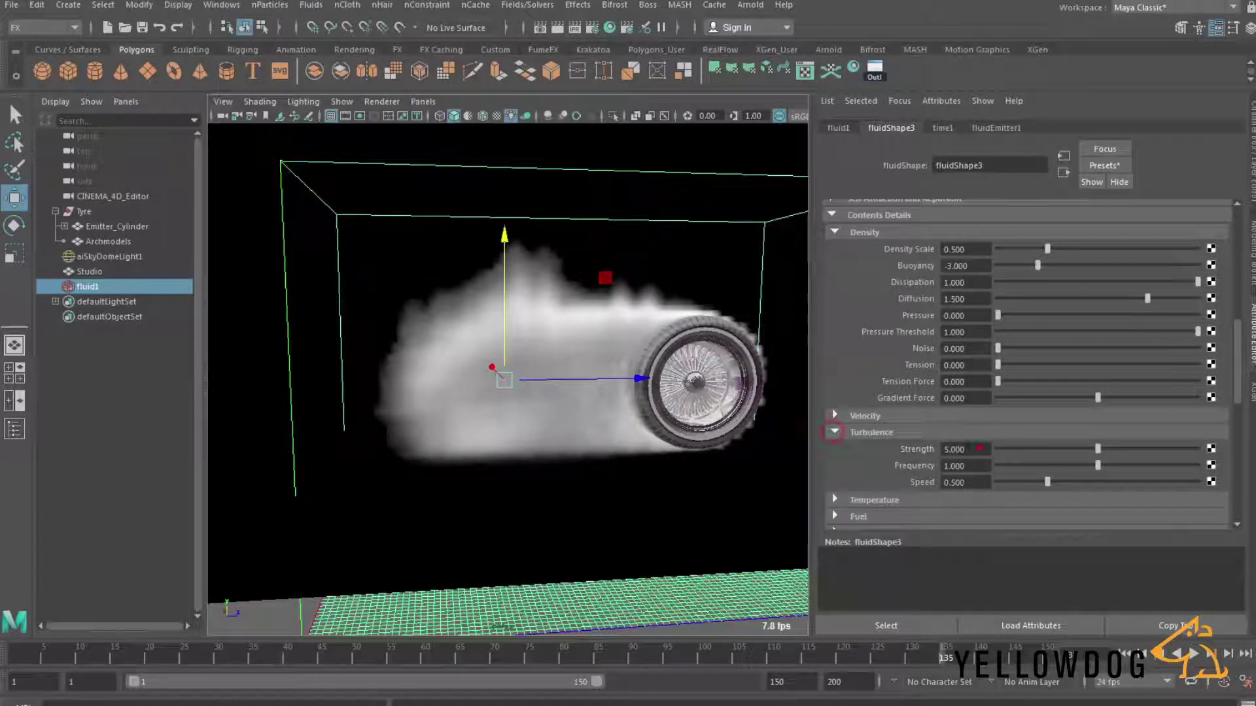
drag(979, 449, 918, 446)
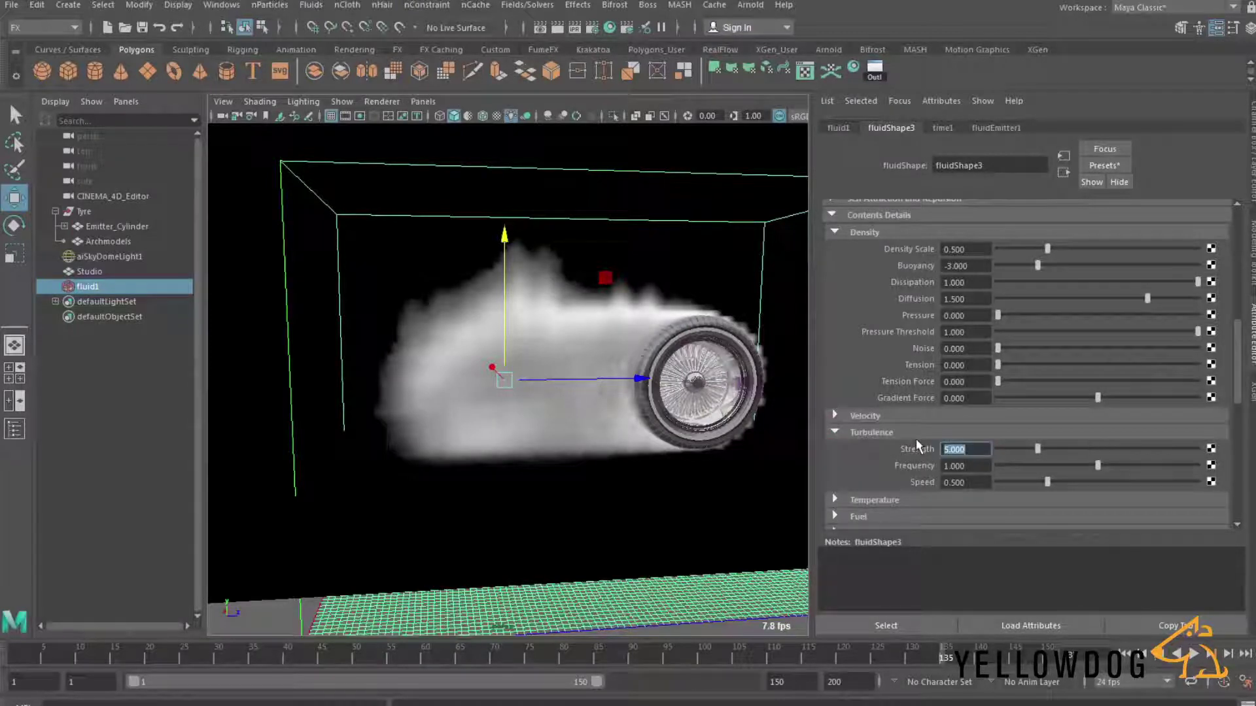
- Rewind and play the simulation to about frame 130 to build a billowing smoke trail
click(1124, 653)
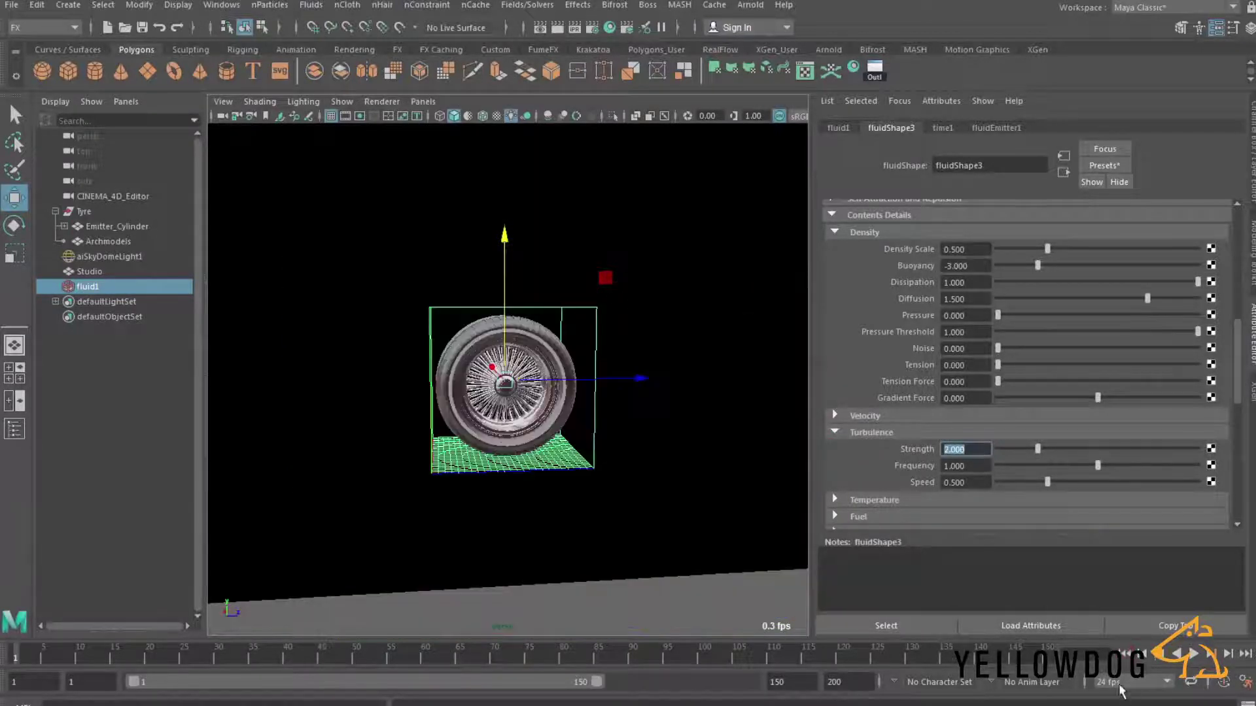
click(1191, 653)
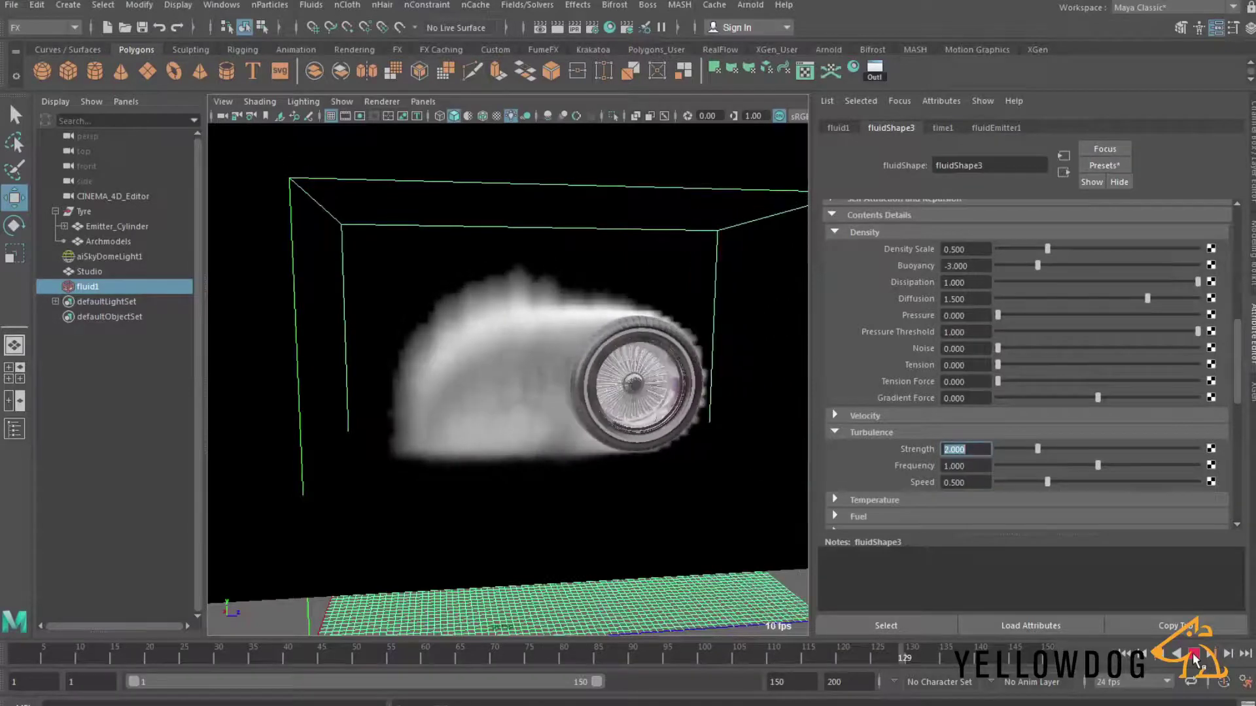
click(1193, 655)
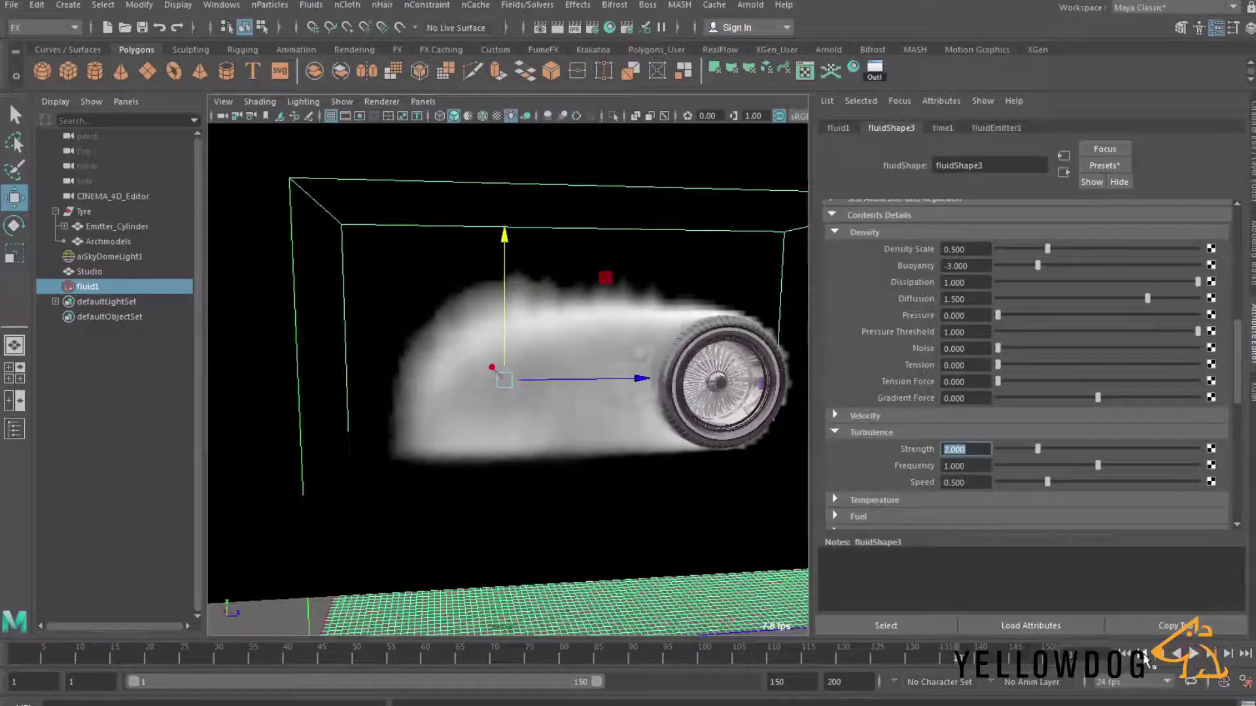
- Rewind to frame 1 and set the fluid's Buoyancy to -5
click(1123, 653)
double_click(958, 267)
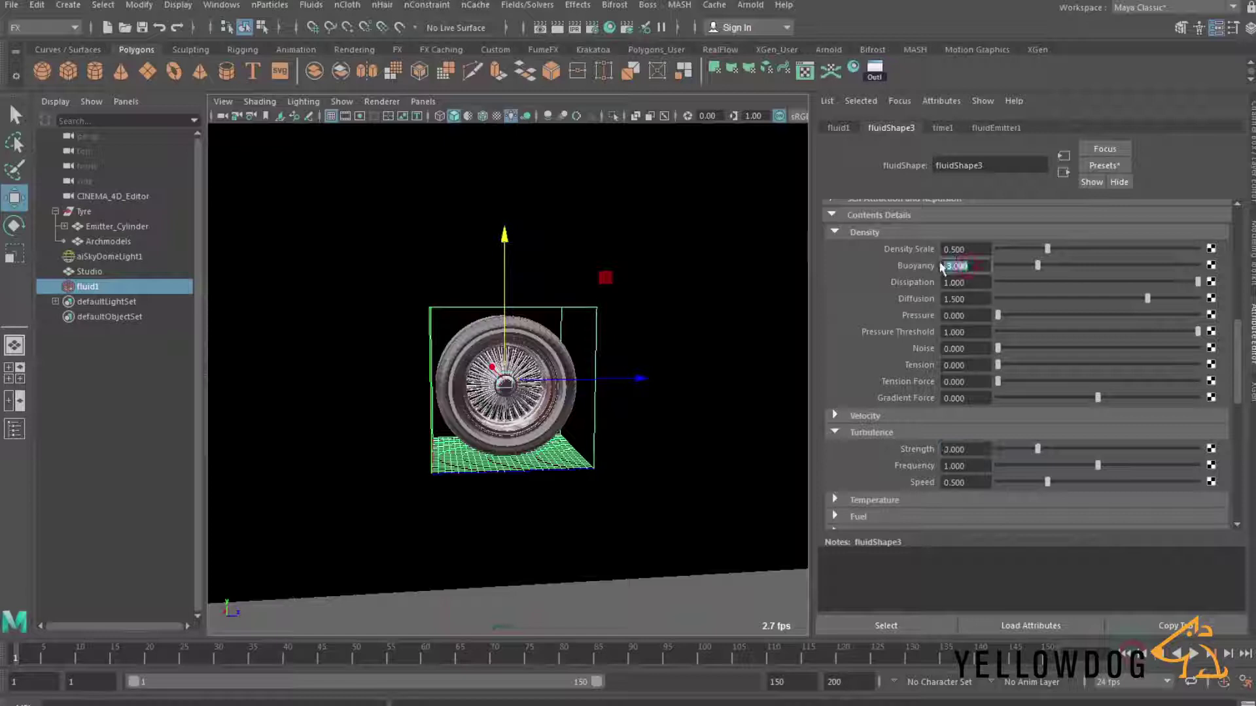
text(-5)
key(Return)
- Replay the simulation to compare the smoke trail, then rewind to frame 1
click(1194, 655)
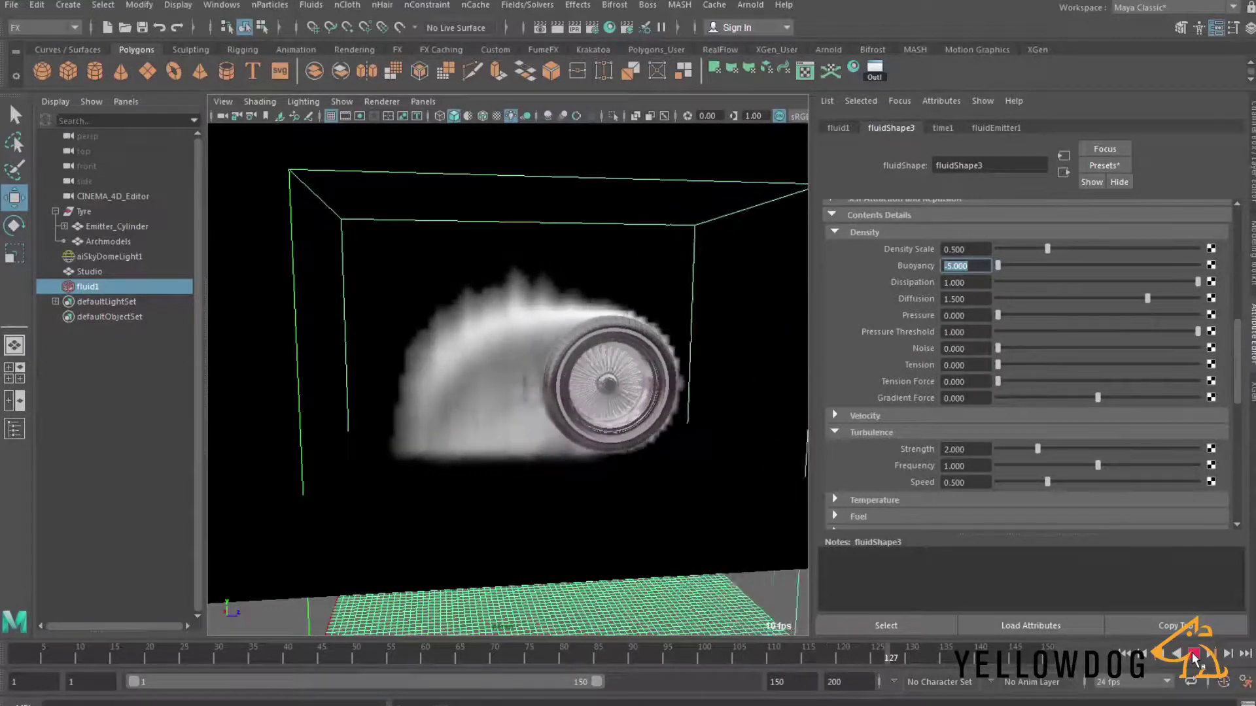
click(1195, 655)
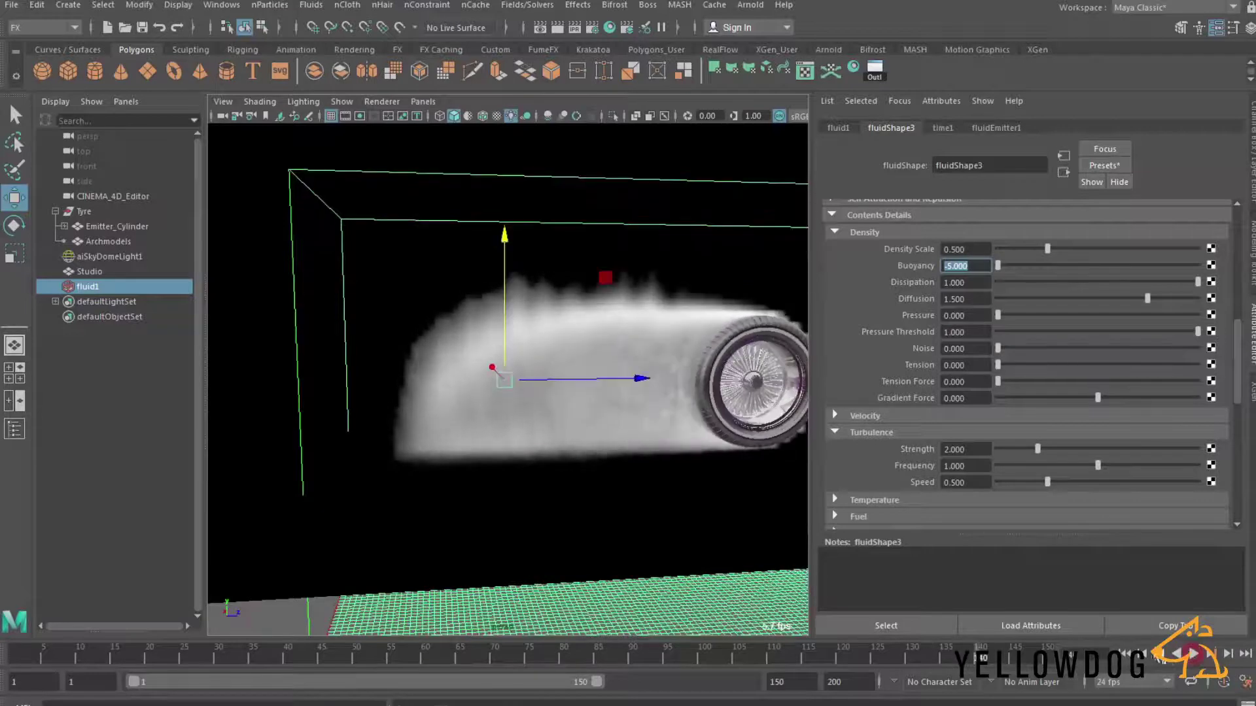
click(1123, 654)
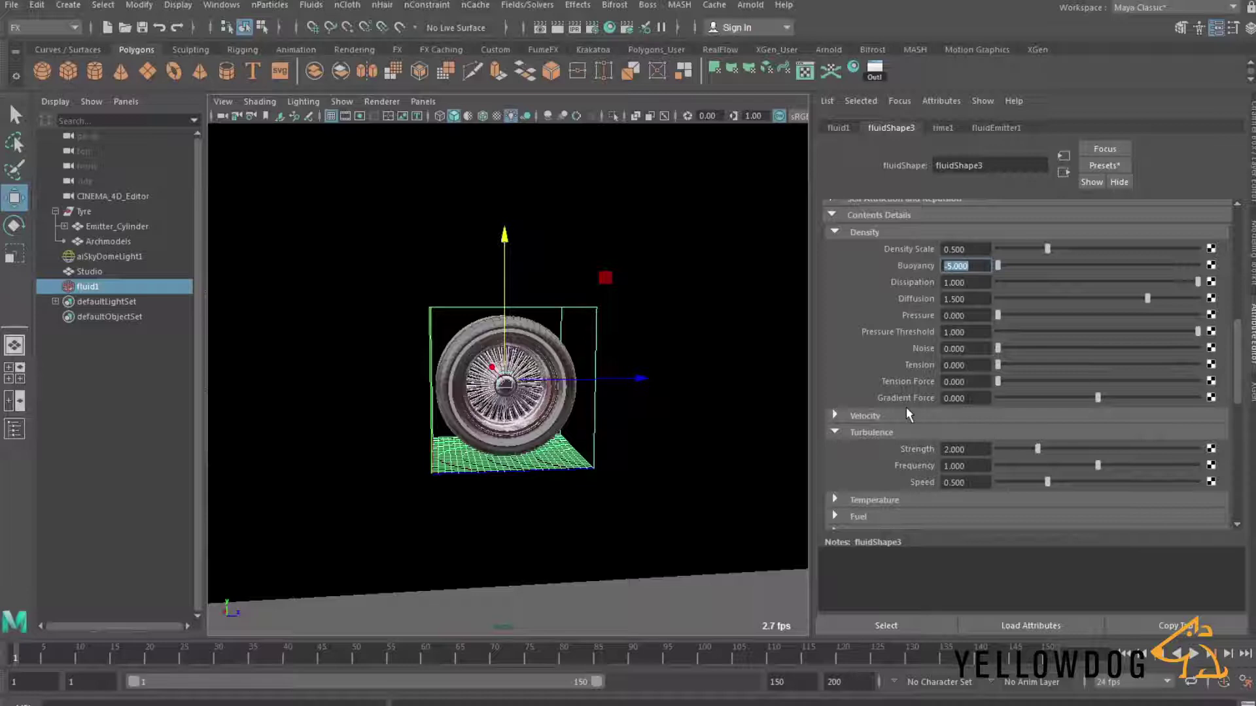
alt+drag(650, 471, 644, 468)
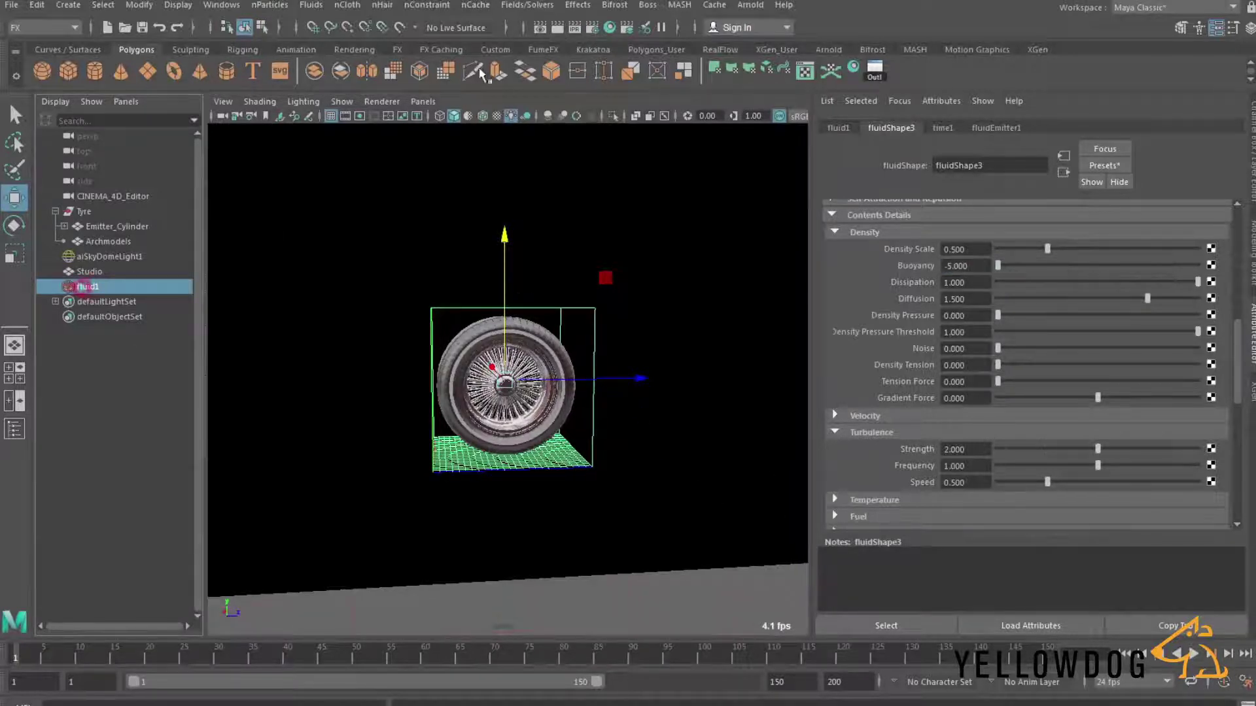
- Create a default Volume Axis field, then undo it
click(522, 6)
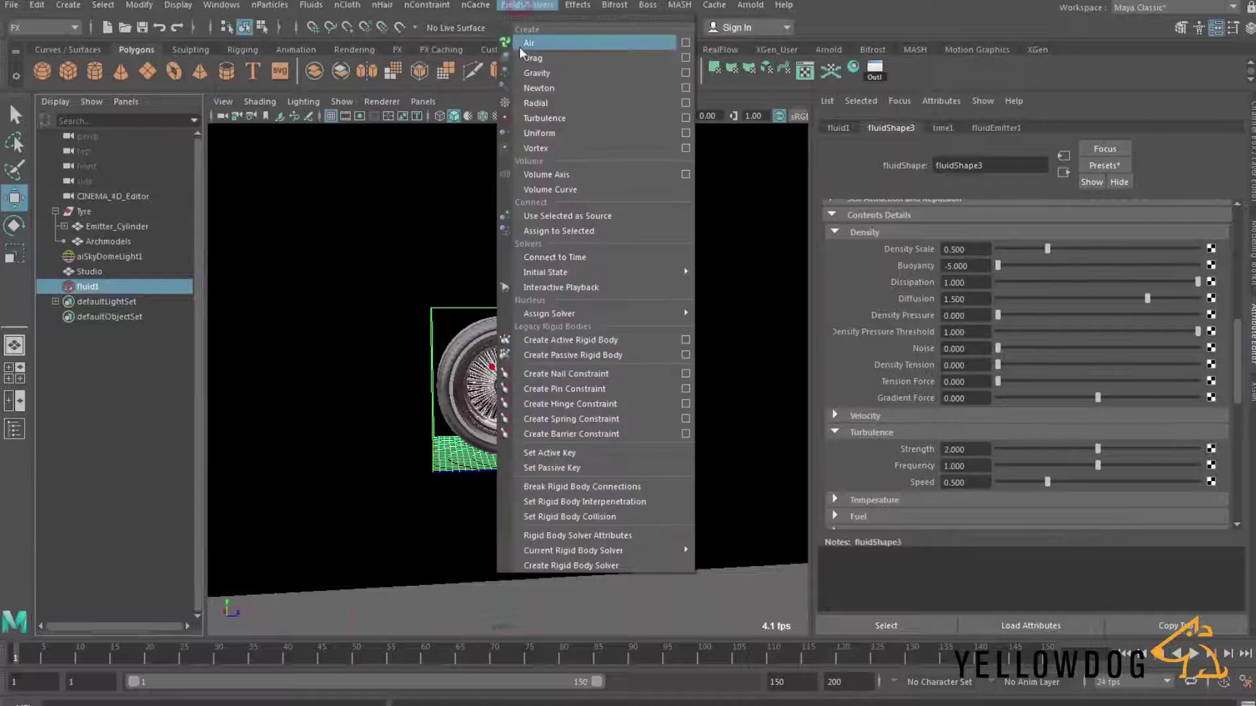
click(553, 176)
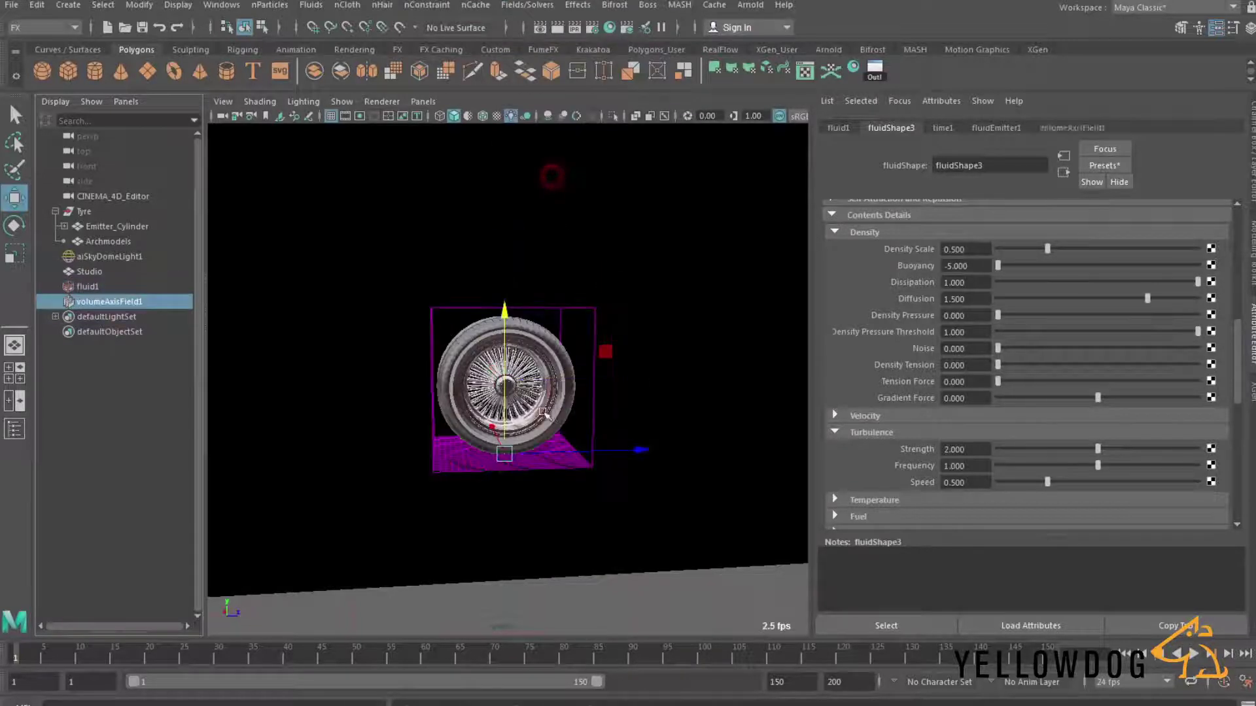
key(ctrl+z)
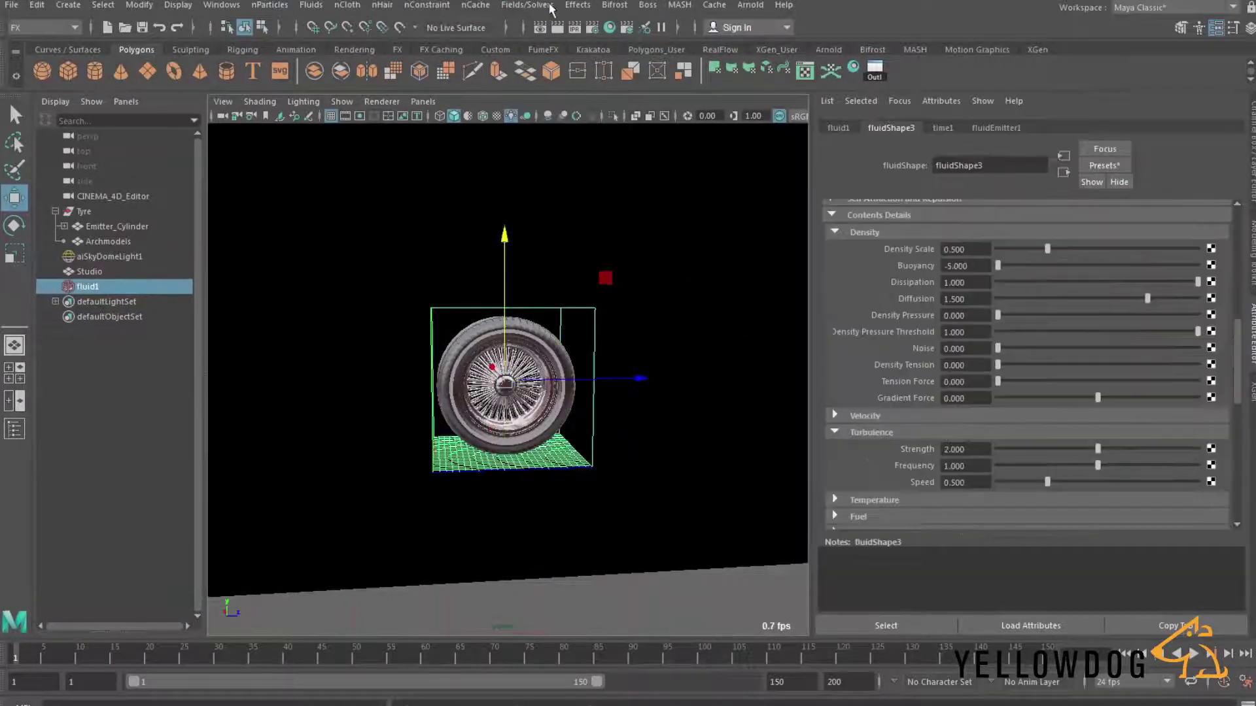
- Create a Volume Axis field with Magnitude 50, Cylinder volume shape and Along Axis 2
click(543, 5)
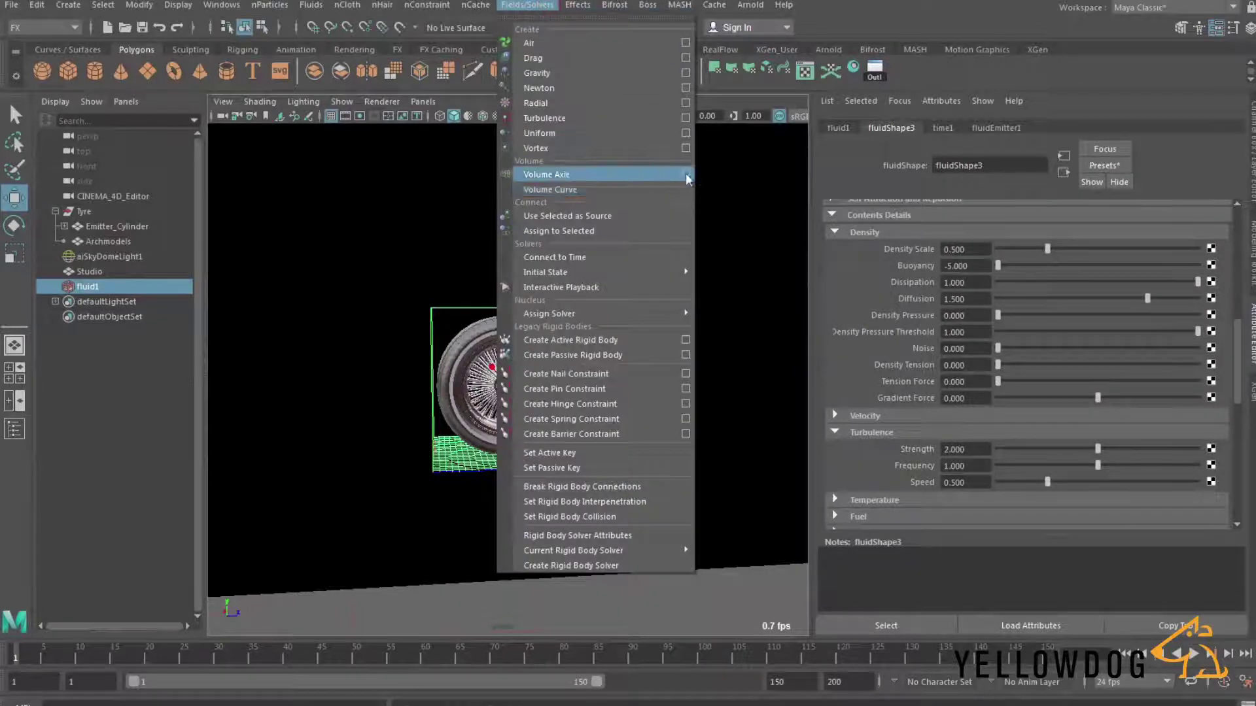
click(685, 174)
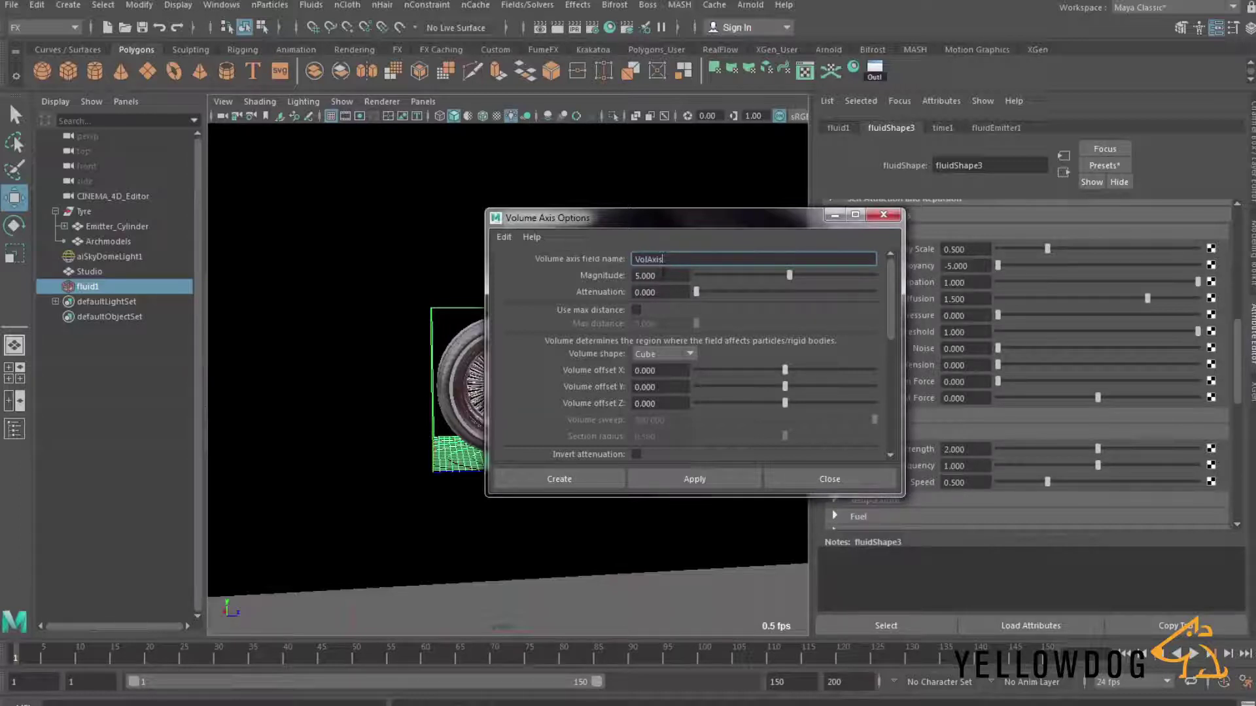
click(663, 275)
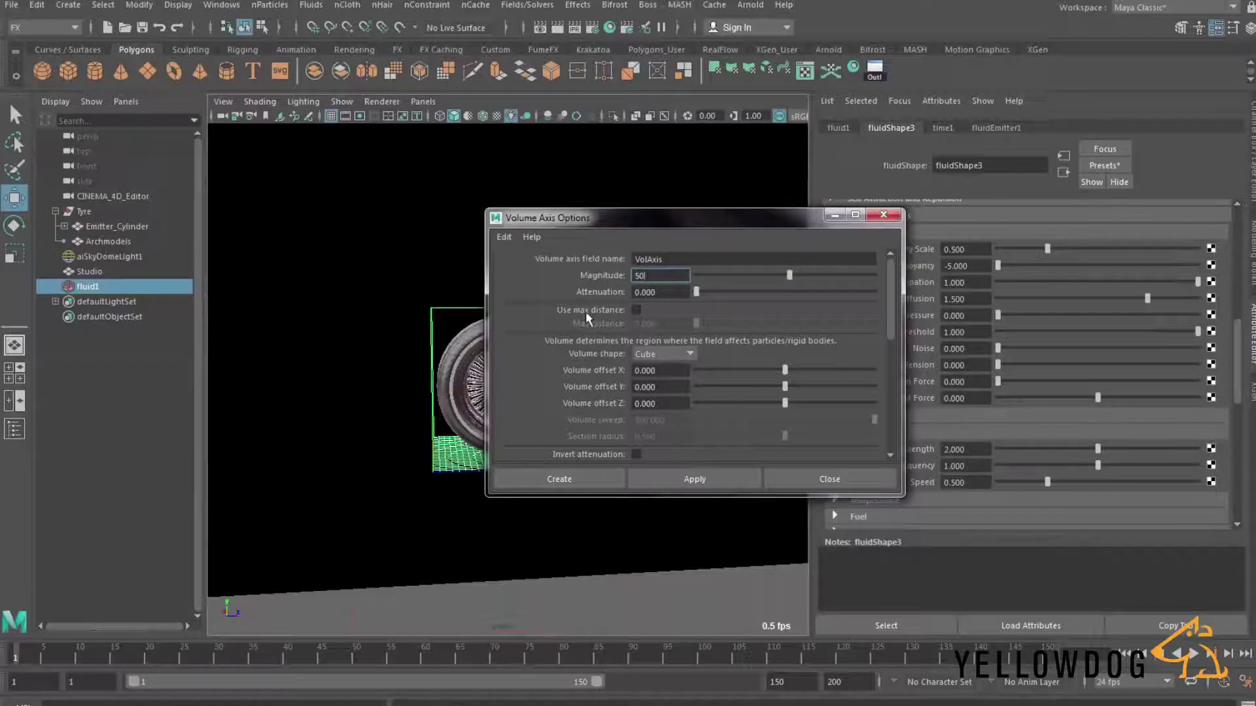
click(672, 353)
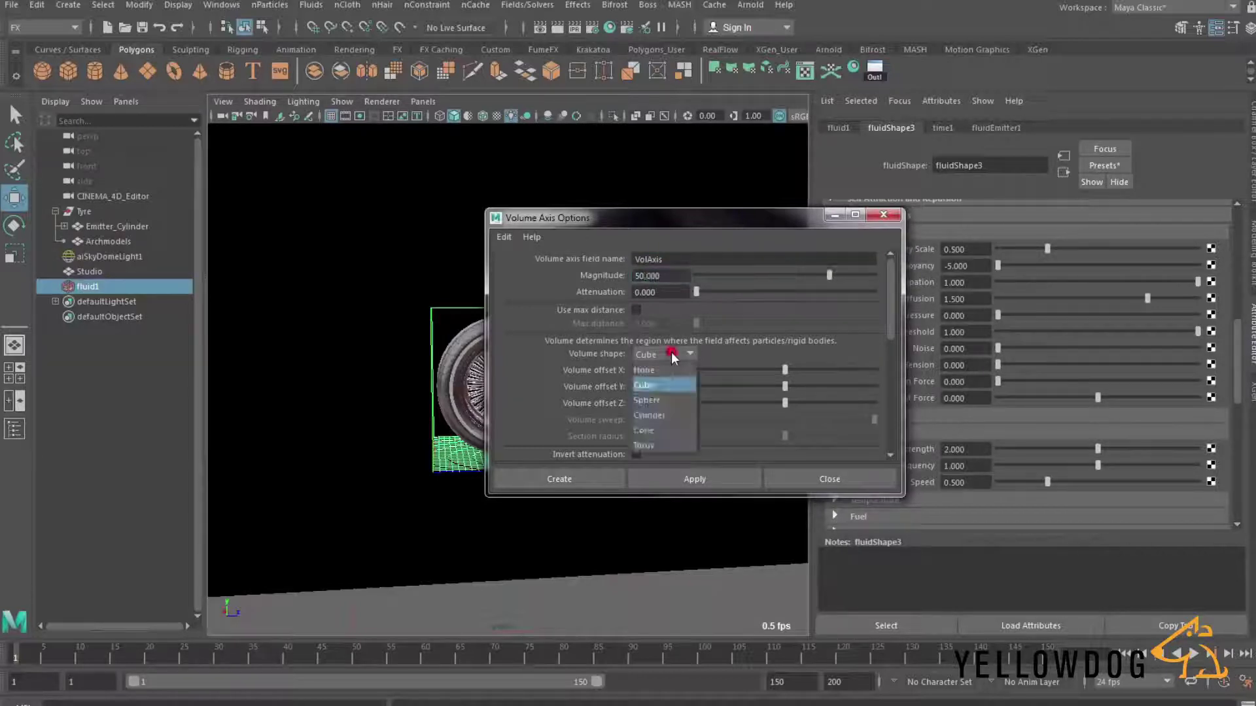
click(661, 413)
scroll(580, 383, down, 3)
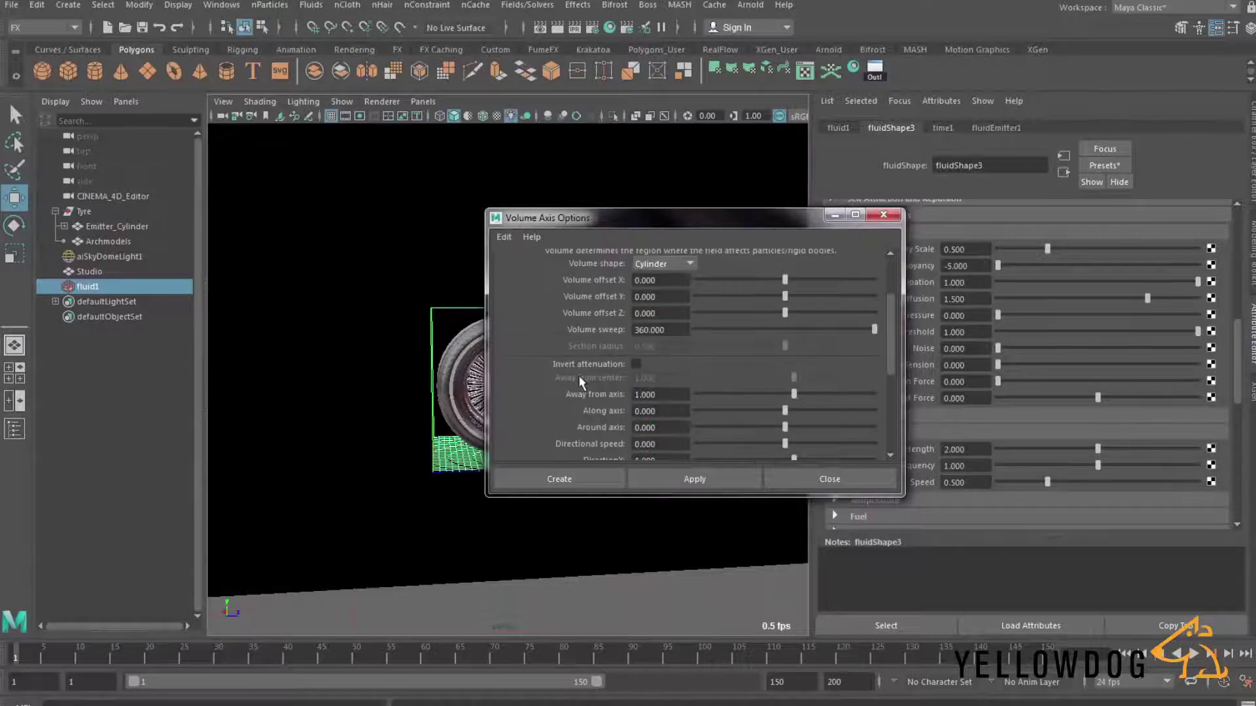
double_click(645, 411)
text(2)
key(Return)
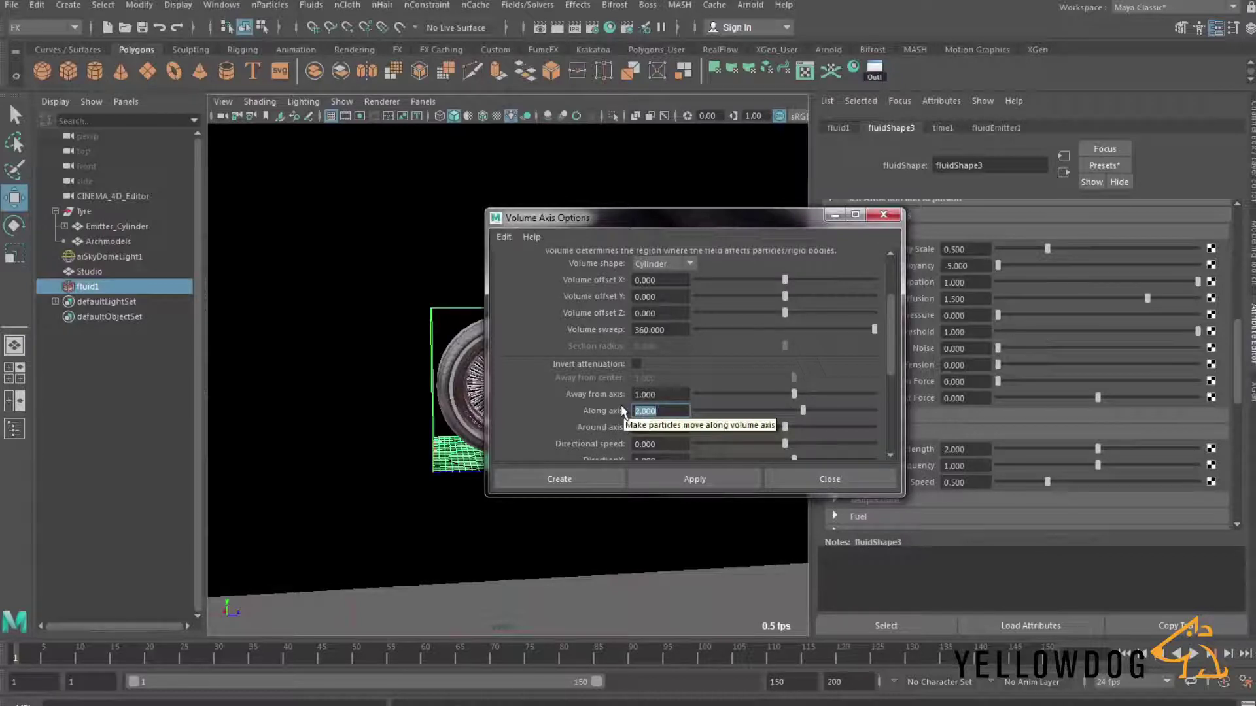
click(687, 482)
- Move VolAxis2 behind the tyre, scale it up and tilt it -70° on X
click(883, 215)
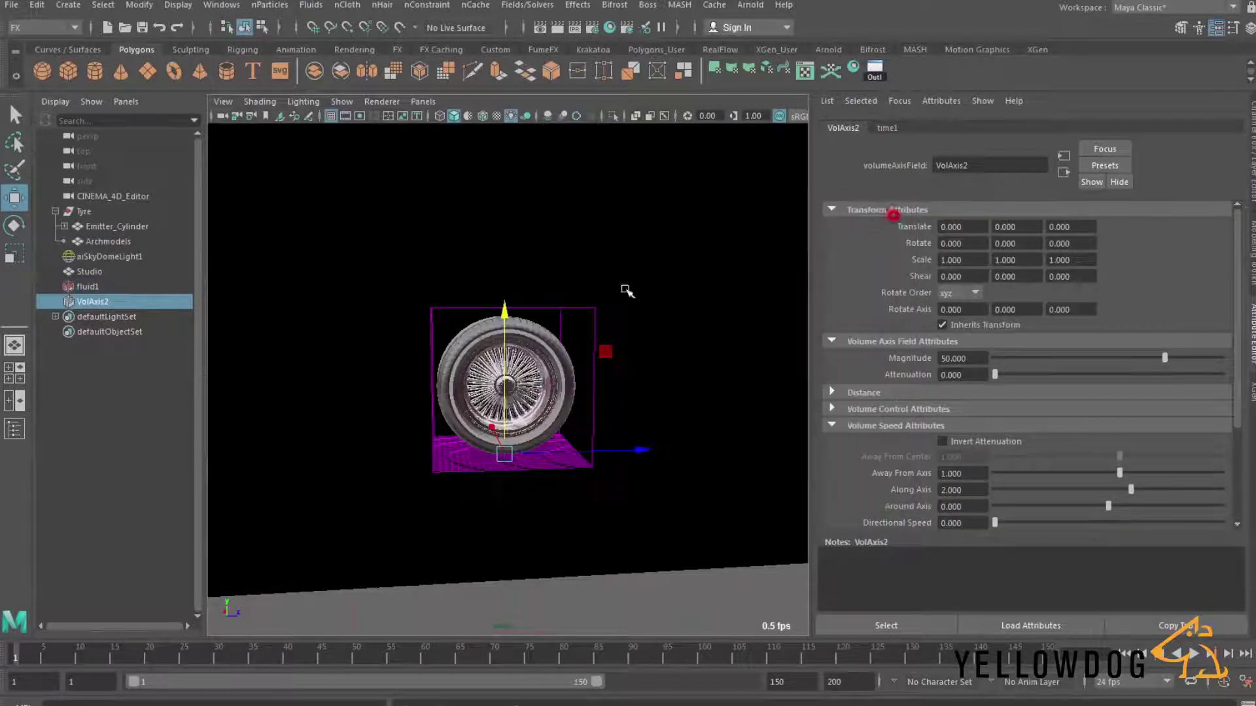
click(88, 300)
middle_drag(575, 342, 491, 322)
key(r)
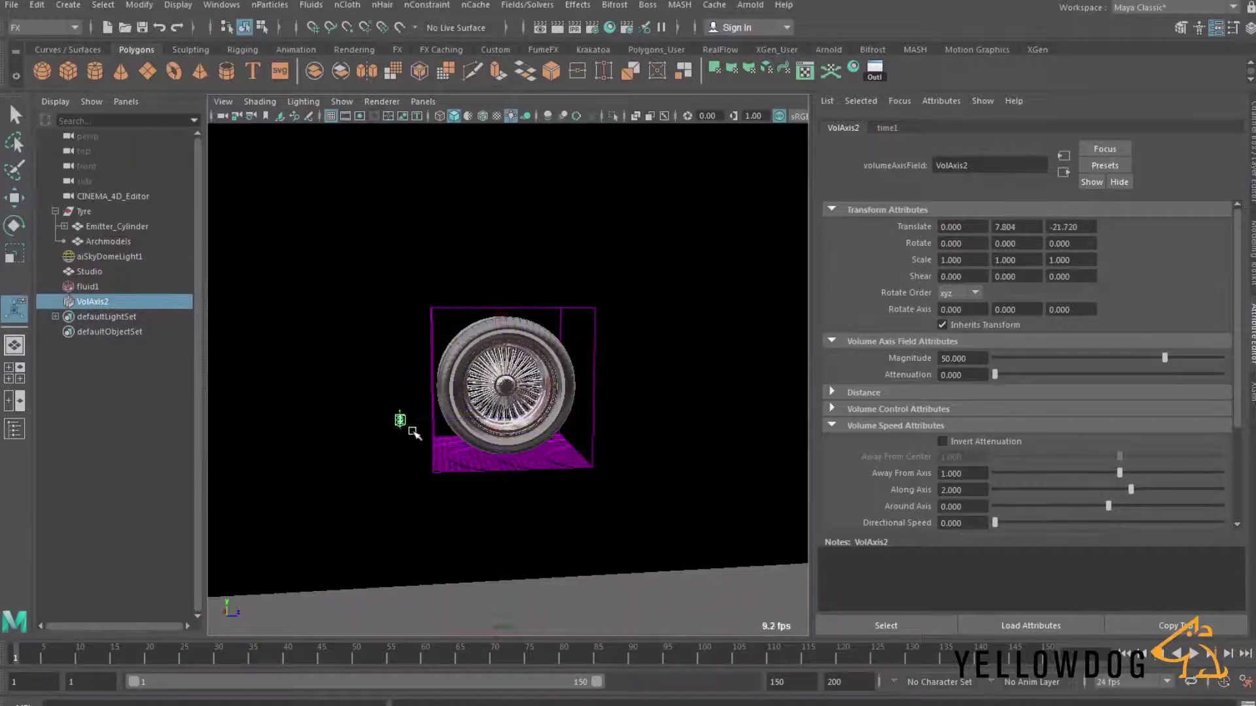
drag(403, 424, 549, 435)
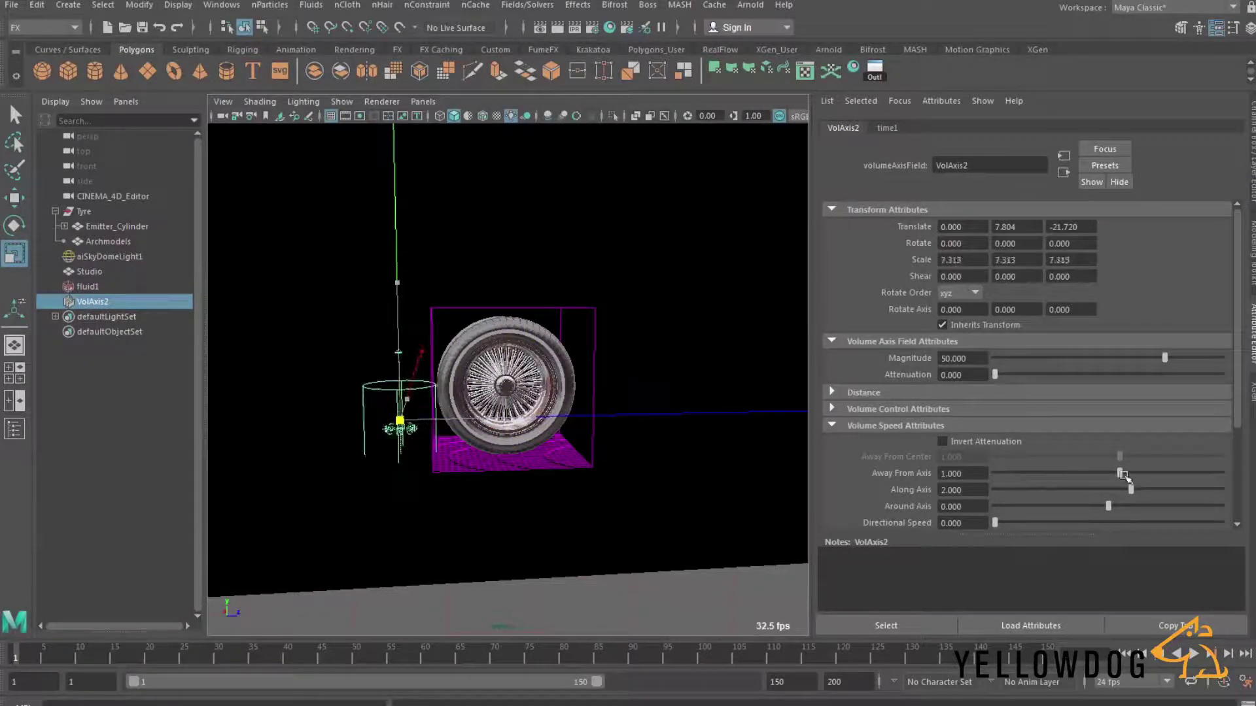
key(e)
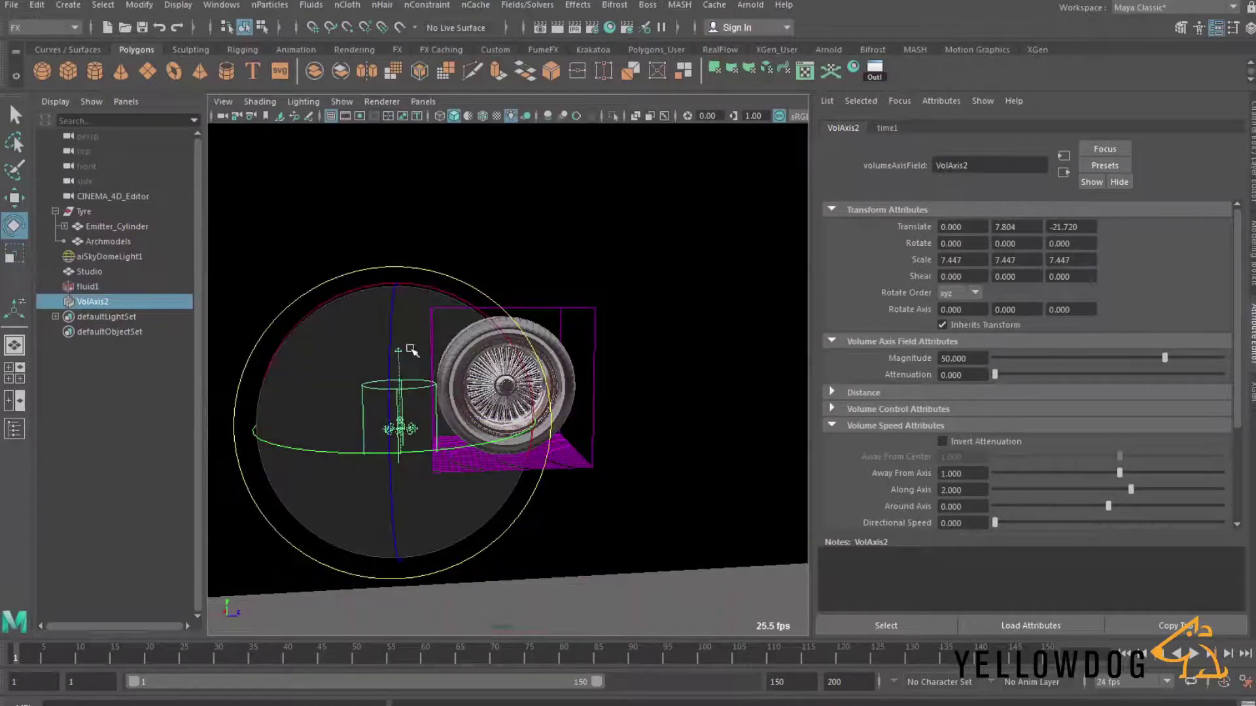
drag(480, 318, 312, 305)
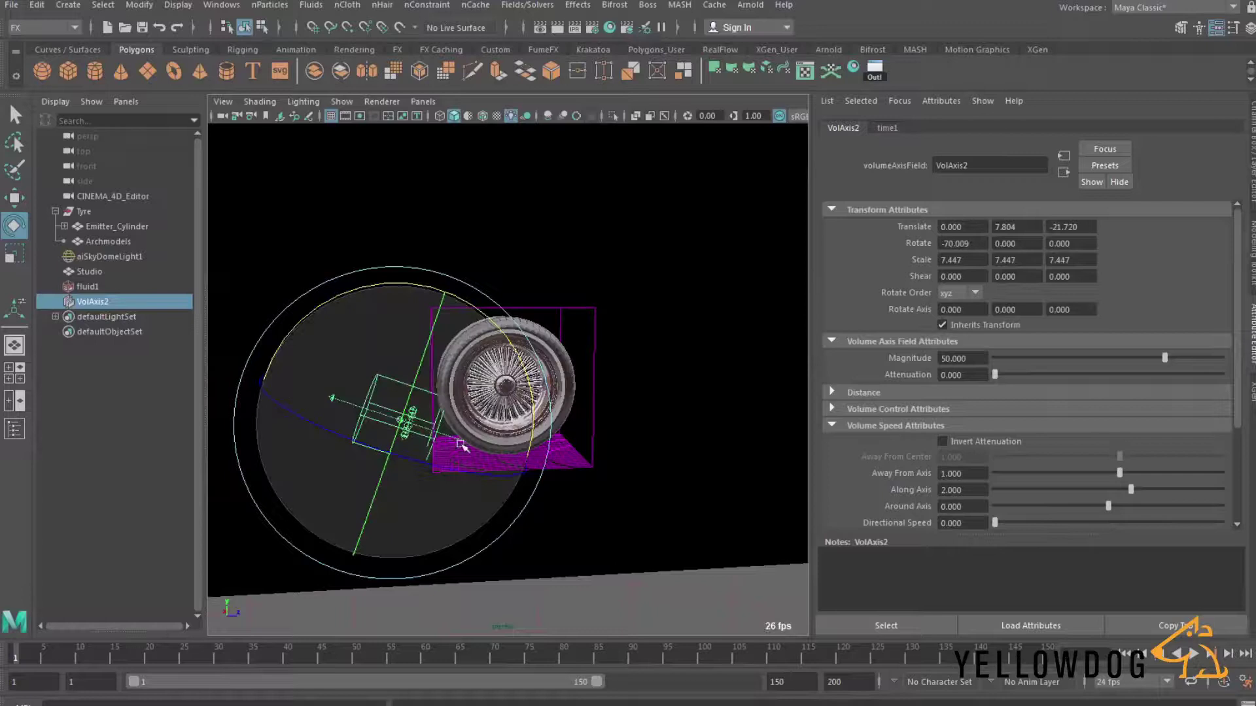
- Enlarge VolAxis2 to scale 11.753 and move it closer in behind the lower tyre
key(r)
drag(401, 421, 466, 438)
key(e)
key(w)
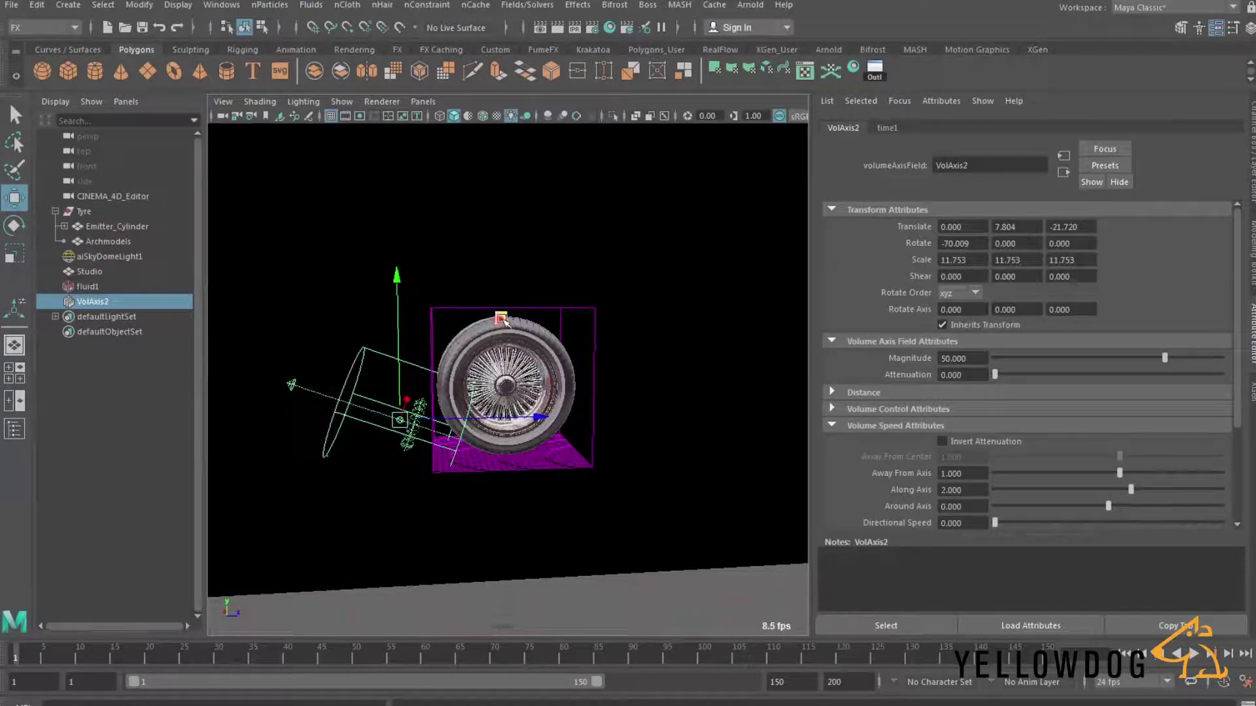
drag(503, 321, 525, 320)
mouse_move(466, 413)
alt+mouse_down()
mouse_move(451, 379)
mouse_move(465, 412)
alt+mouse_up()
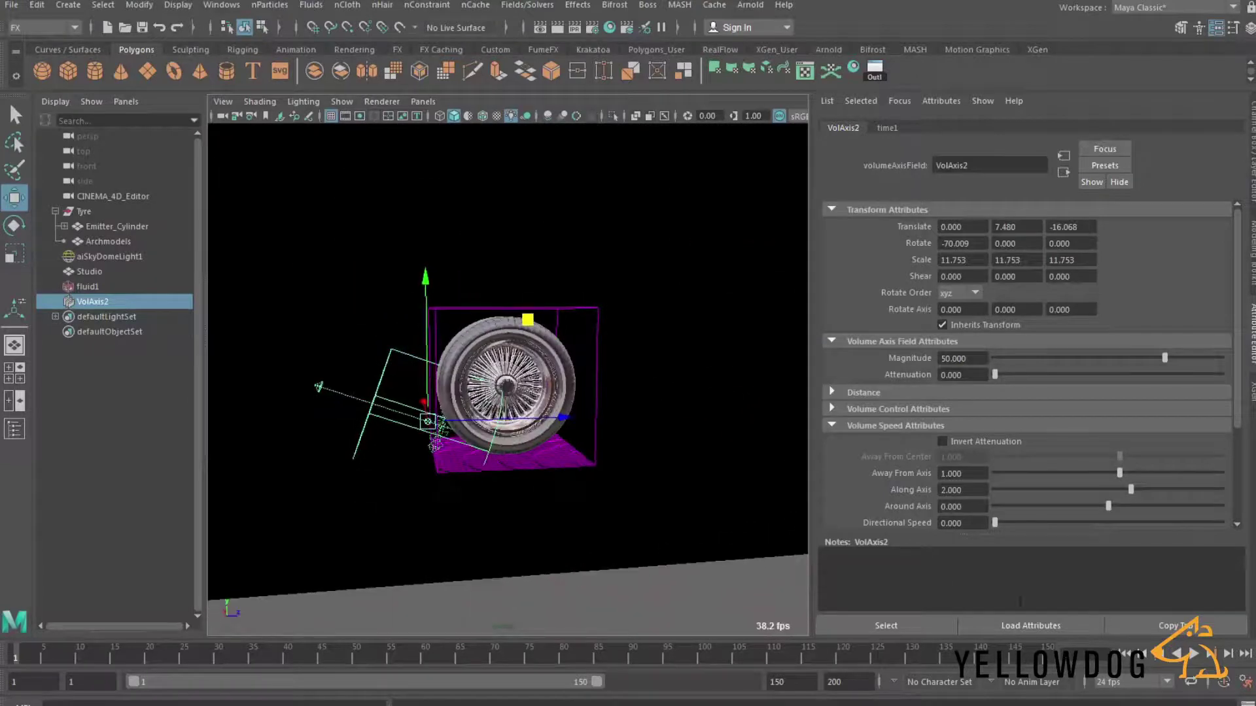
- Play the simulation to watch VolAxis2 throw smoke behind the tyre, then rewind and select fluid1
click(1194, 654)
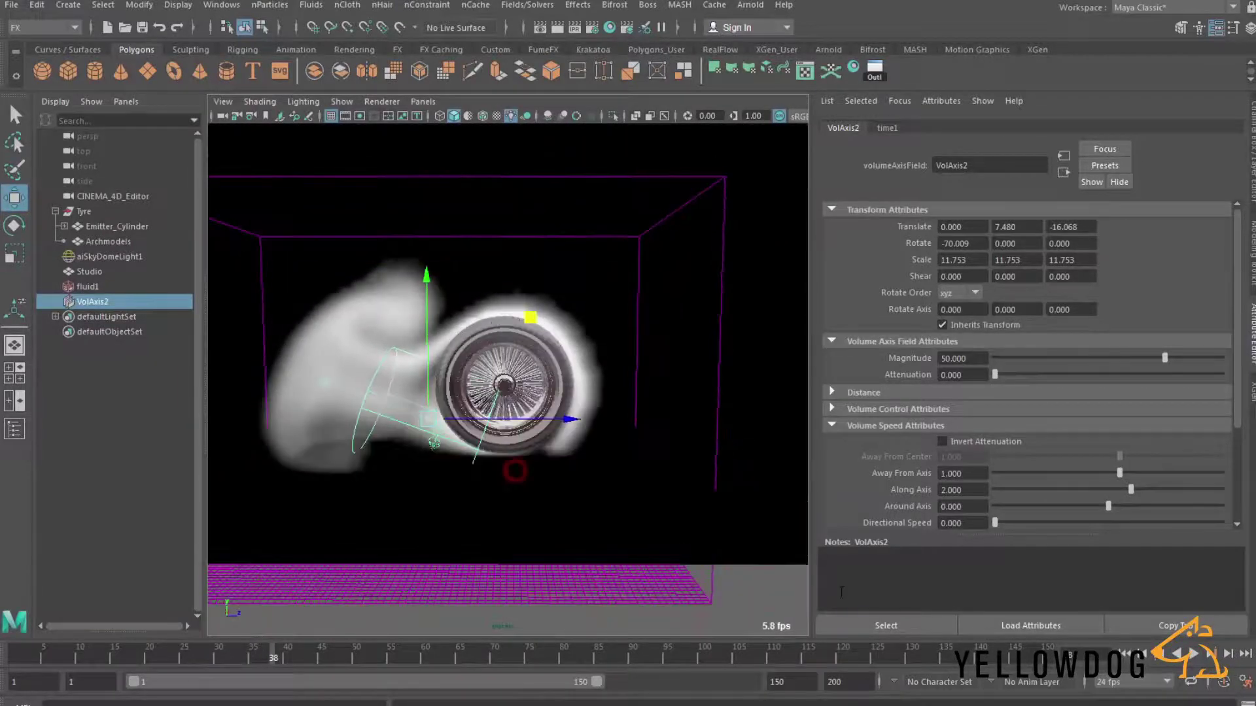
click(1123, 653)
click(87, 288)
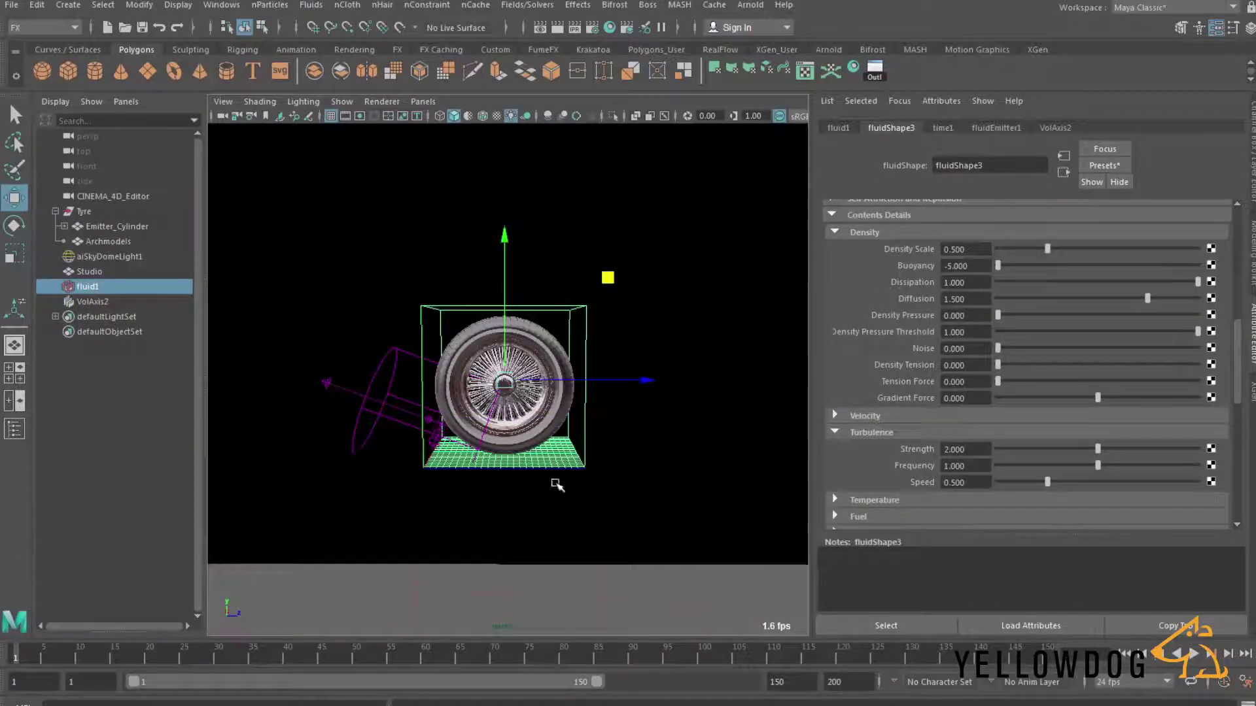
- Make the Studio backdrop collide with fluid1, then play the simulation to about frame 40
shift+click(654, 500)
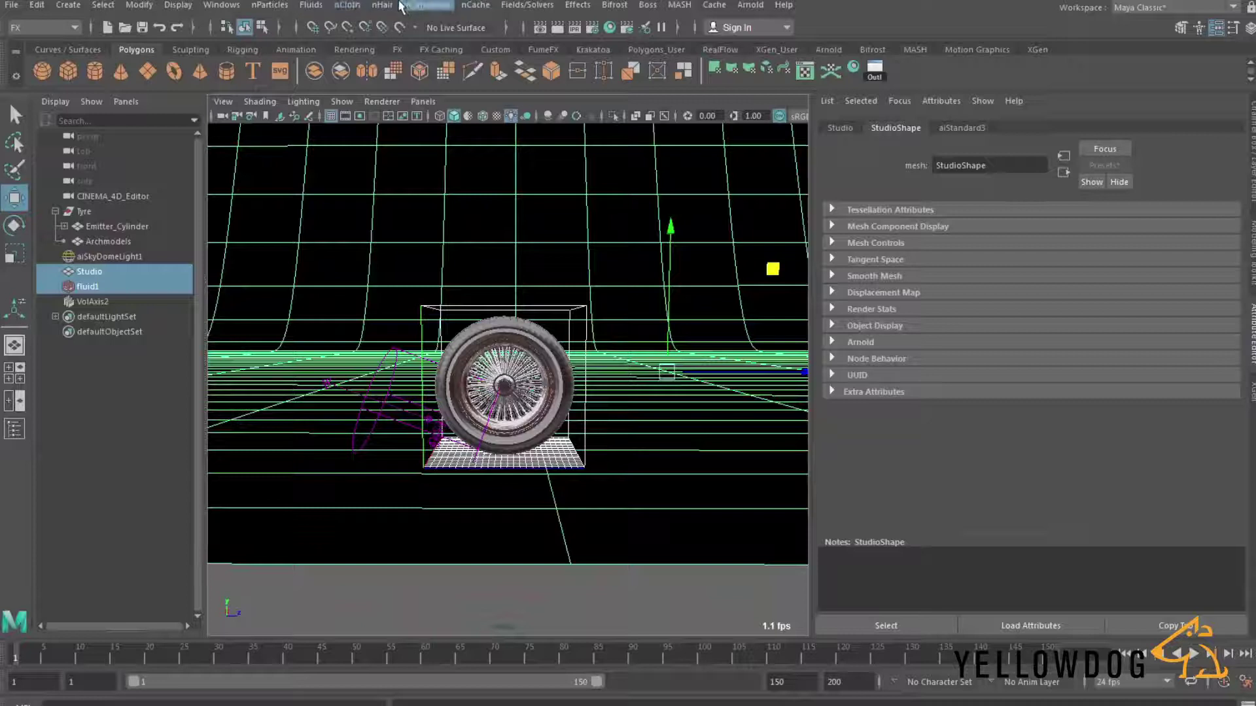
click(312, 5)
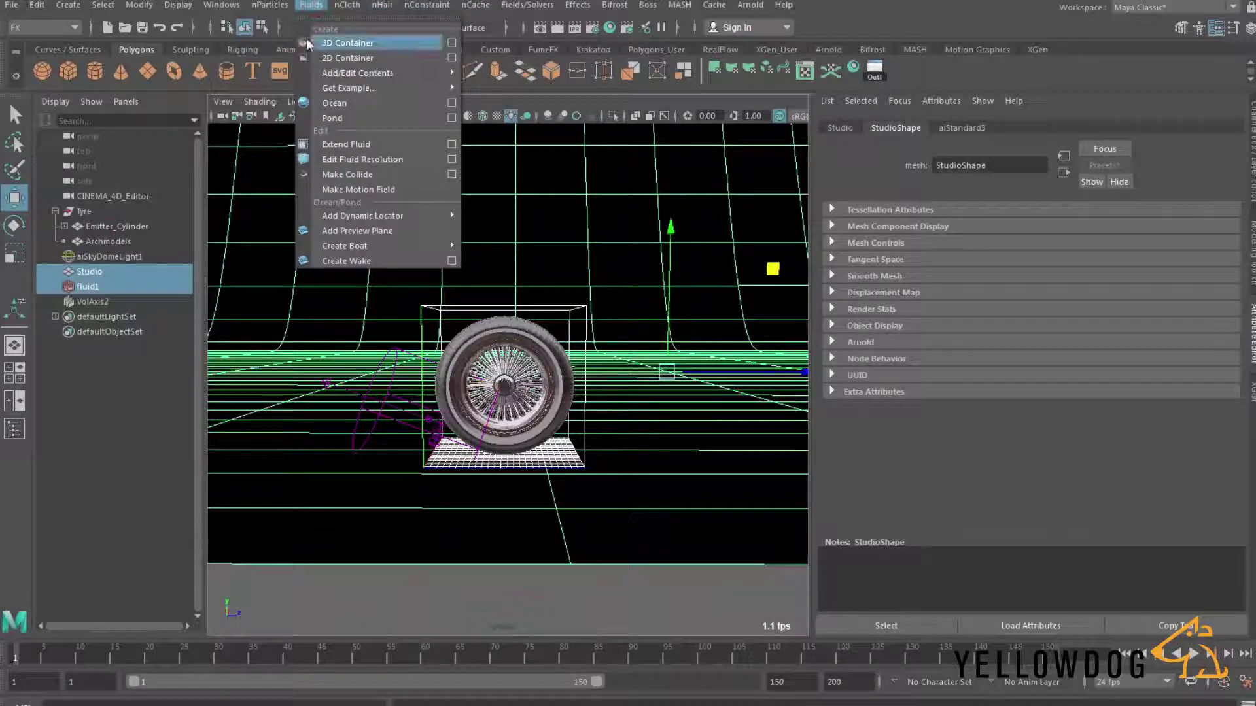
click(320, 7)
click(323, 7)
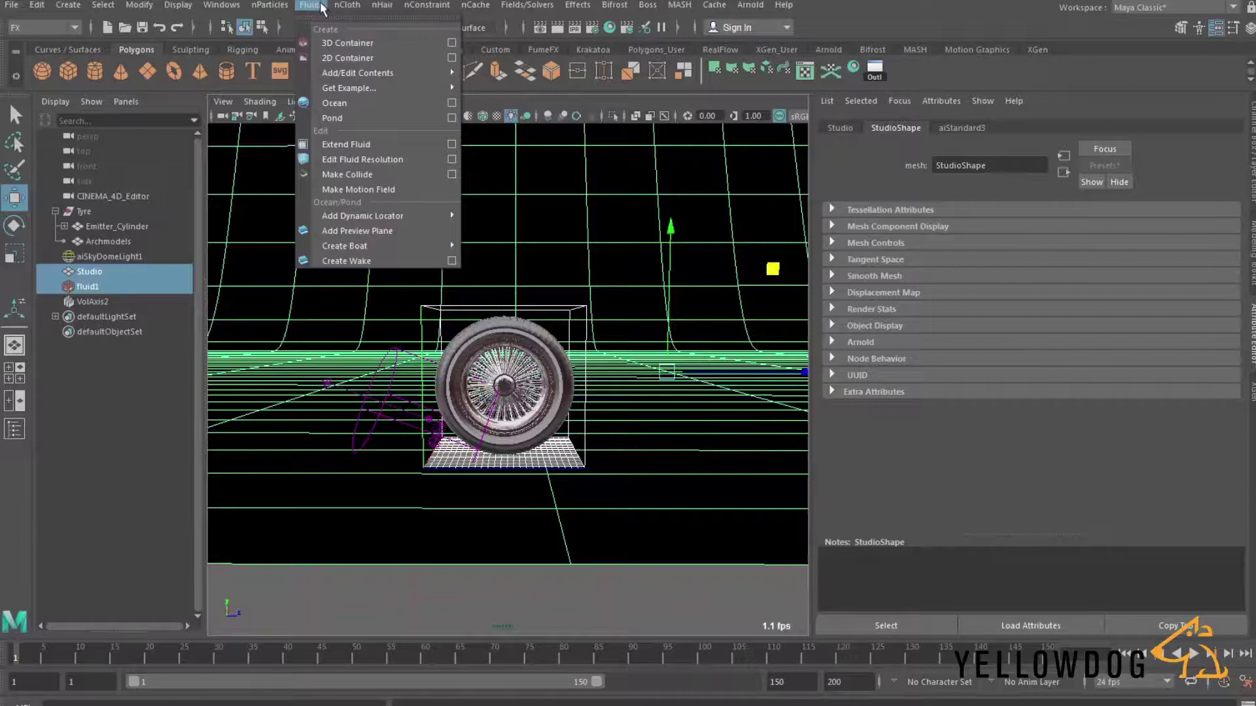
click(353, 174)
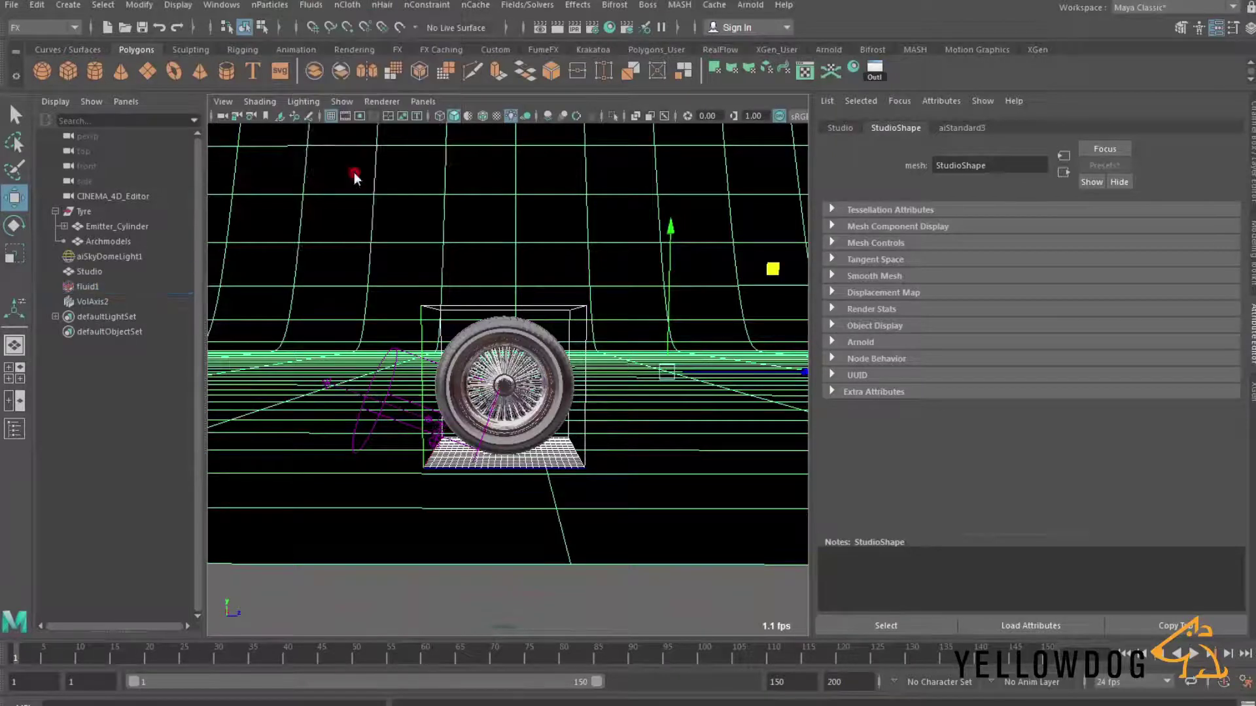
click(1194, 654)
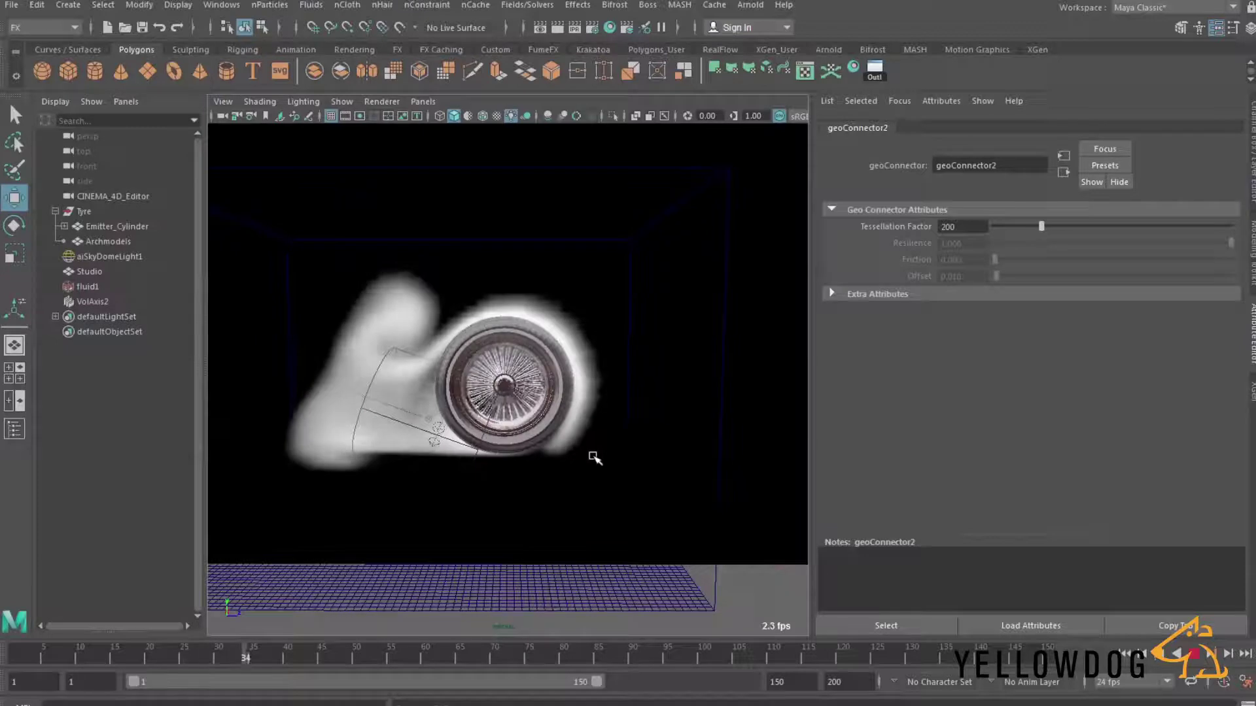
click(1193, 654)
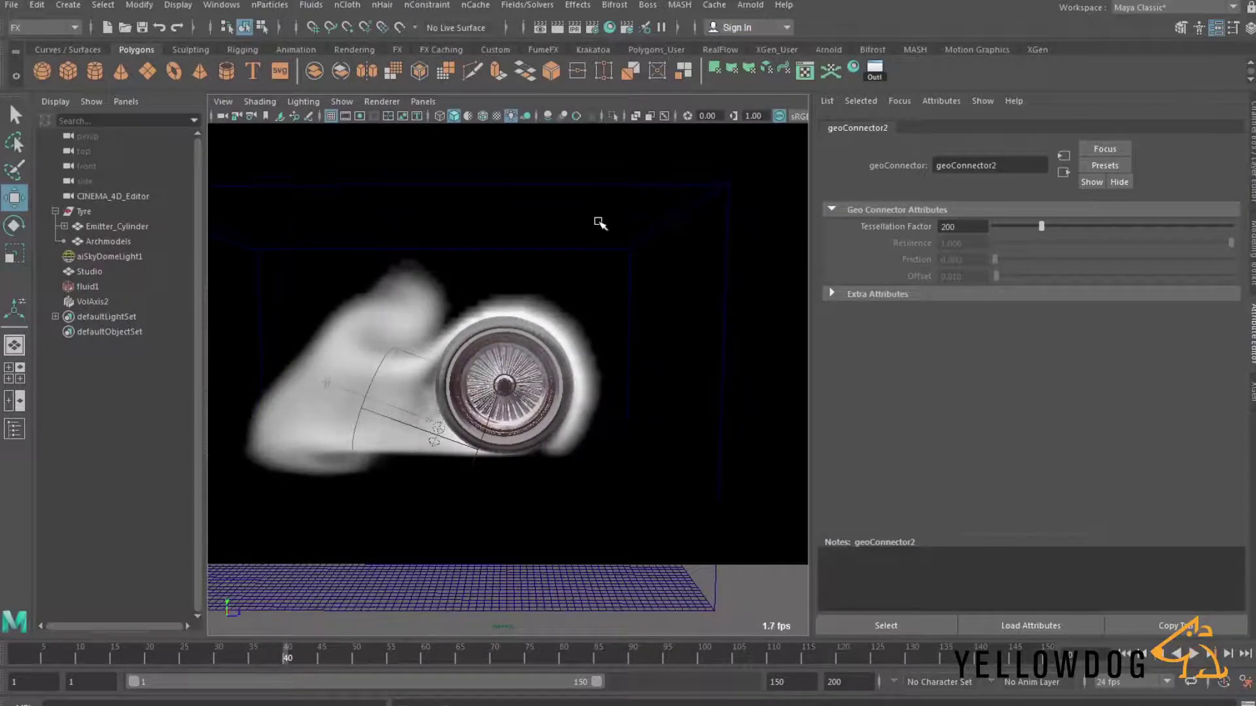
- Start an Arnold IPR render and raise fluid1's Lighting Shadow Opacity to 1.000
click(575, 27)
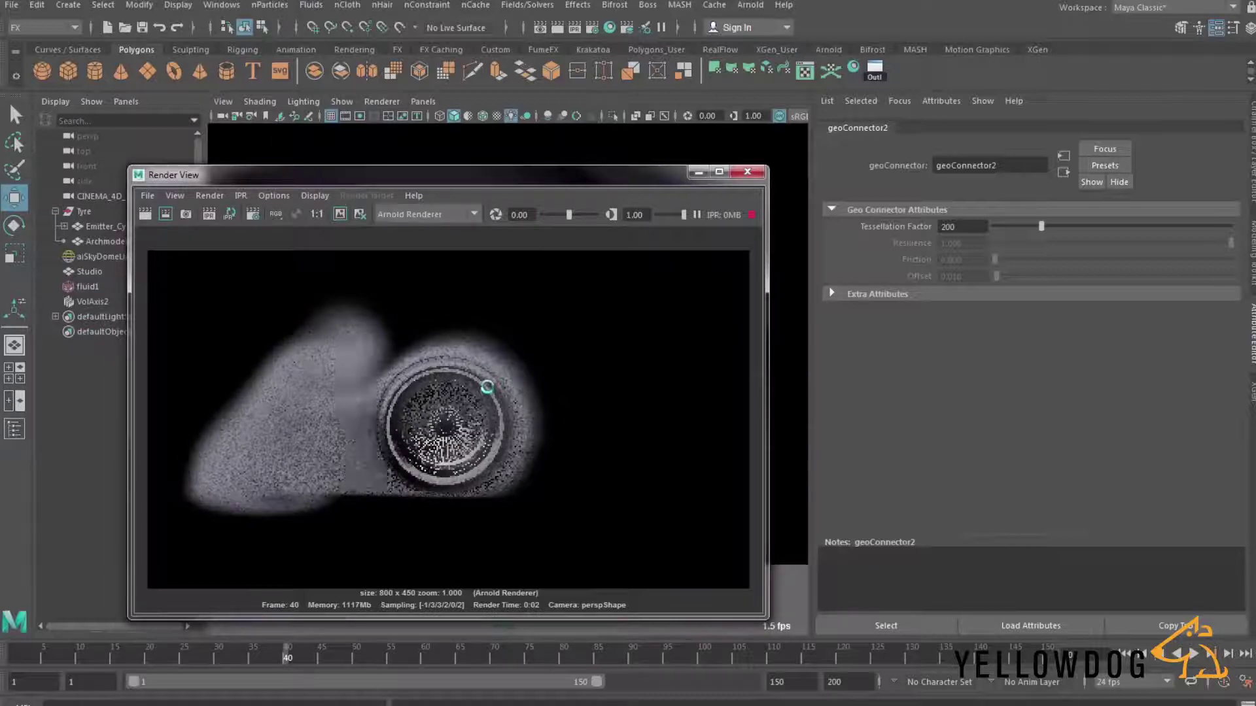
drag(488, 180, 547, 117)
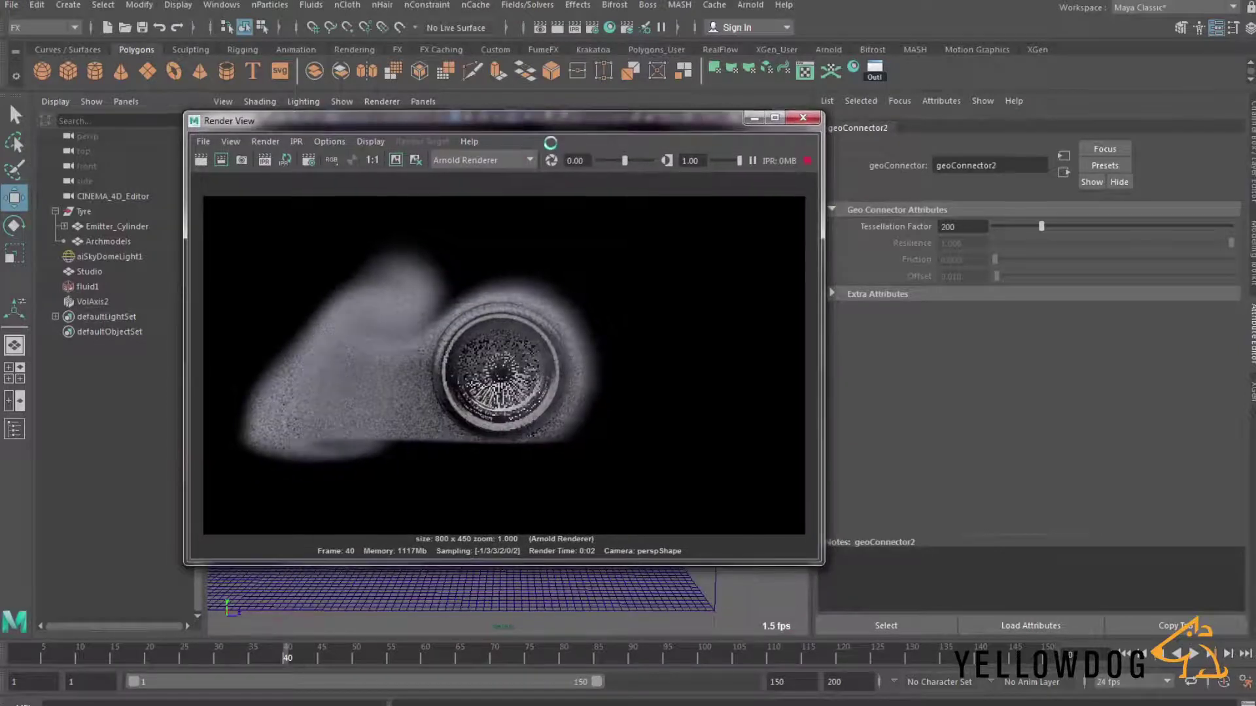
click(88, 287)
scroll(881, 410, down, 4)
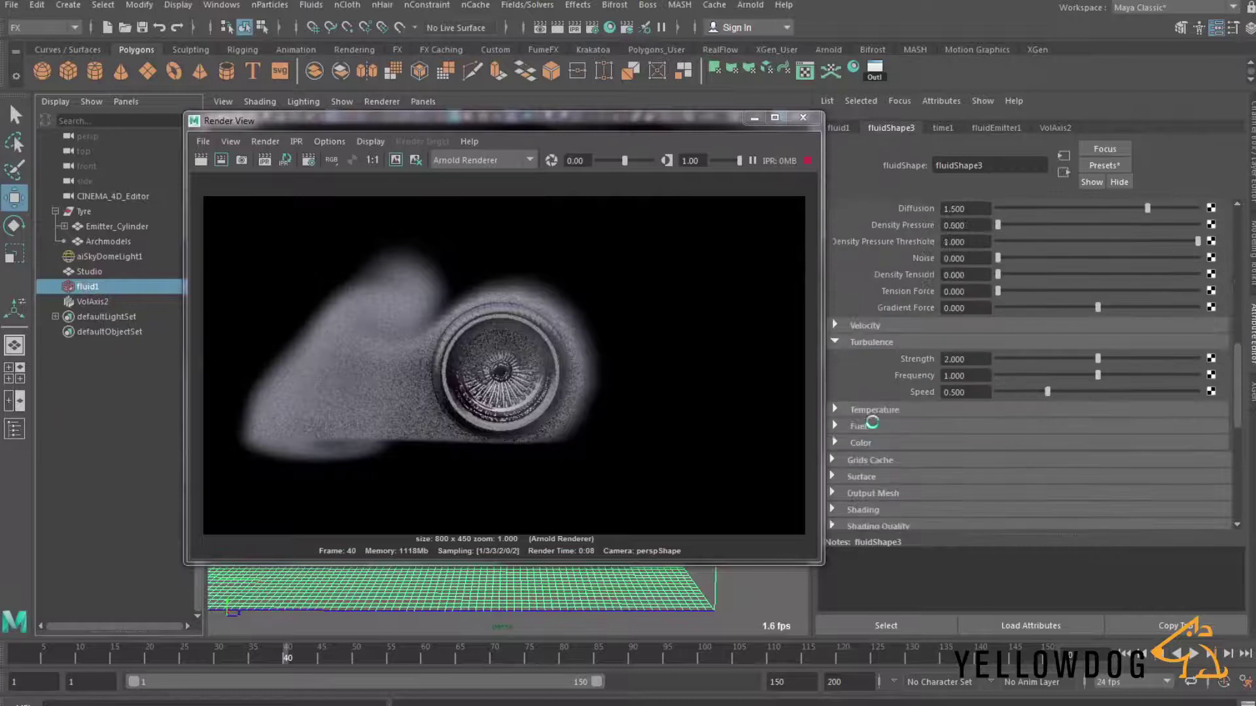
scroll(881, 484, down, 5)
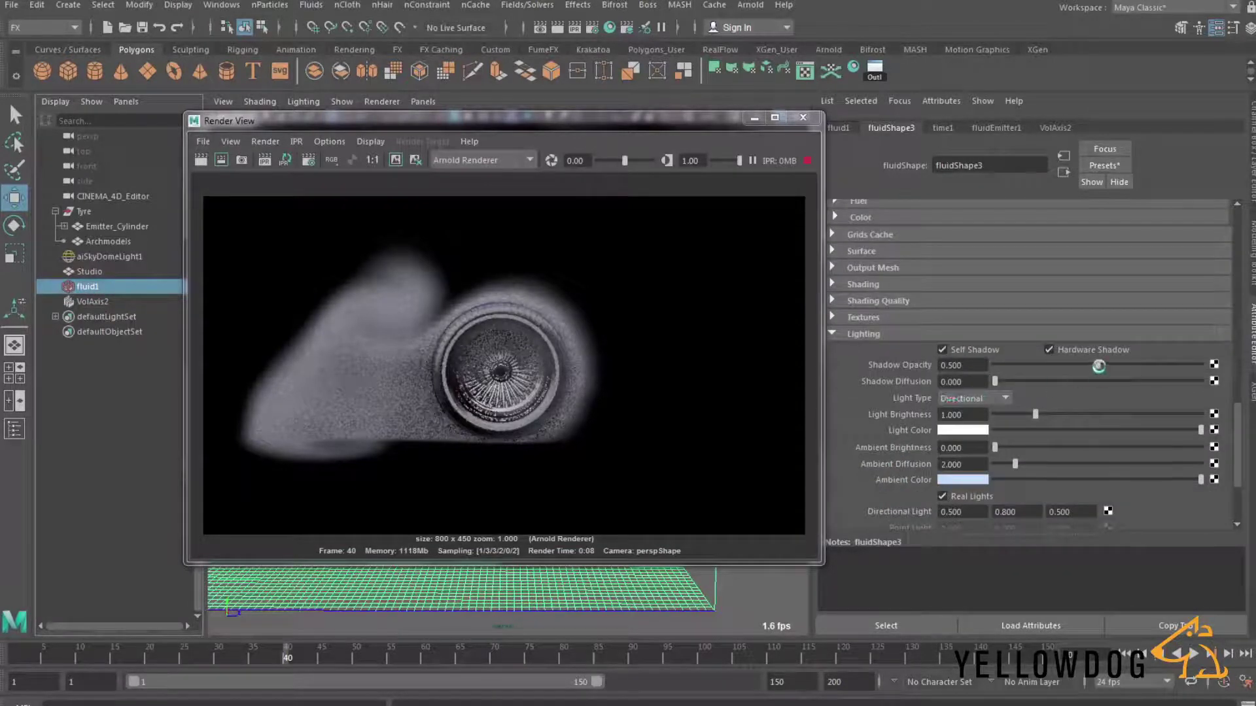
drag(1099, 366, 1203, 364)
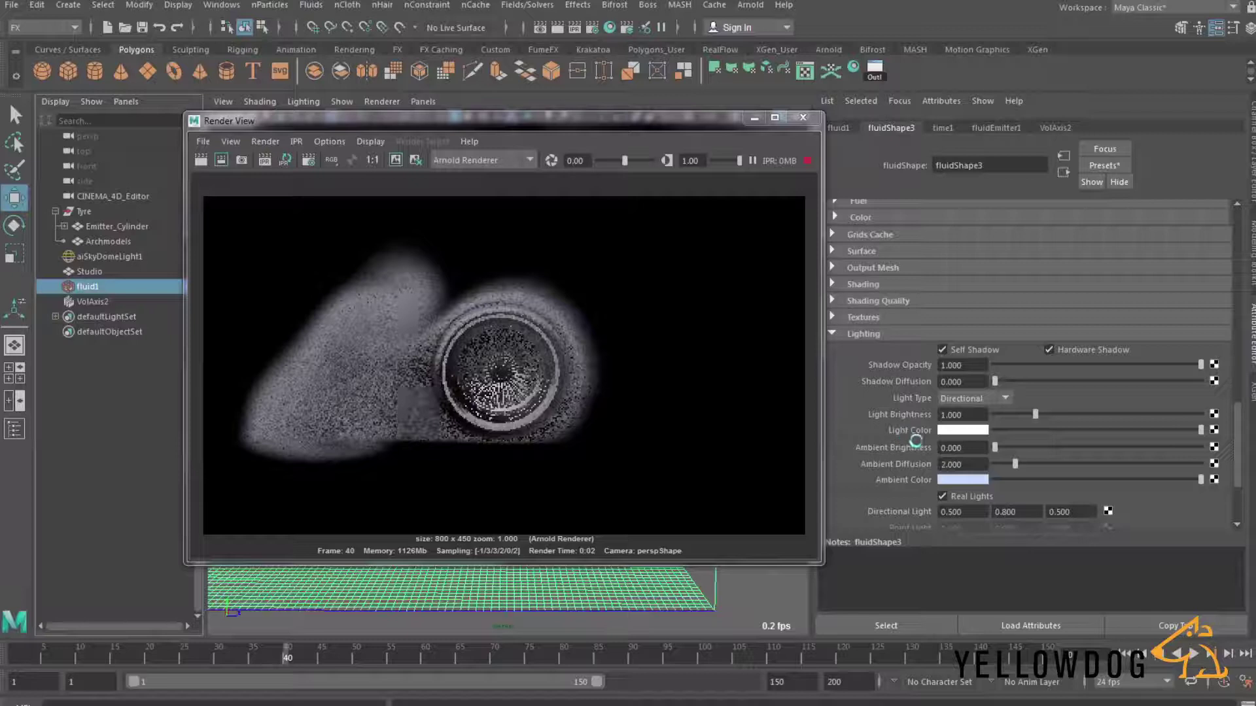
click(857, 335)
click(857, 471)
scroll(894, 477, down, 1)
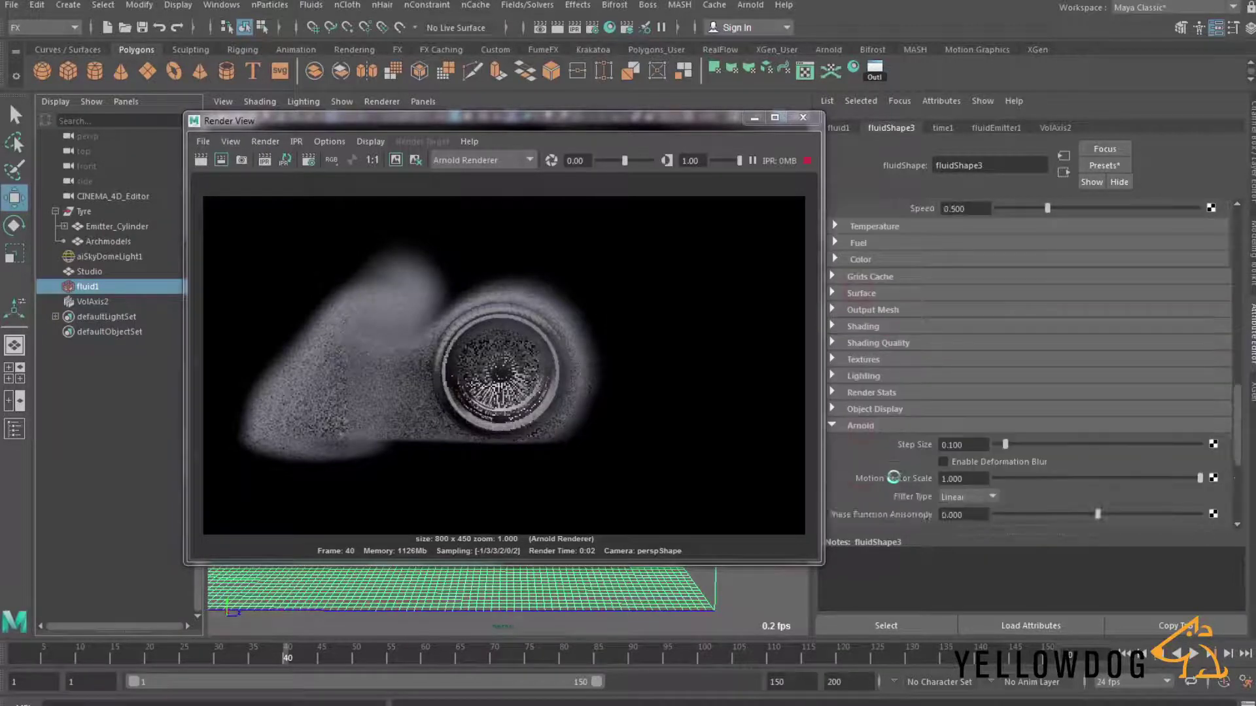
scroll(893, 477, down, 2)
scroll(891, 455, down, 1)
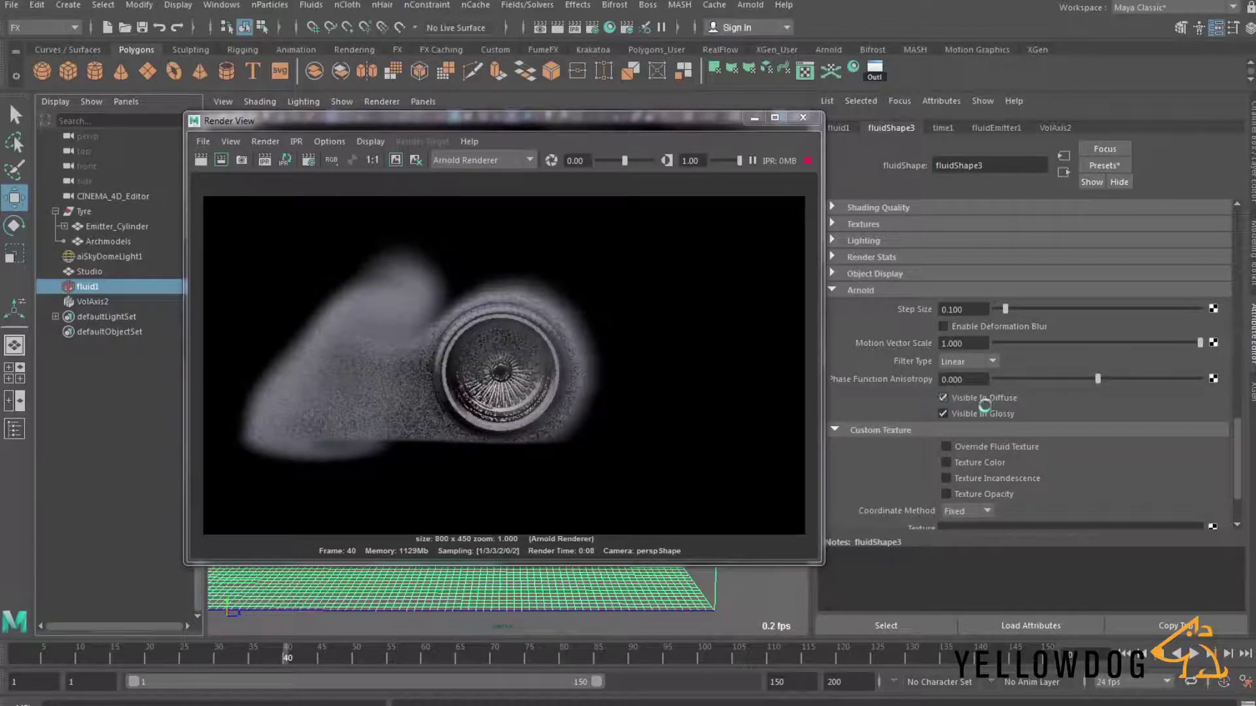
drag(663, 123, 590, 113)
scroll(893, 432, down, 1)
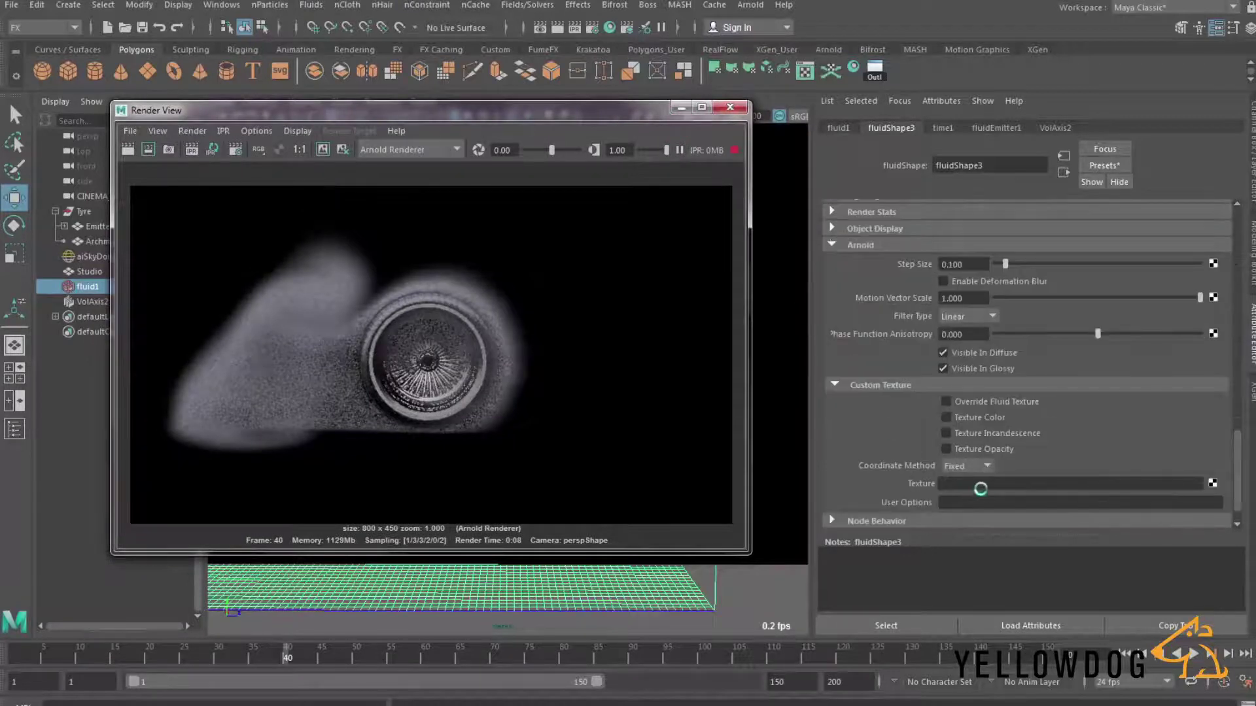
scroll(850, 346, up, 4)
click(853, 341)
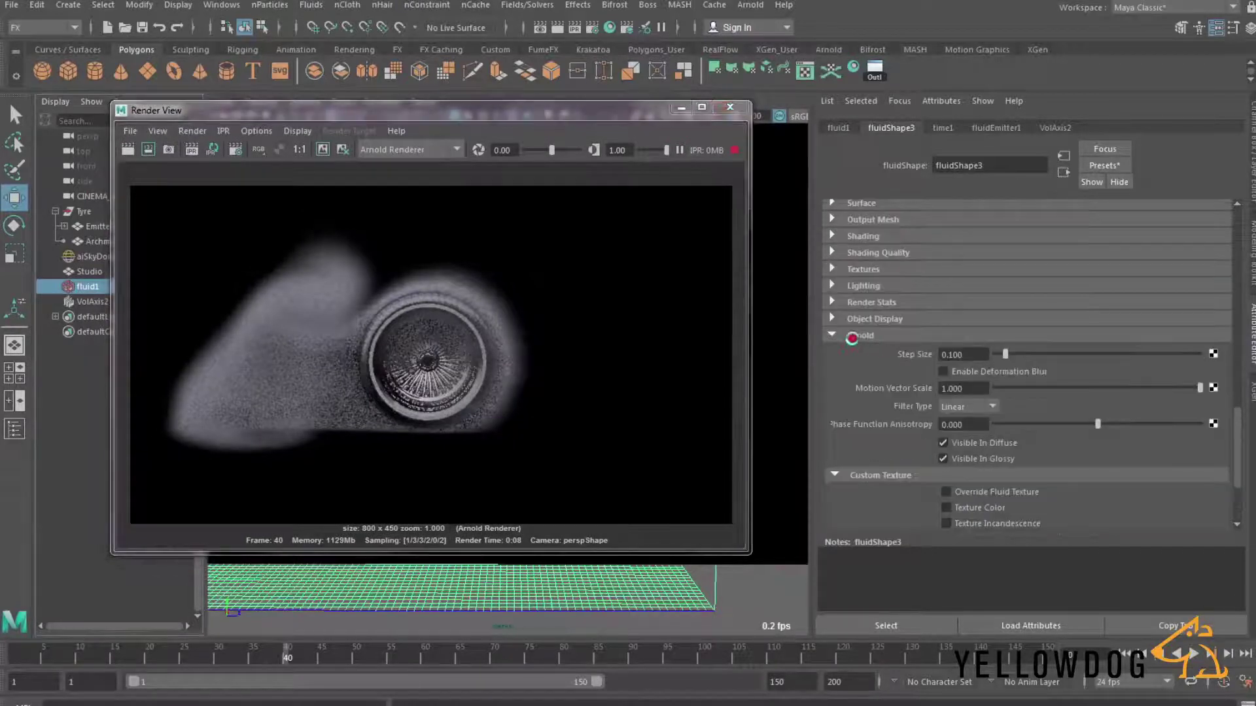
drag(278, 110, 278, 456)
- Set aiSkyDomeLight1's Volume Samples to 3 and close the Arnold Render View
click(119, 256)
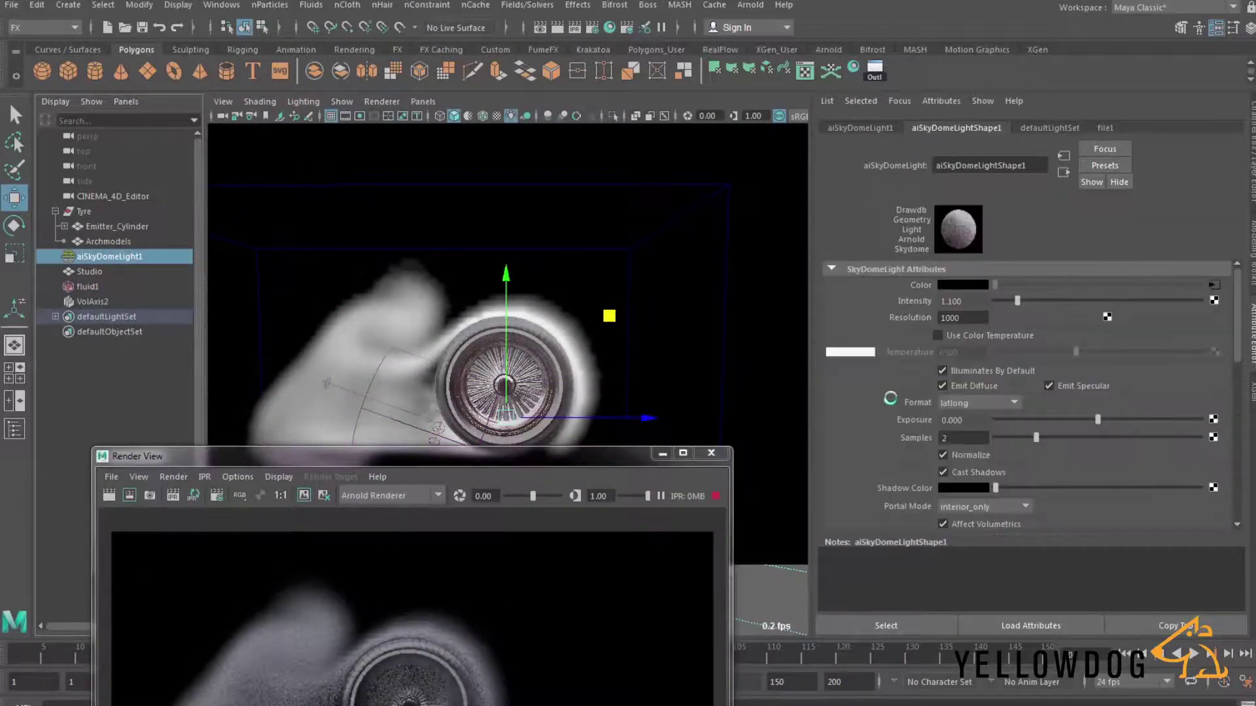
scroll(890, 398, down, 5)
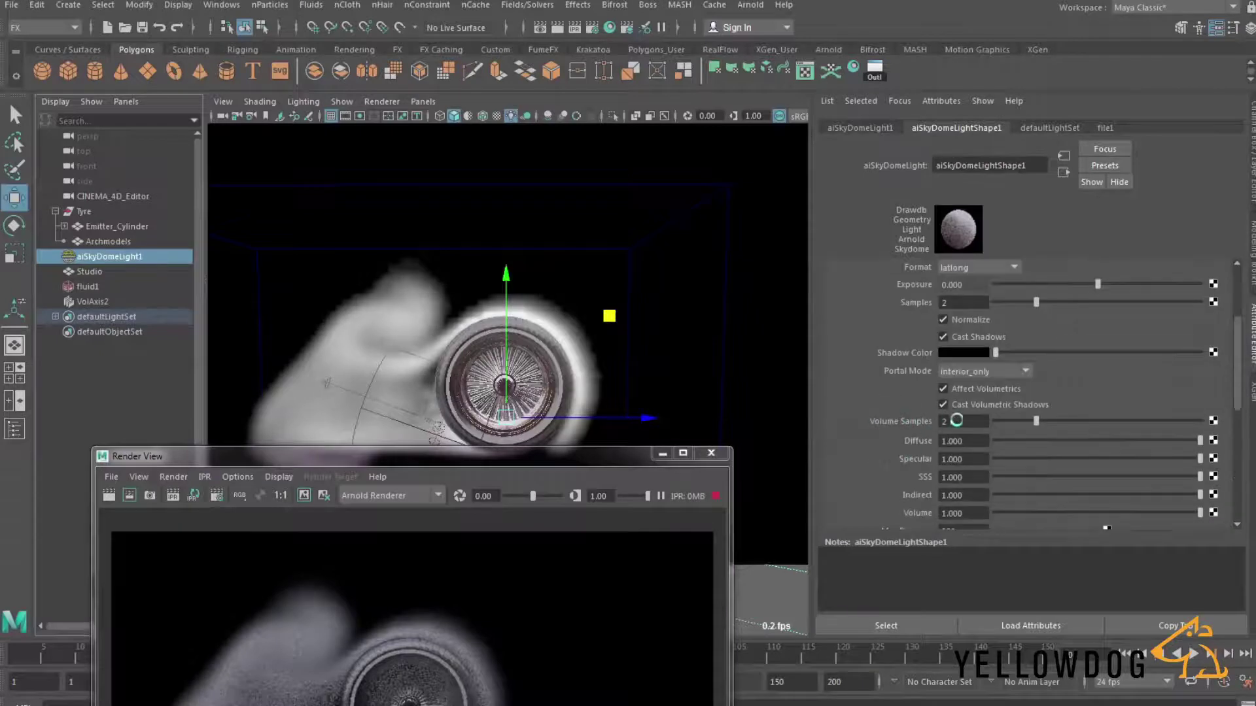
click(960, 422)
text(3)
key(Return)
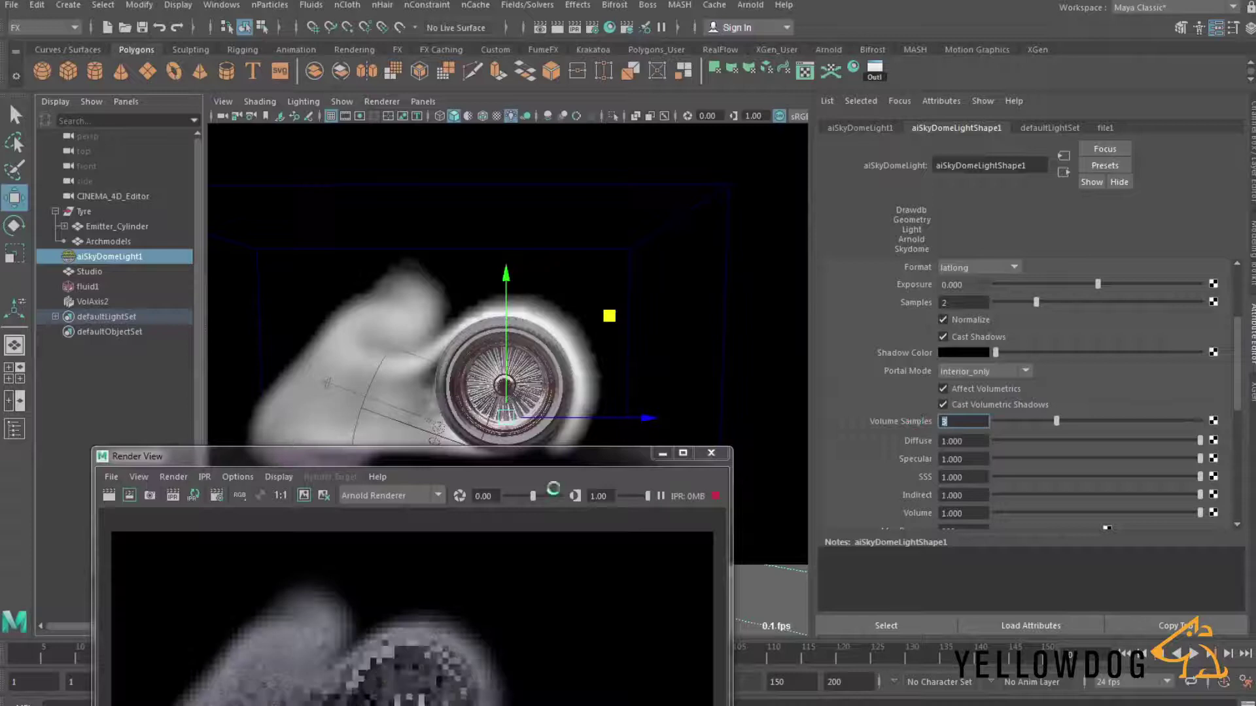
drag(542, 456, 661, 206)
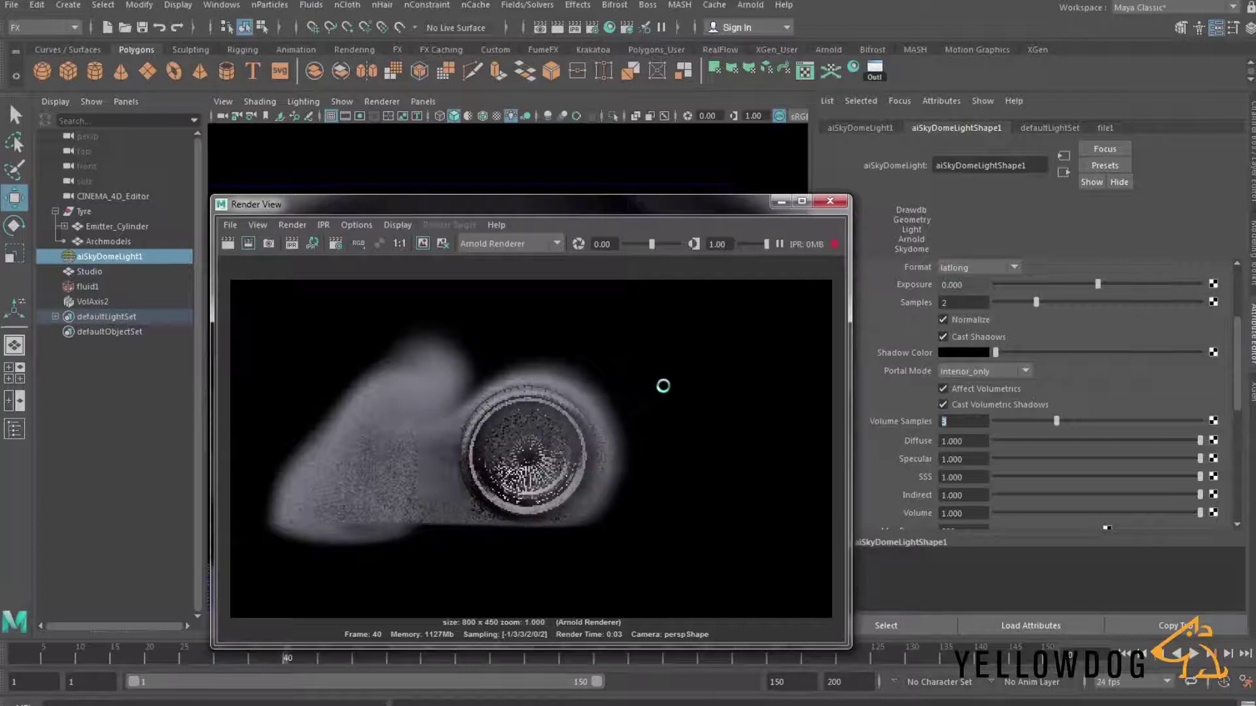
click(829, 203)
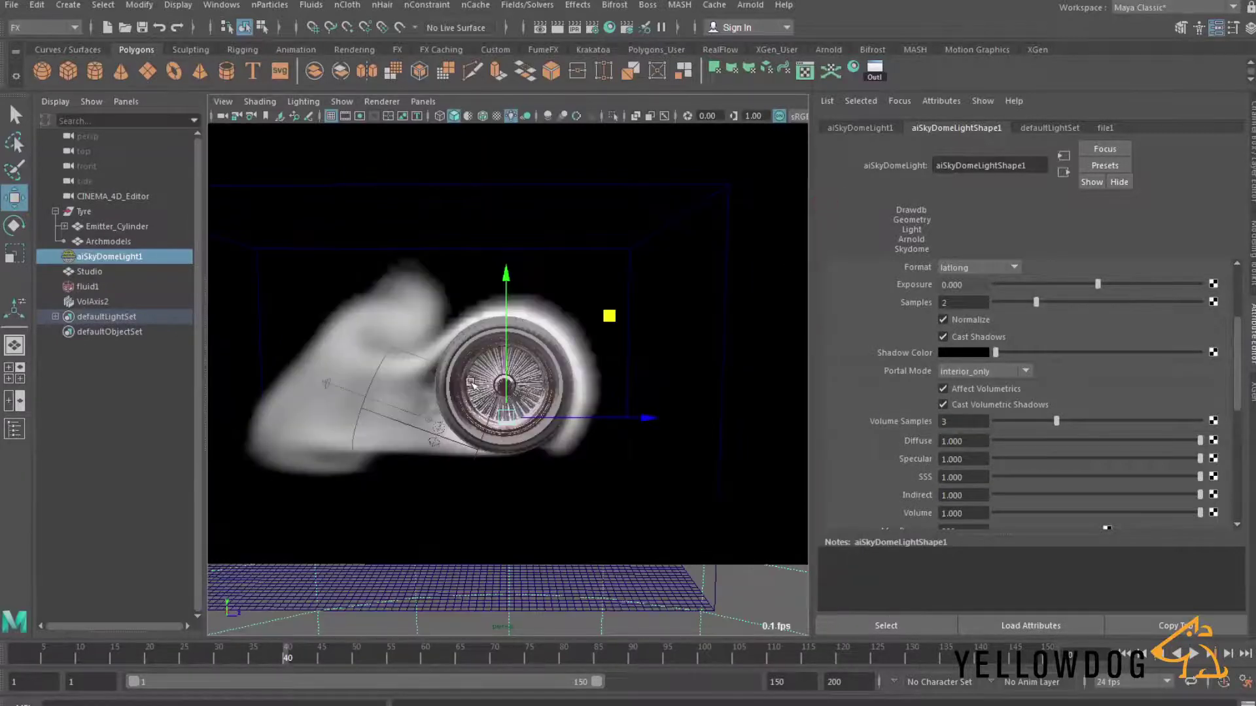
- Set fluid1's Container Base Resolution to 75 and replay the simulation from frame 1
click(87, 286)
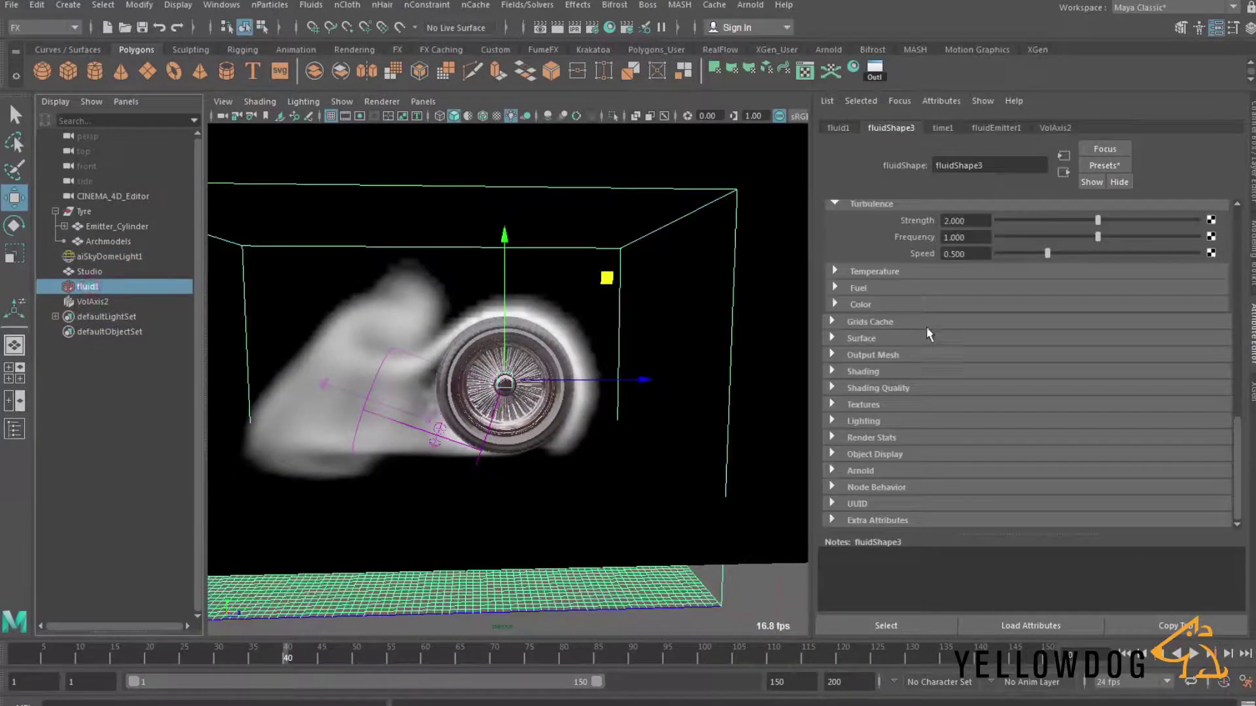
scroll(866, 261, up, 15)
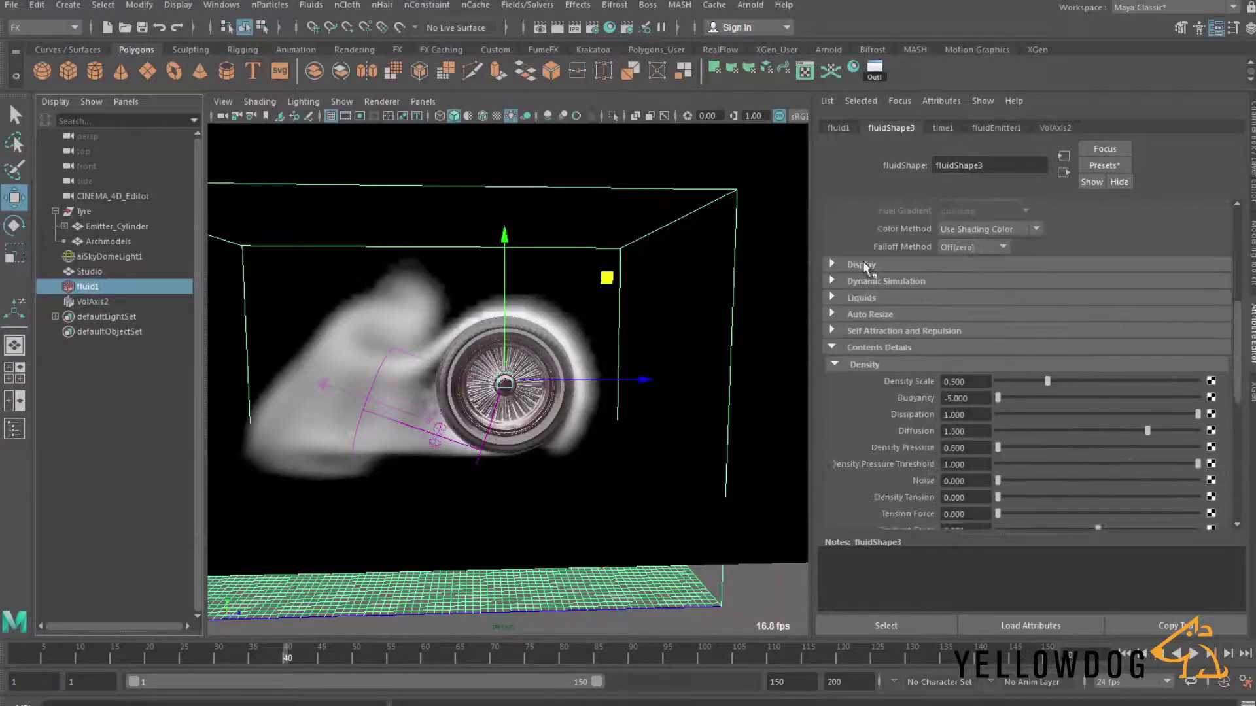
double_click(957, 240)
text(7)
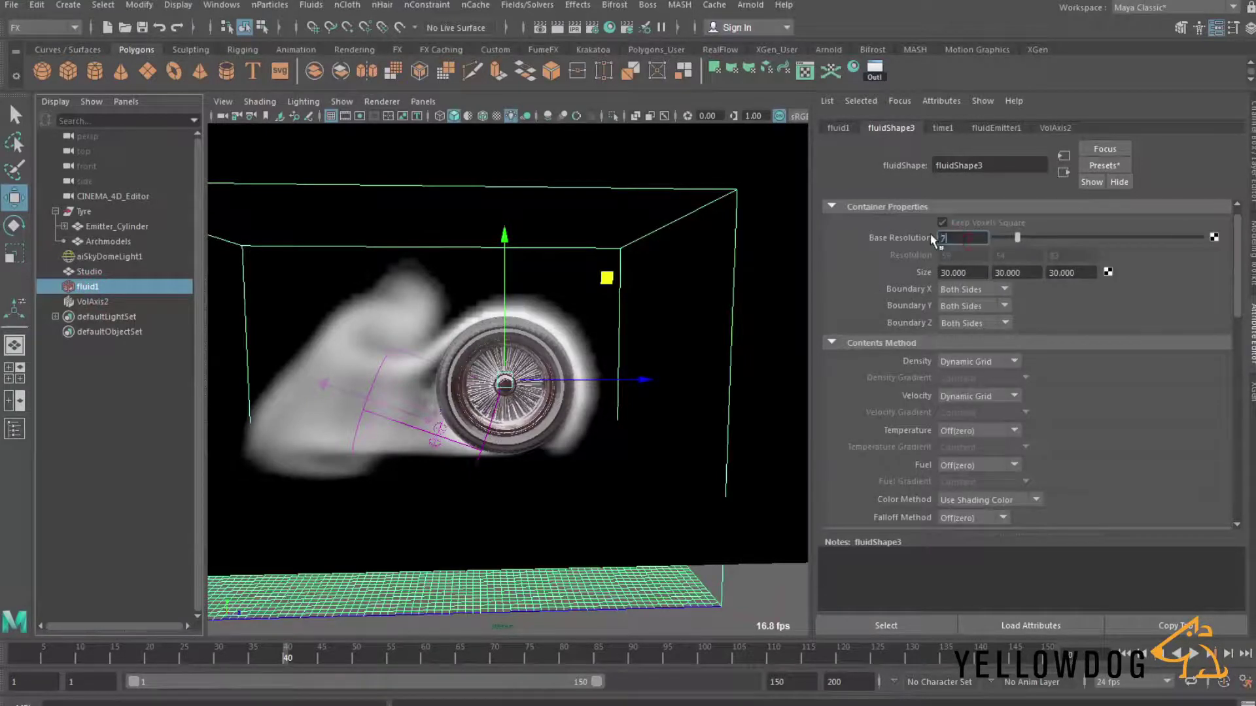
text(5)
key(Return)
click(1122, 654)
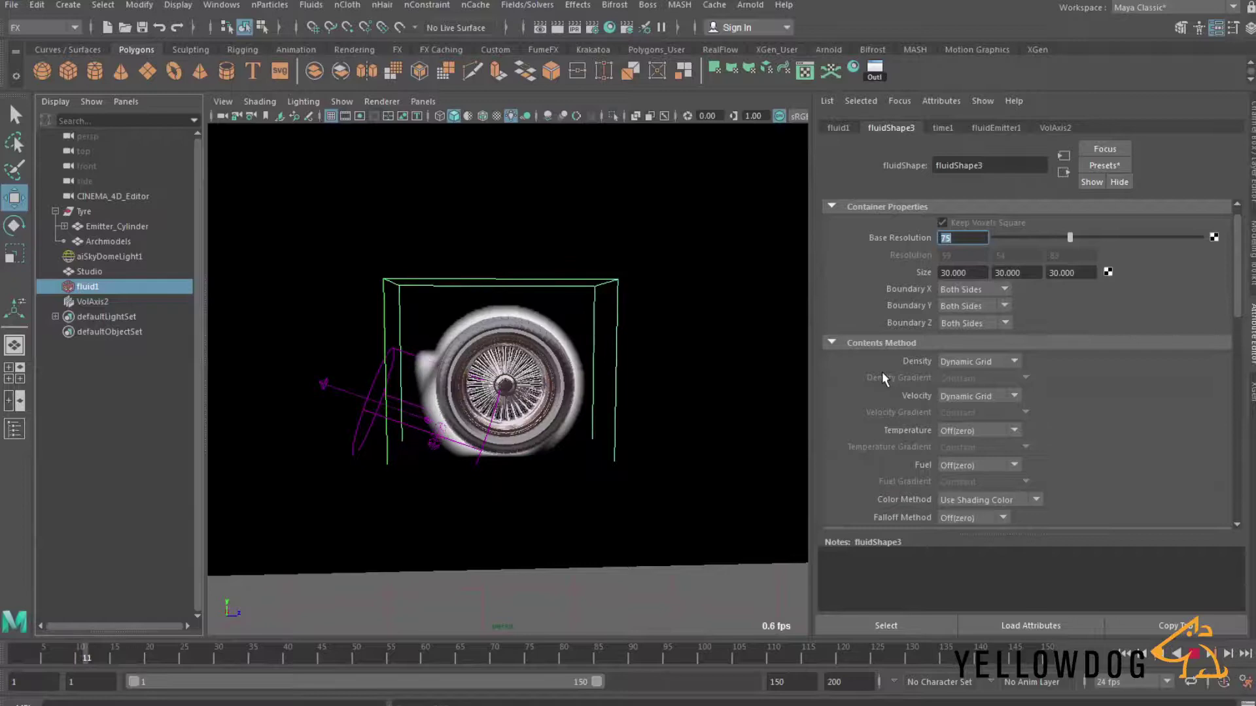
- Stop playback at frame 12 and render that frame in the Arnold Render View
click(1195, 655)
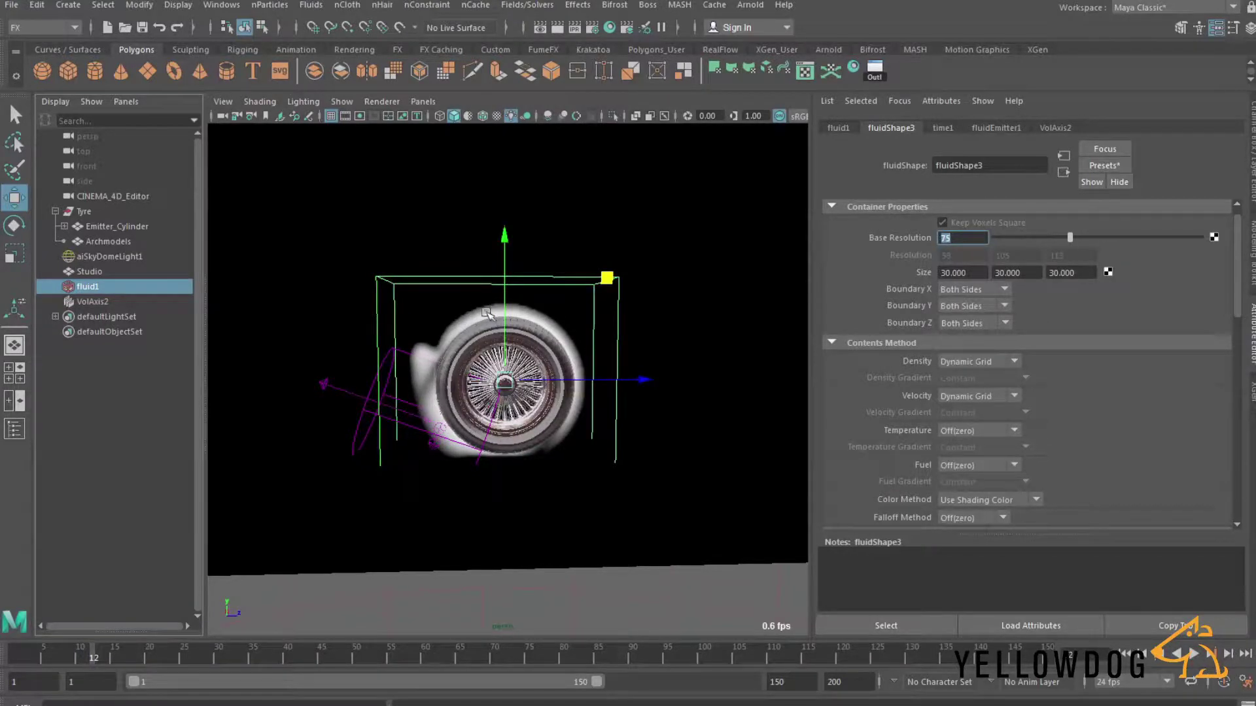
click(574, 27)
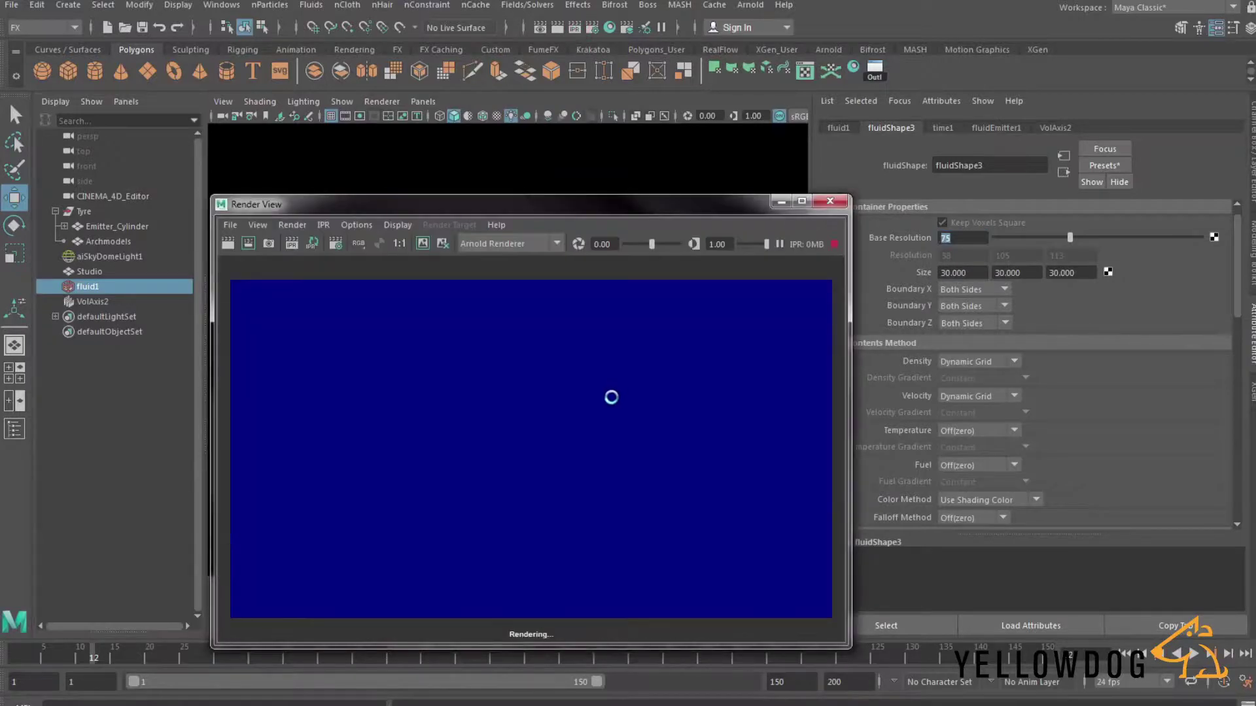